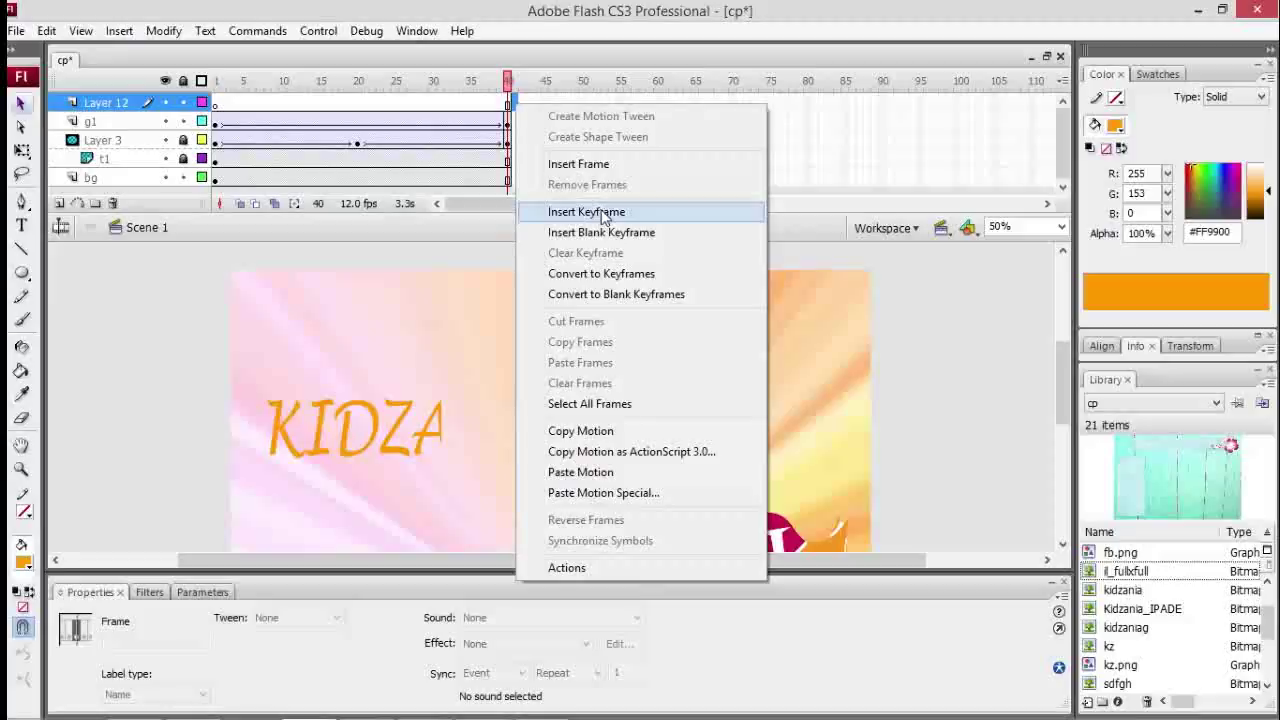
# Step: Insert a keyframe at frame 41 of Layer 12 and rename the layer bg1
pyautogui.click(604, 213)
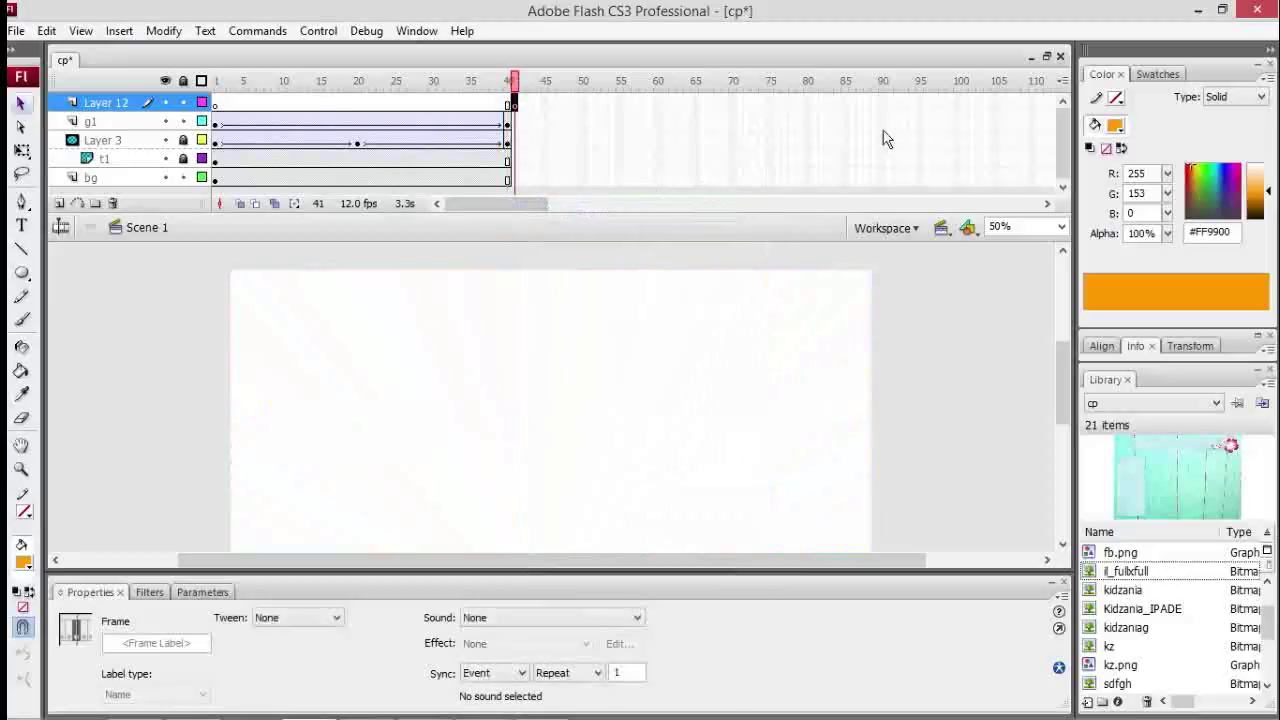
pyautogui.doubleClick(106, 103)
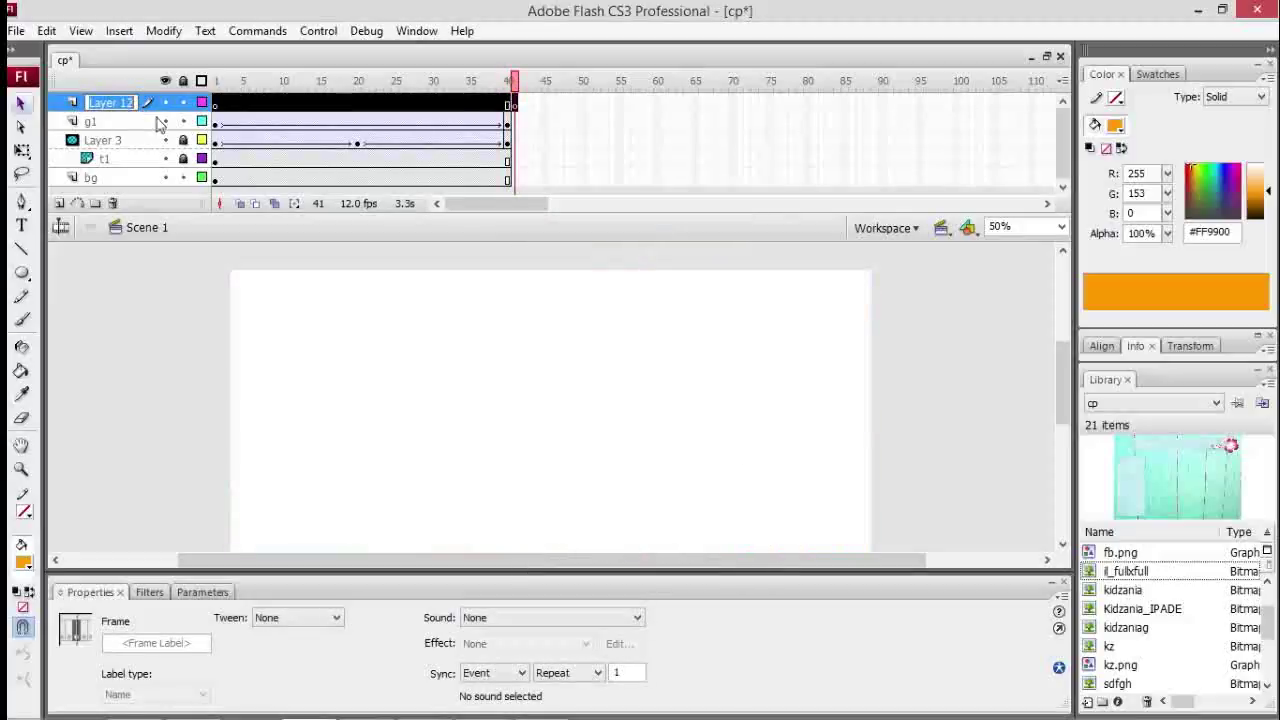
pyautogui.write('bg1')
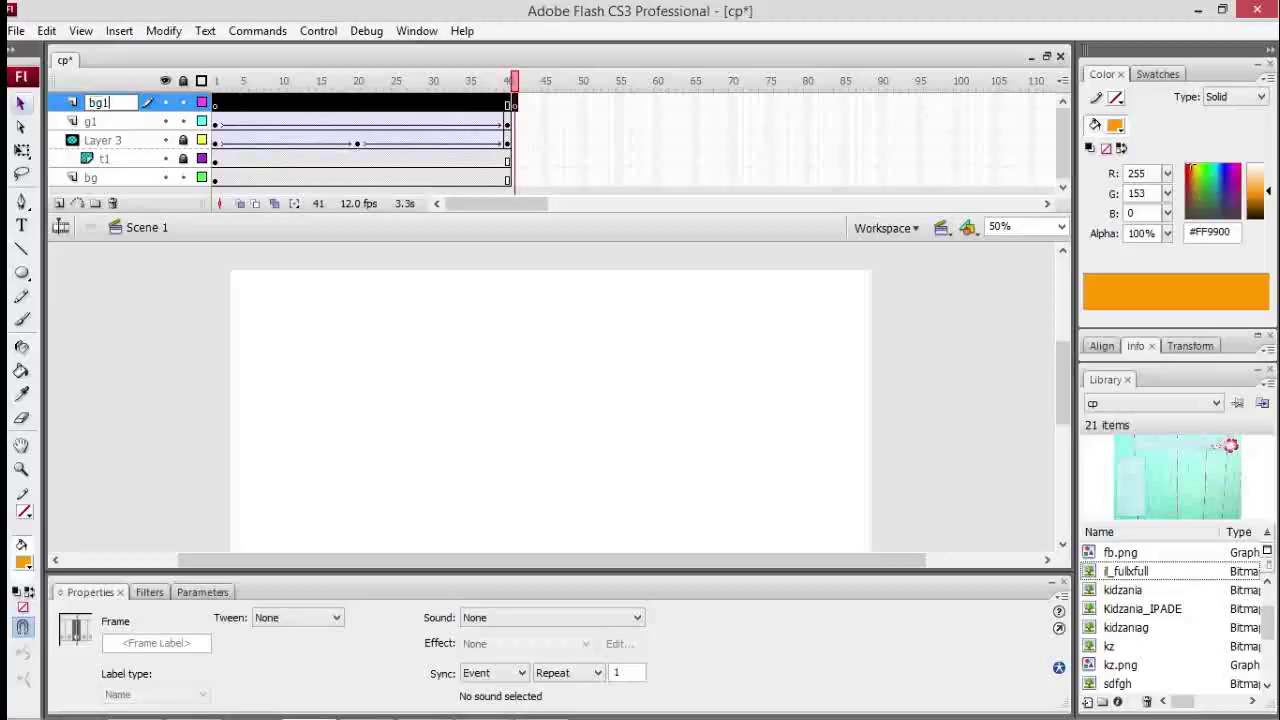
pyautogui.click(163, 424)
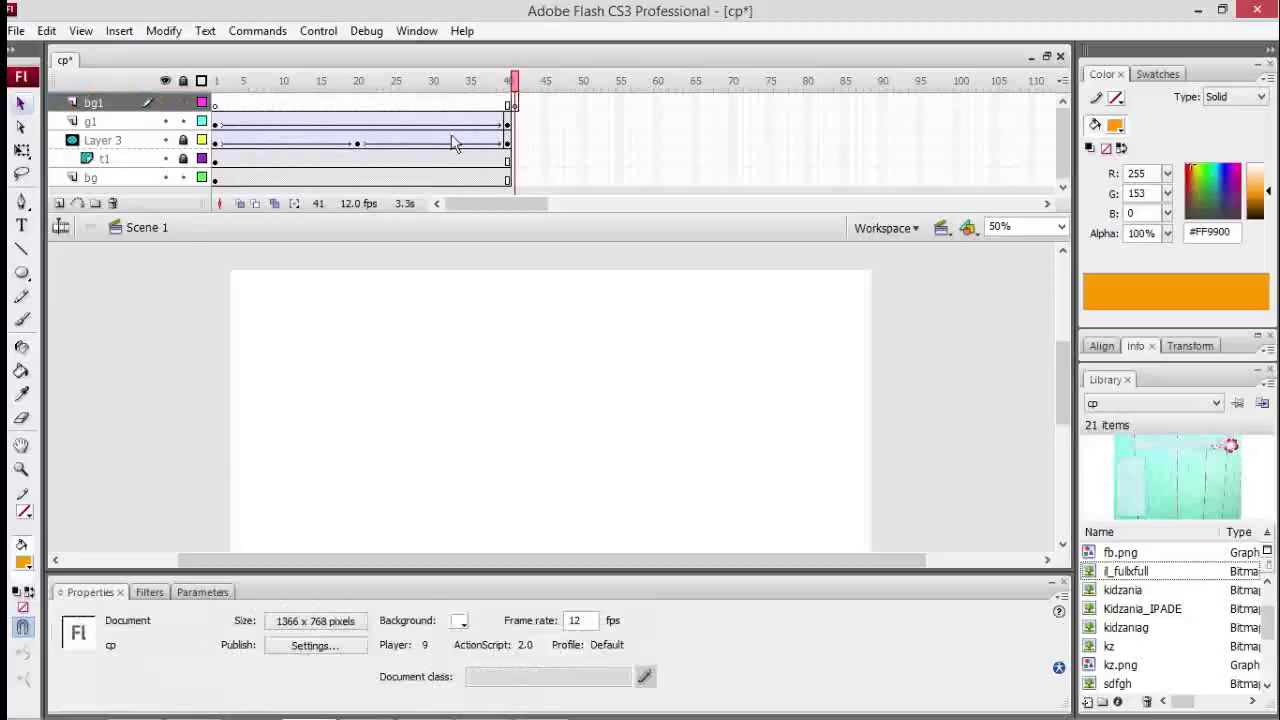
# Step: Place the il_fullxfull bitmap from the library on the stage at frame 41 of the bg1 layer
pyautogui.click(512, 105)
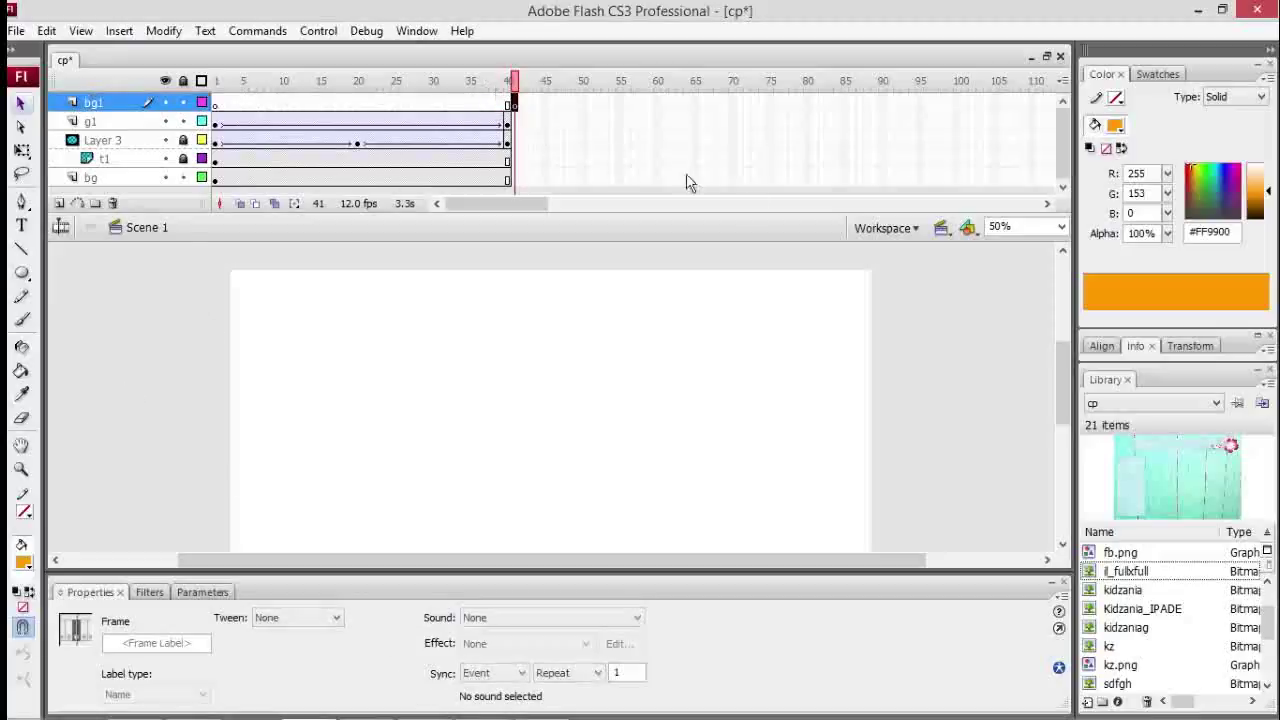
pyautogui.click(1165, 576)
pyautogui.click(620, 443)
pyautogui.moveTo(548, 418); pyautogui.dragTo(560, 443)
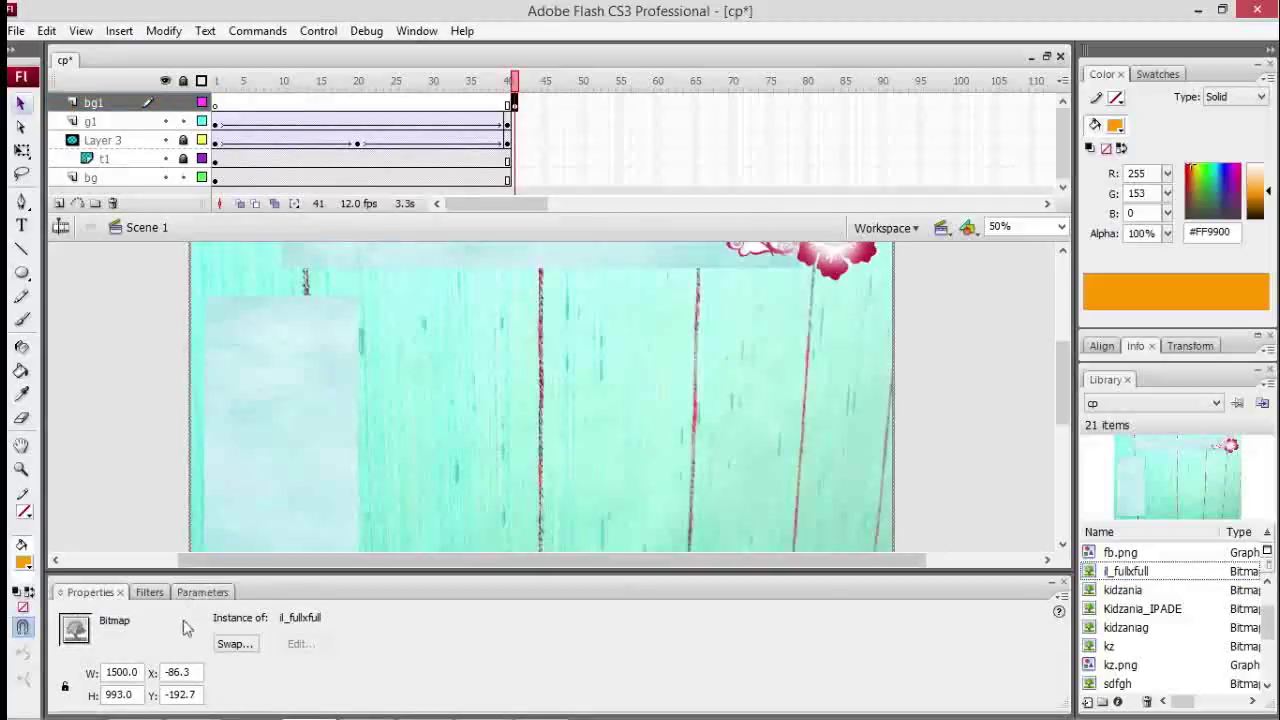
# Step: Resize the background bitmap to 1366 by 768 and position it at X 0, Y 0
pyautogui.moveTo(142, 672); pyautogui.dragTo(62, 674)
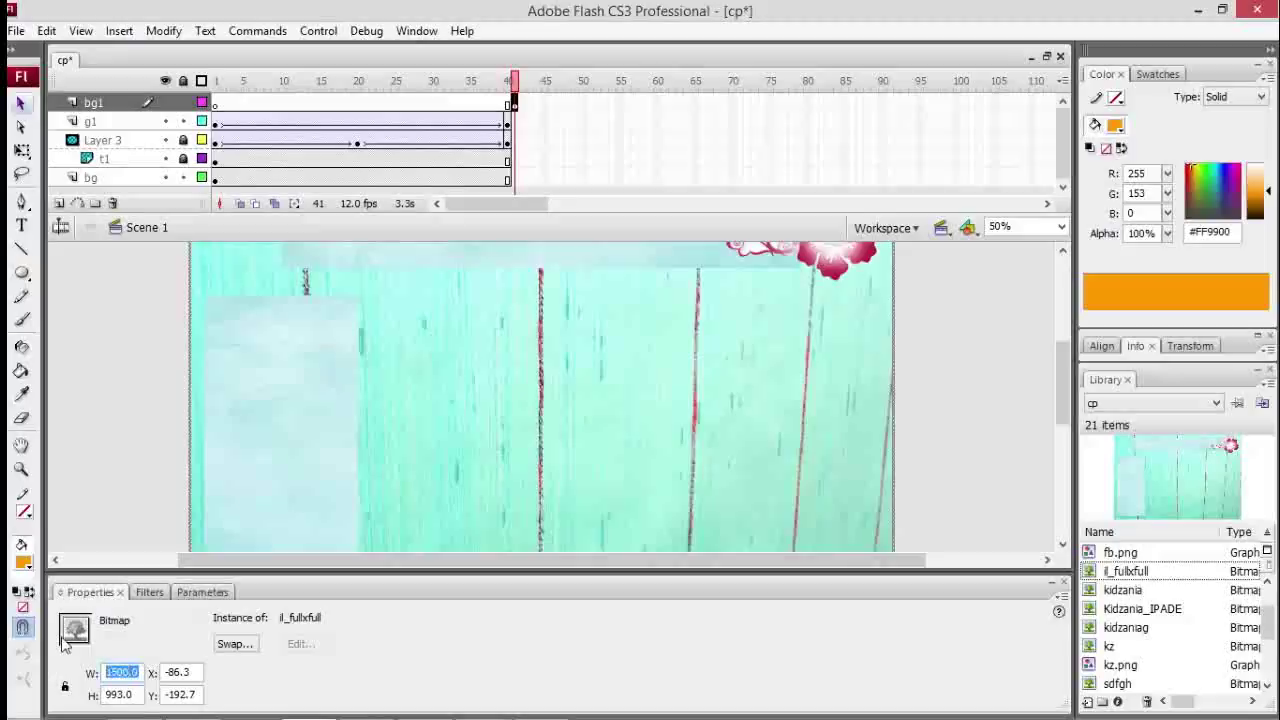
pyautogui.write('1366')
pyautogui.press('Tab')
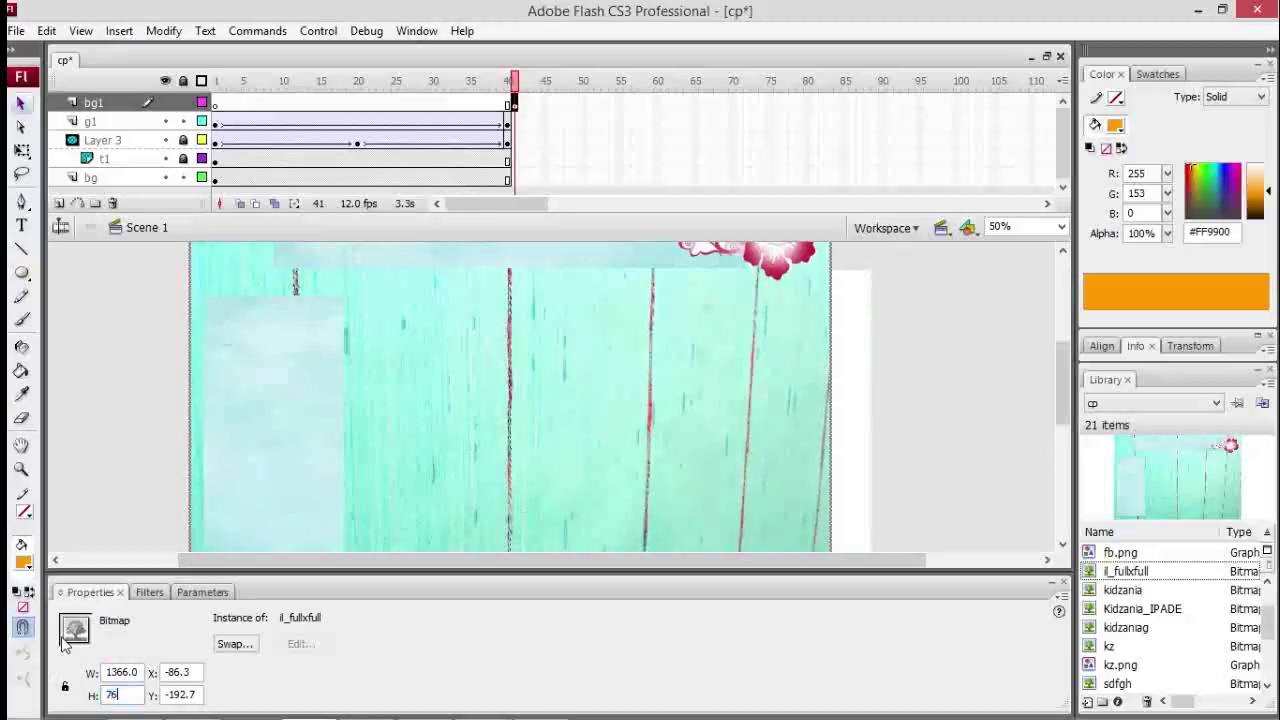
pyautogui.write('768')
pyautogui.press('Tab')
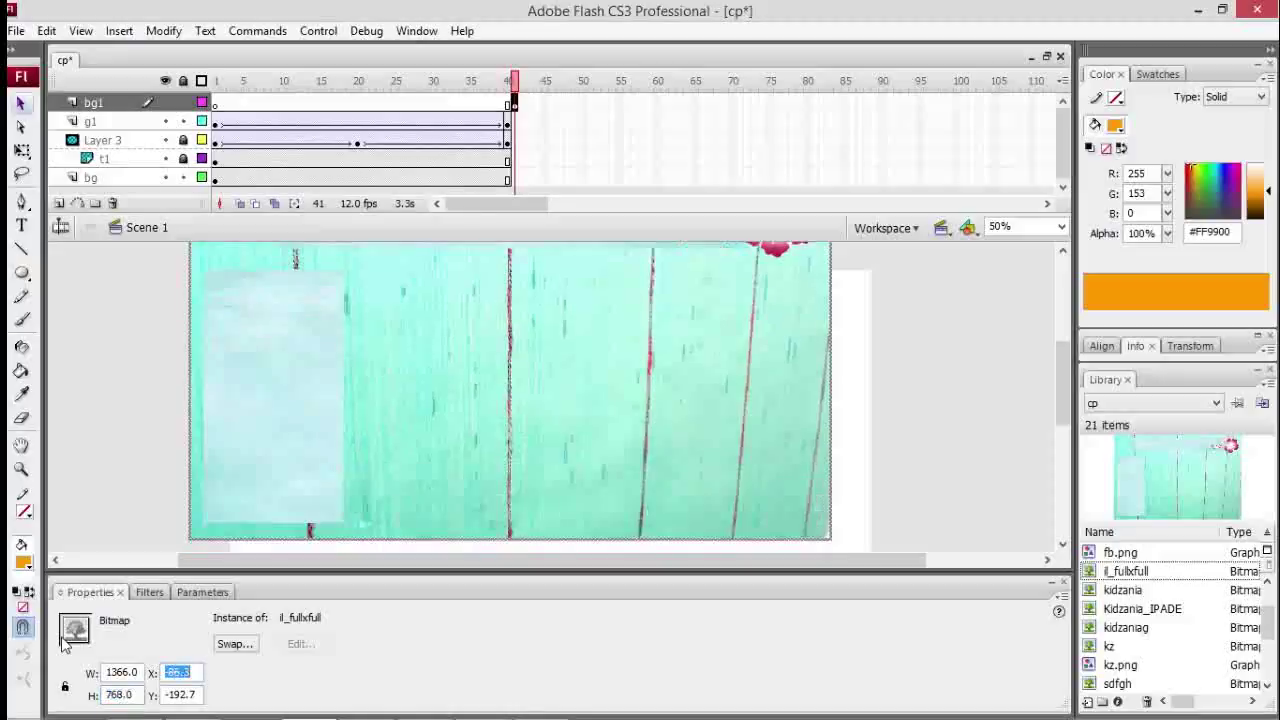
pyautogui.write('0')
pyautogui.press('Tab')
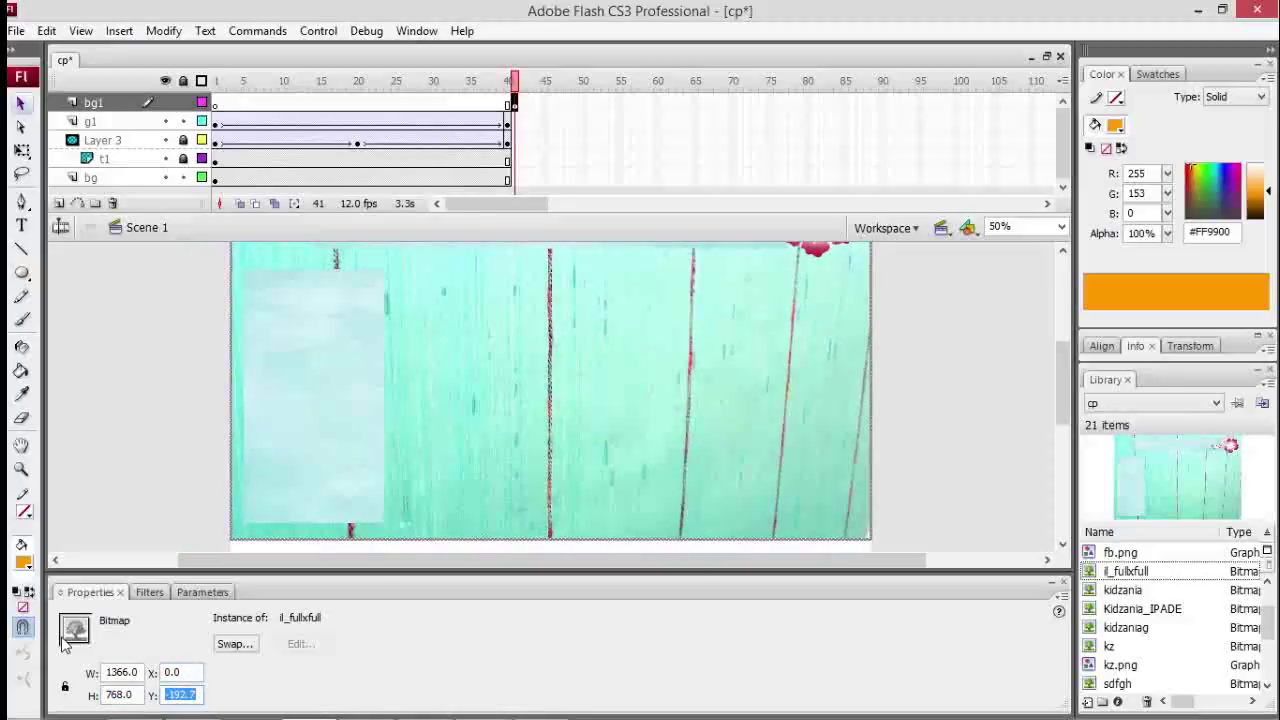
pyautogui.write('0')
pyautogui.click(191, 362)
# Step: Extend the bg1 layer by inserting a frame at frame 101
pyautogui.click(967, 110)
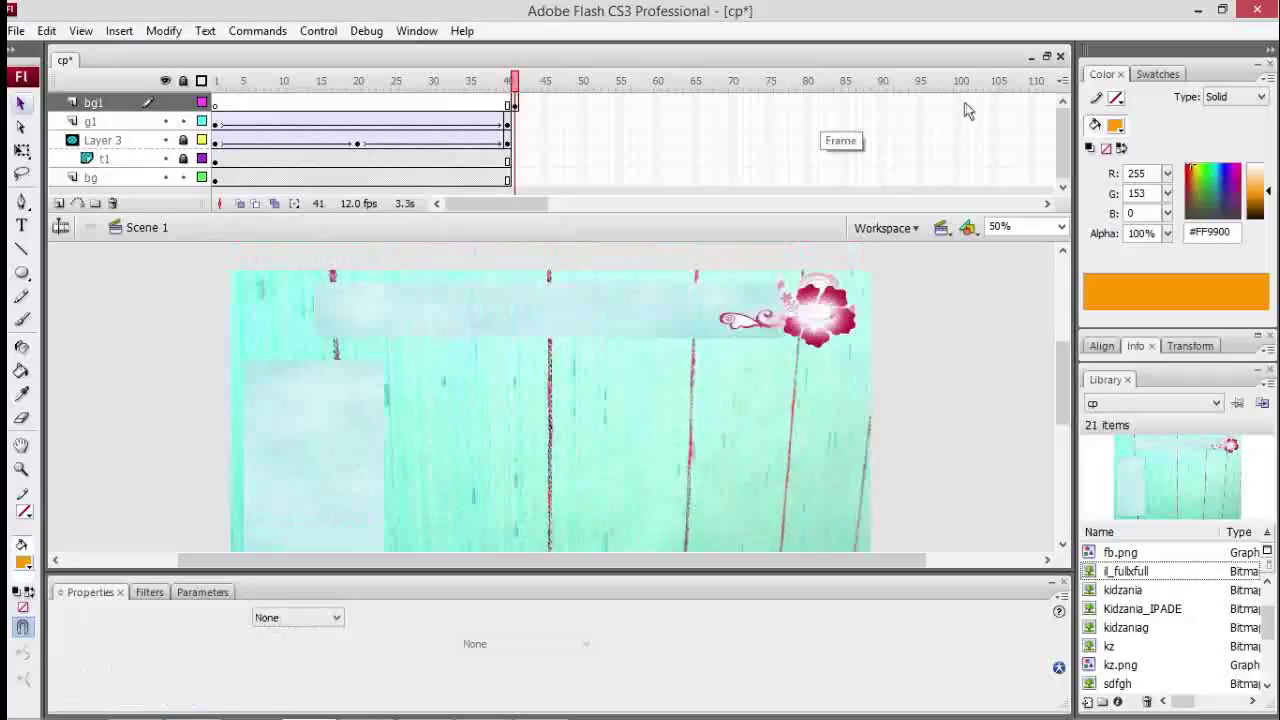
pyautogui.rightClick(975, 116)
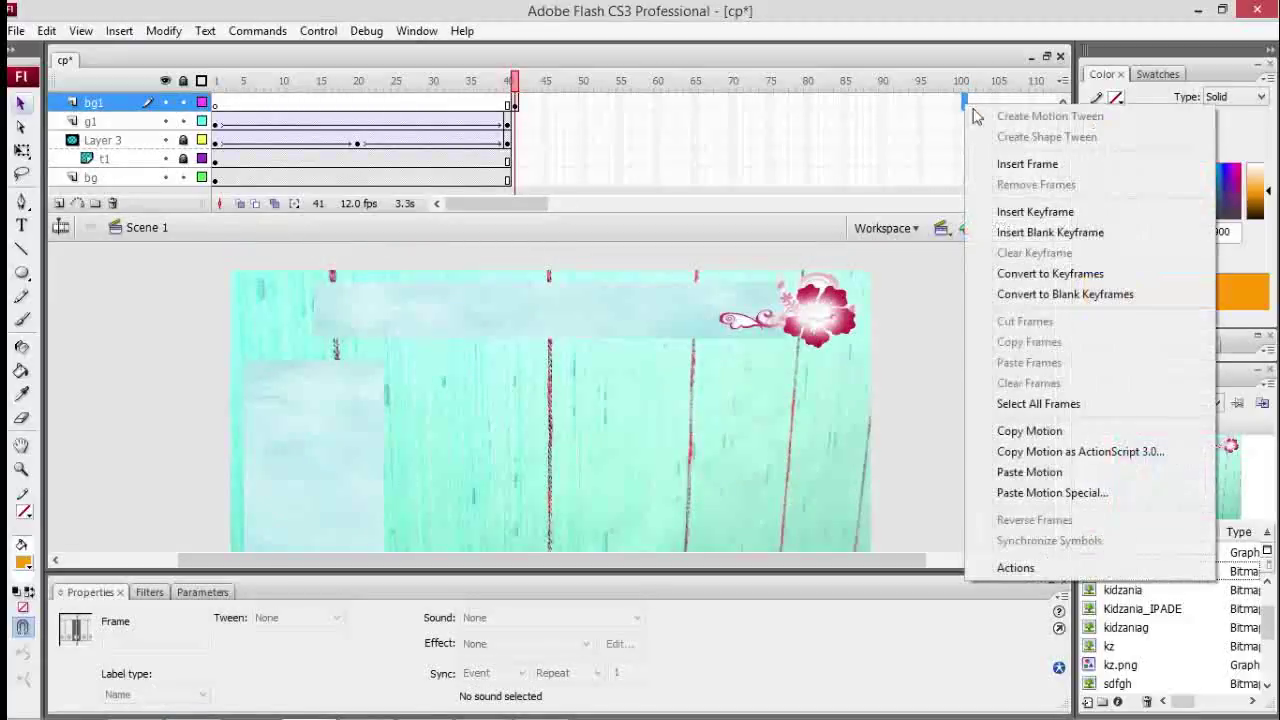
pyautogui.click(1027, 164)
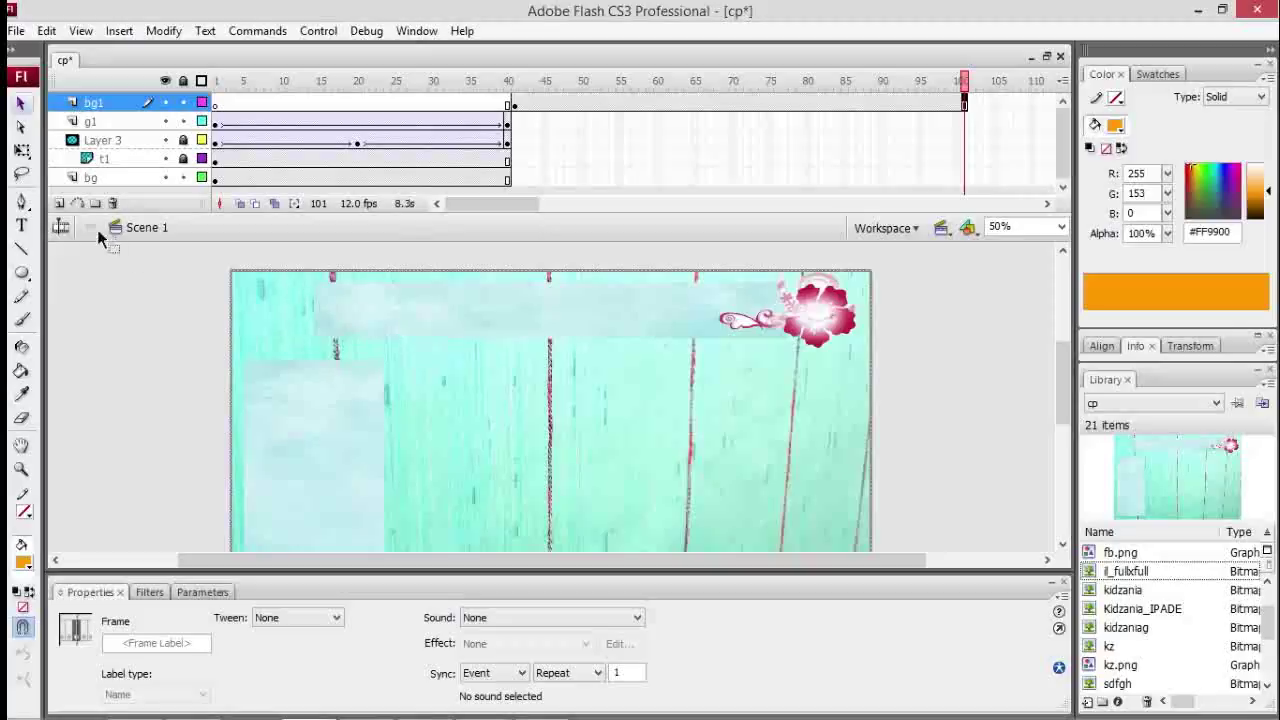
# Step: Add a new layer above bg1 and name it header
pyautogui.click(59, 203)
pyautogui.doubleClick(124, 104)
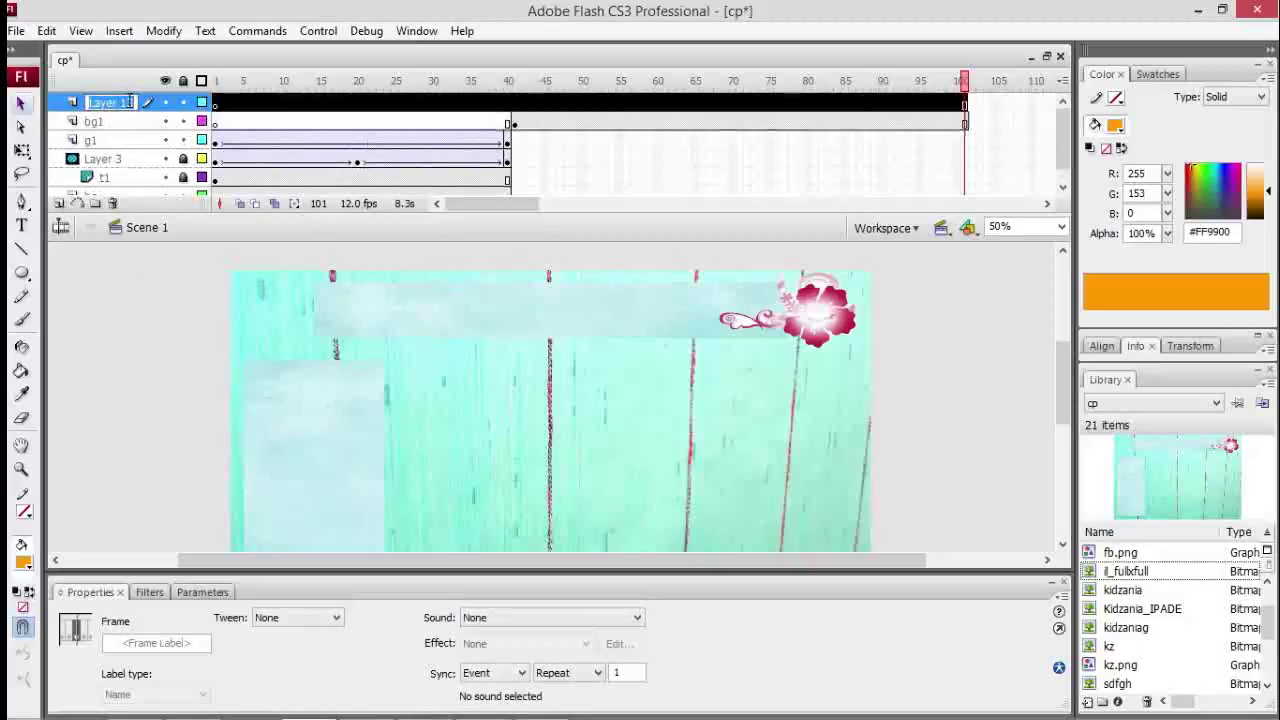
pyautogui.write('header')
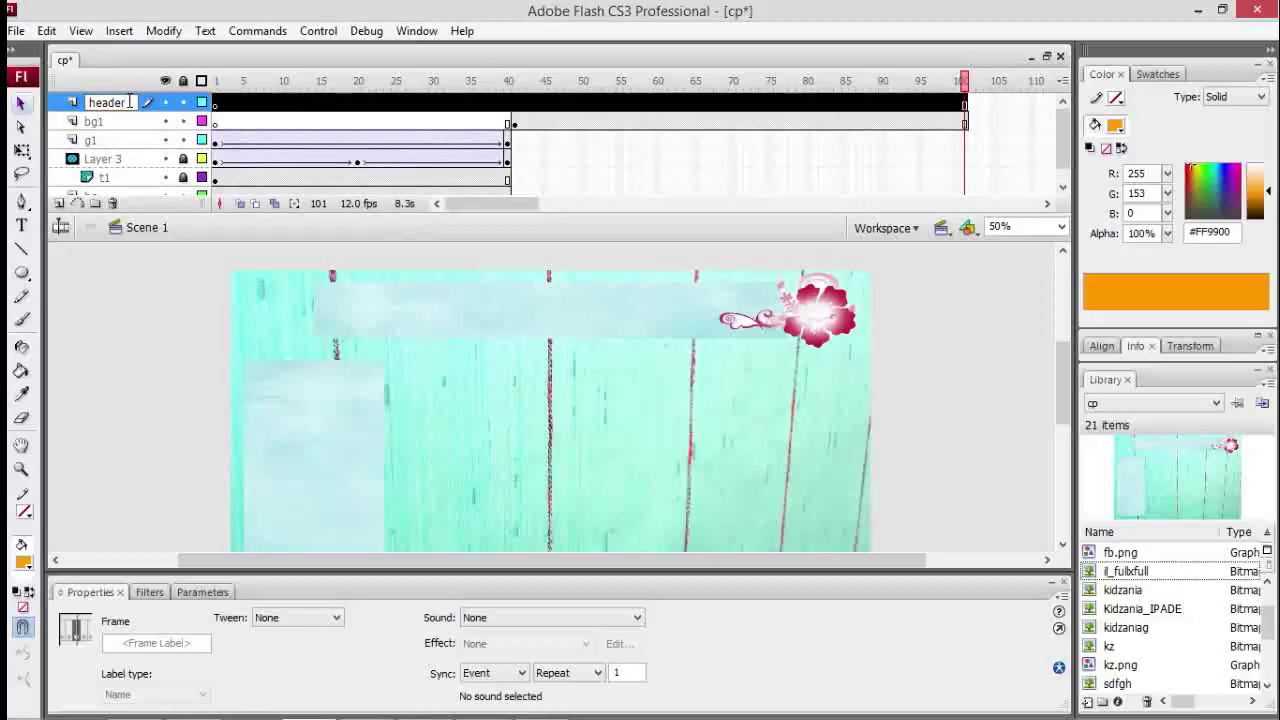
pyautogui.click(200, 325)
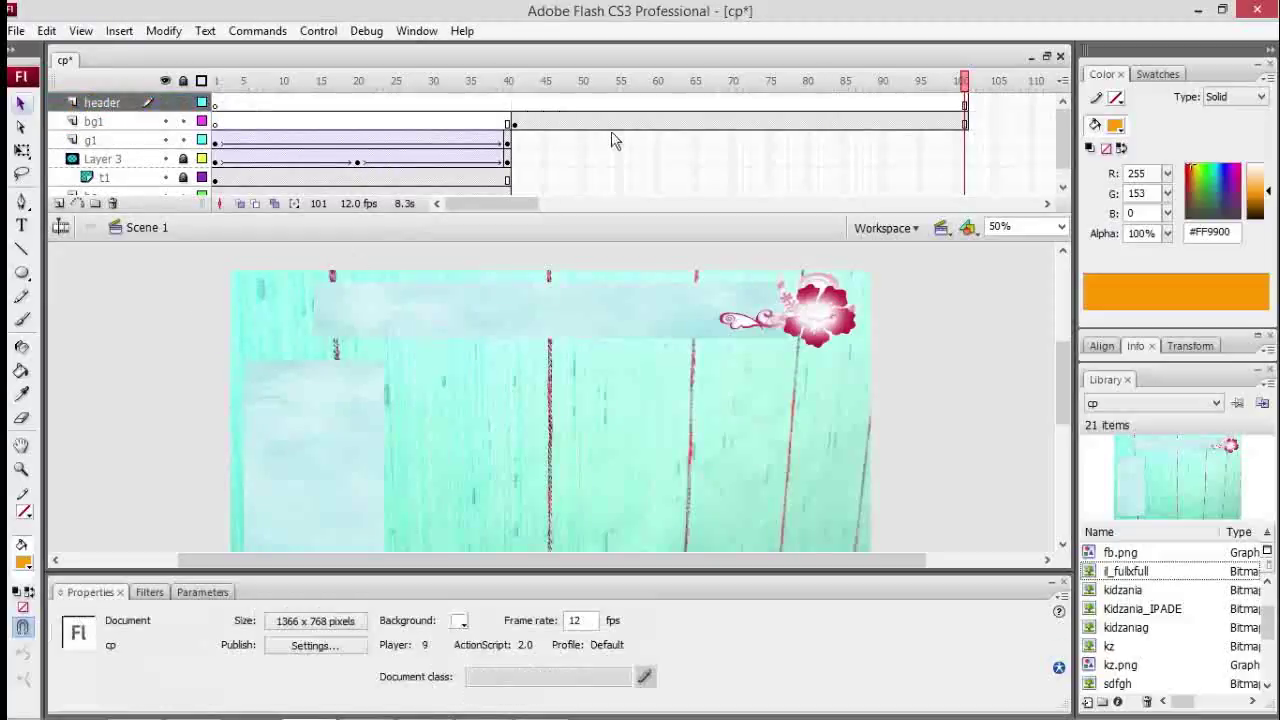
# Step: Insert a keyframe at frame 41 of the header layer
pyautogui.click(514, 103)
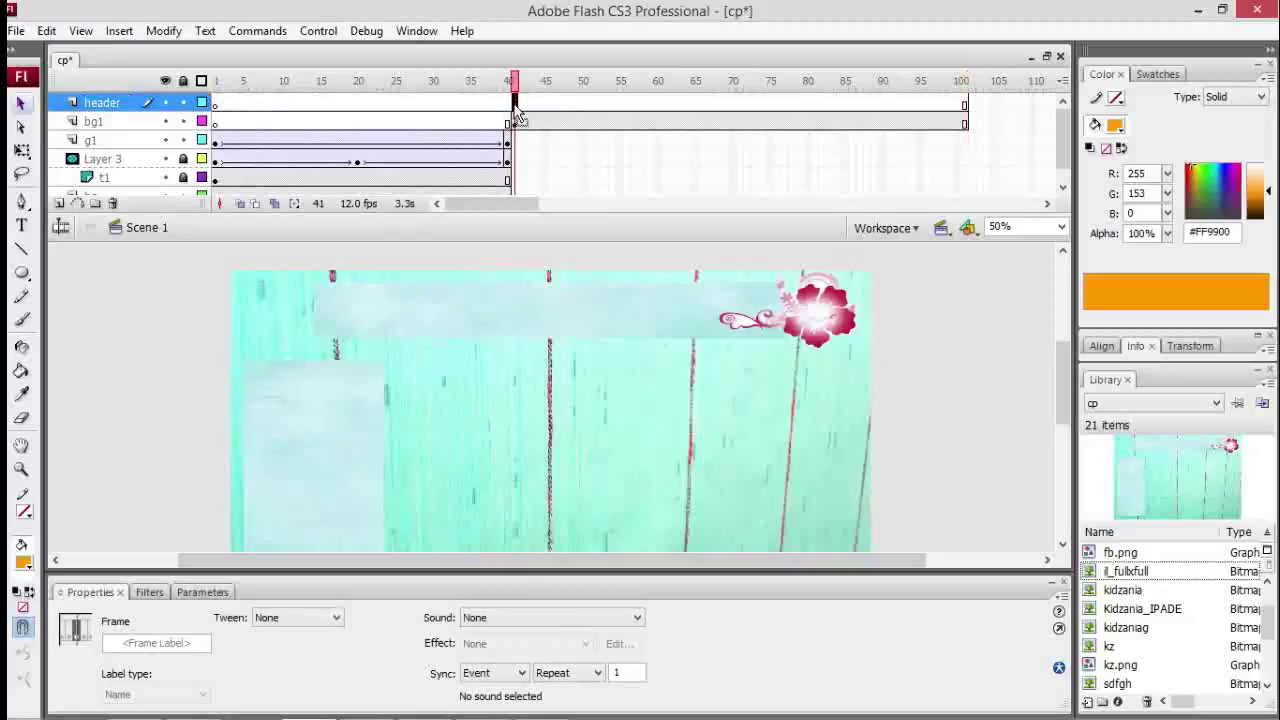
pyautogui.rightClick(515, 106)
pyautogui.click(582, 212)
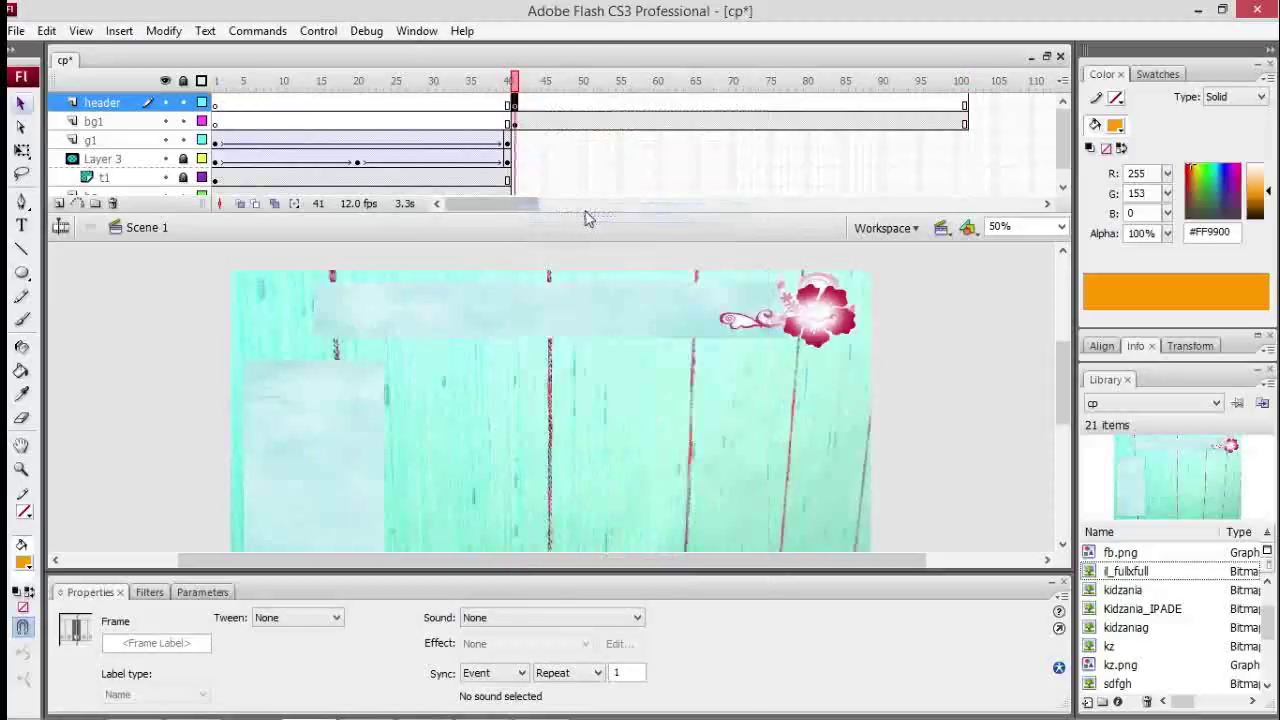
# Step: Add the static text "KIDZANIA JAKARTA" over the pale banner along the background's upper edge
pyautogui.click(21, 225)
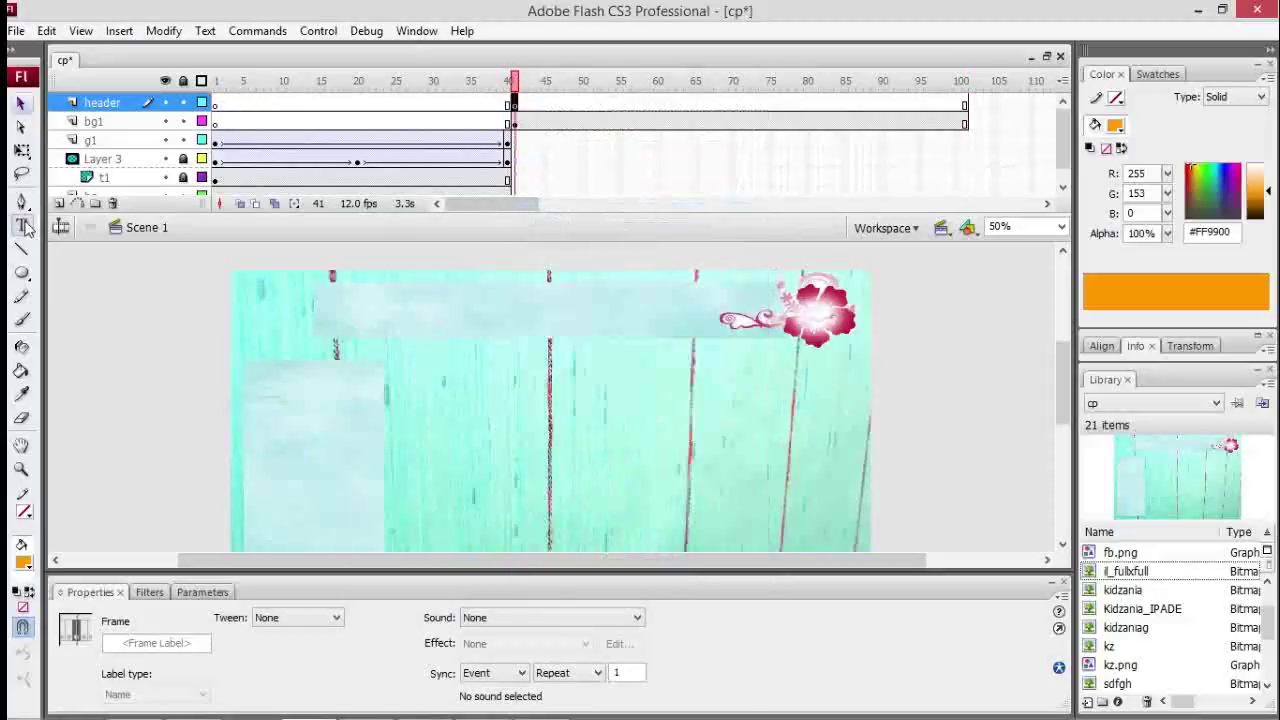
pyautogui.click(345, 312)
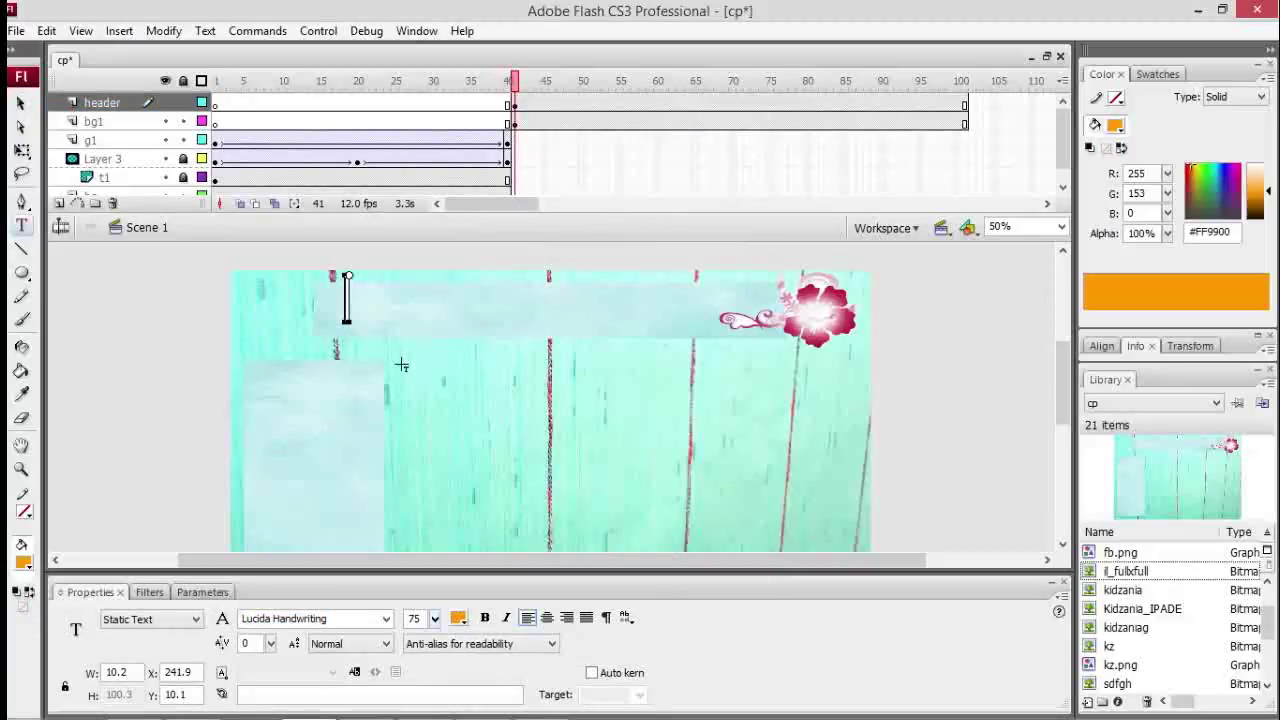
pyautogui.write('KIDZA')
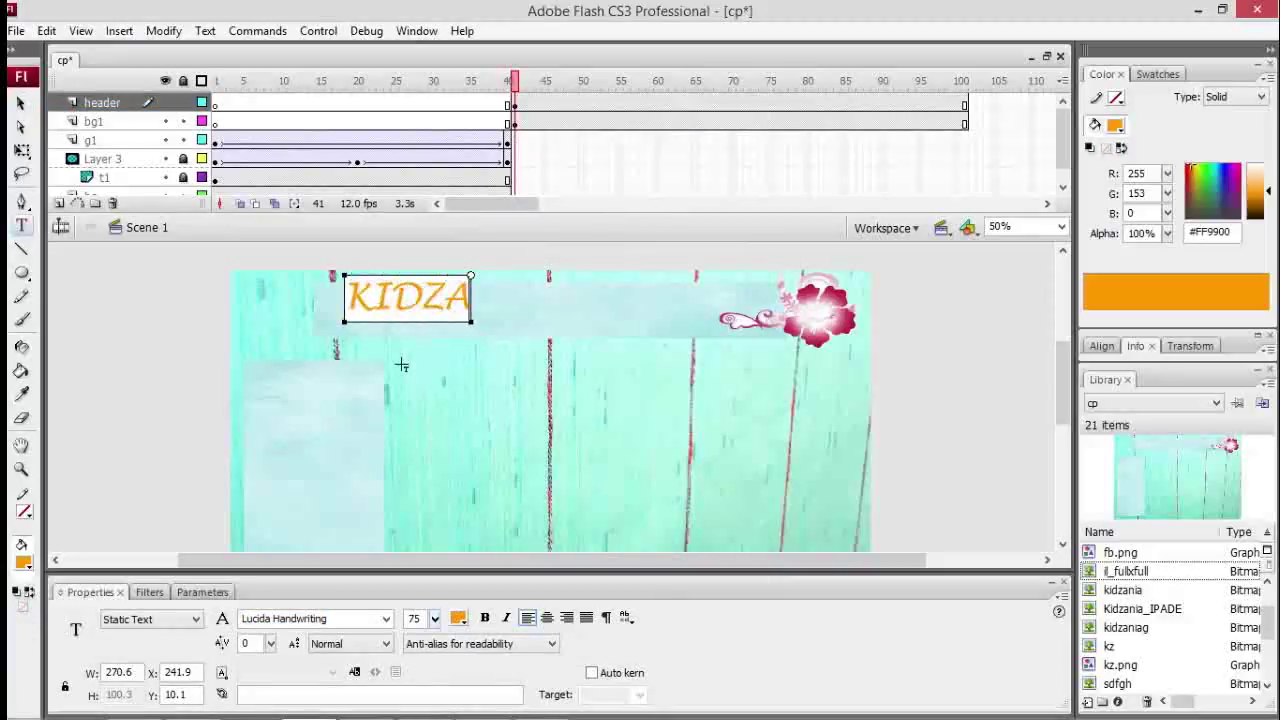
pyautogui.write('NIA J')
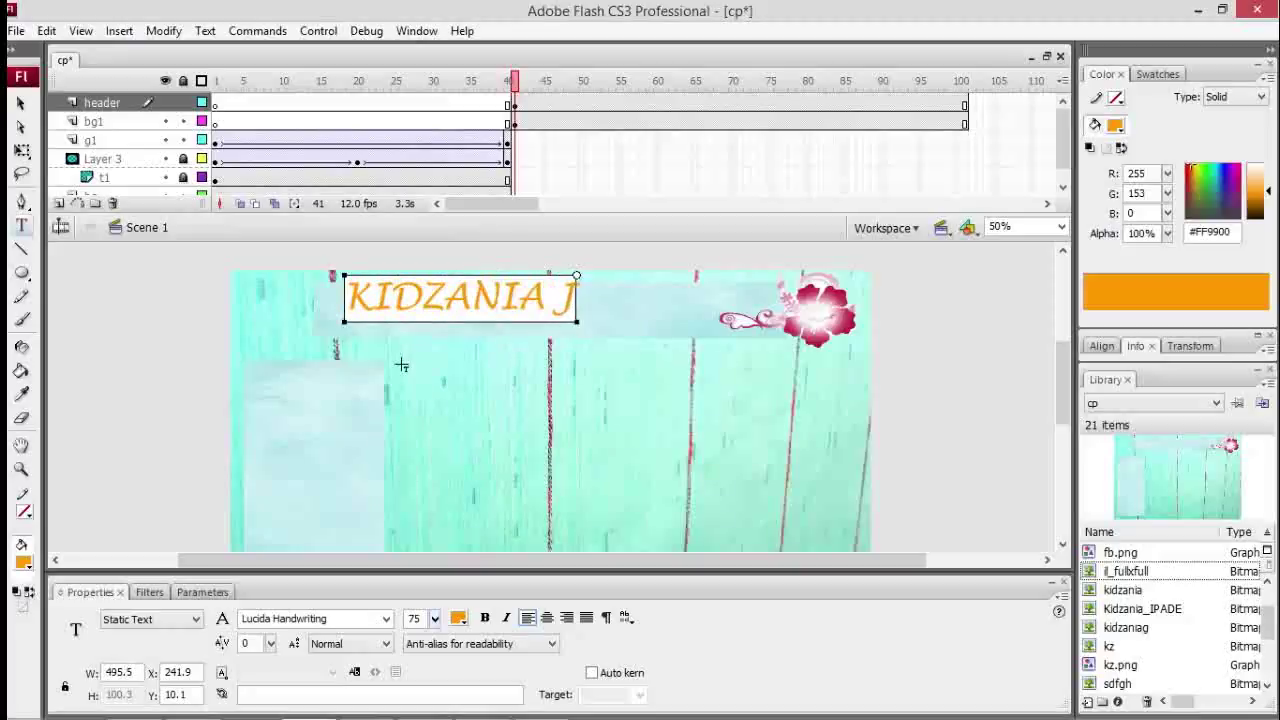
pyautogui.write('AKARTA')
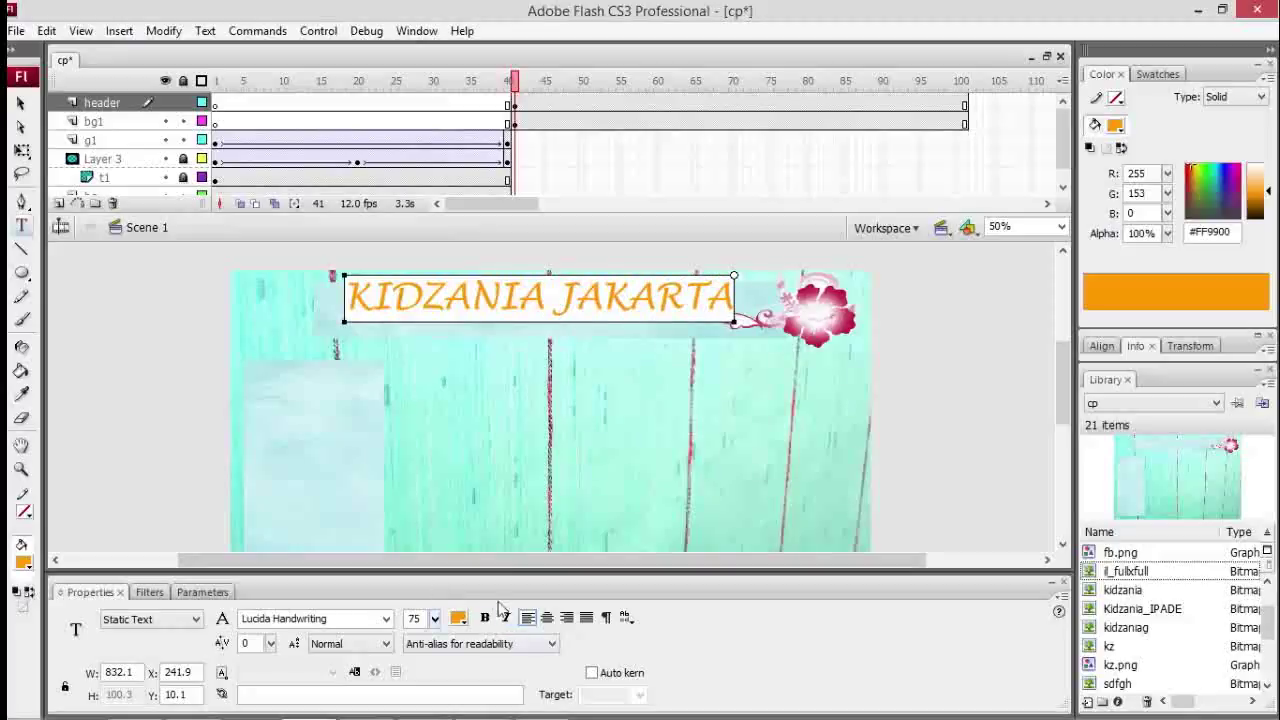
# Step: Center the title text on the pale banner and stretch it vertically to a height of about 124 with Free Transform
pyautogui.click(21, 150)
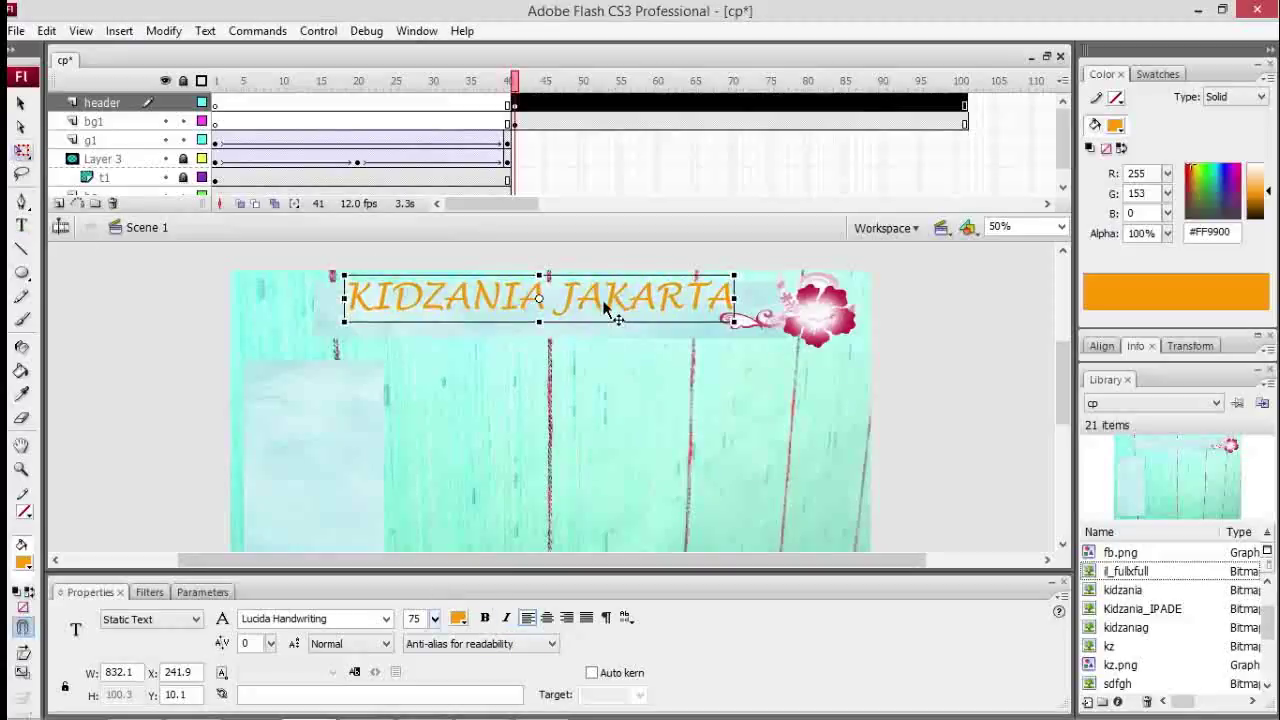
pyautogui.moveTo(603, 318)
pyautogui.mouseDown()
pyautogui.moveTo(589, 328)
pyautogui.moveTo(577, 303)
pyautogui.moveTo(581, 313)
pyautogui.mouseUp()
pyautogui.click(597, 370)
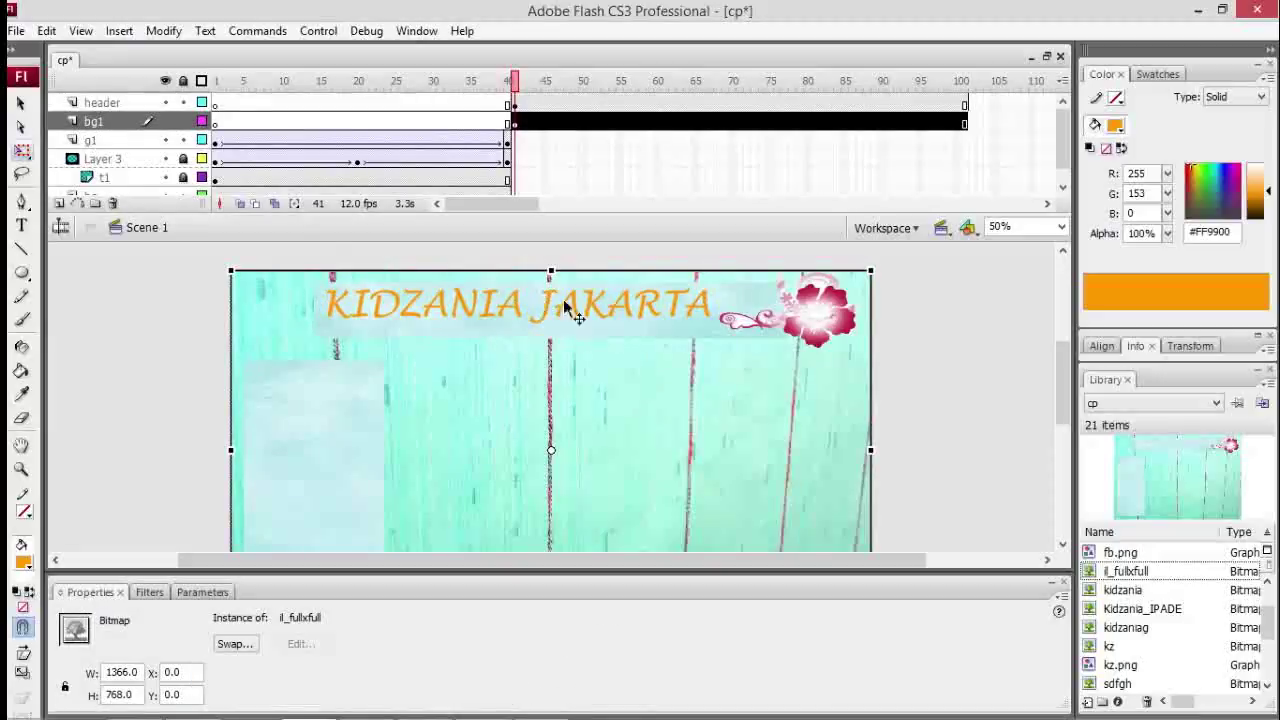
pyautogui.click(548, 302)
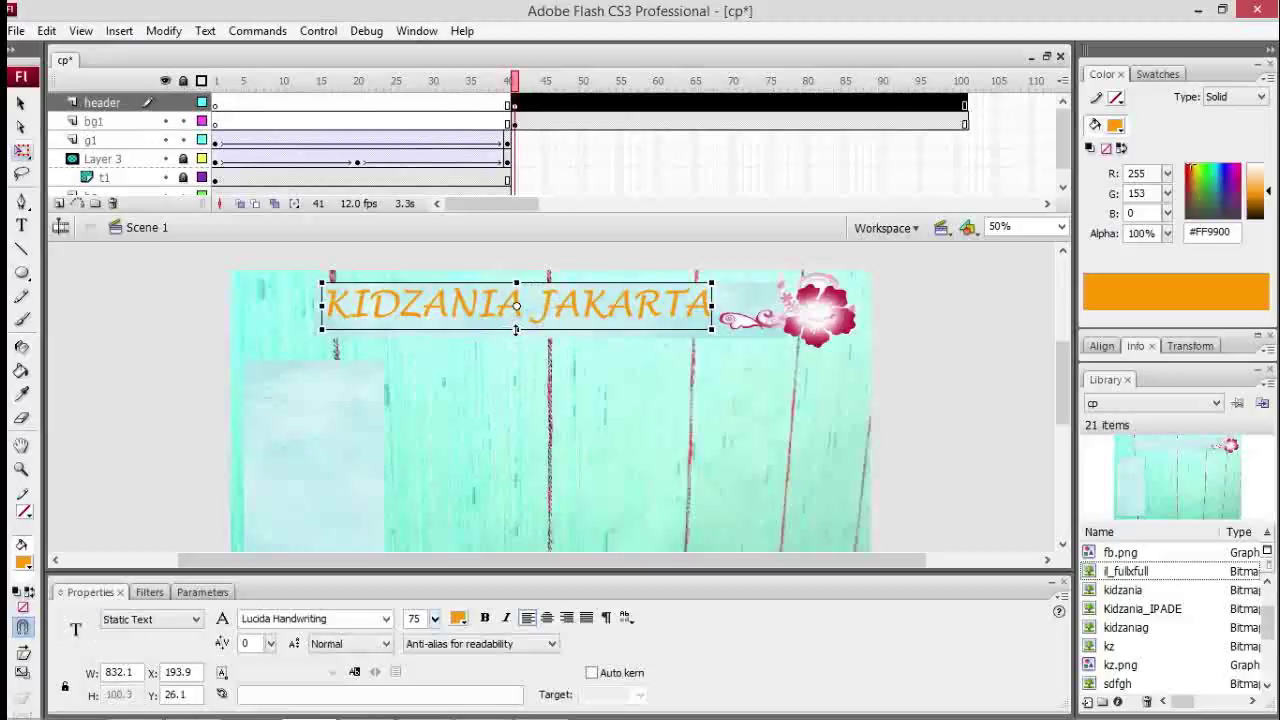
pyautogui.moveTo(516, 330); pyautogui.dragTo(516, 335)
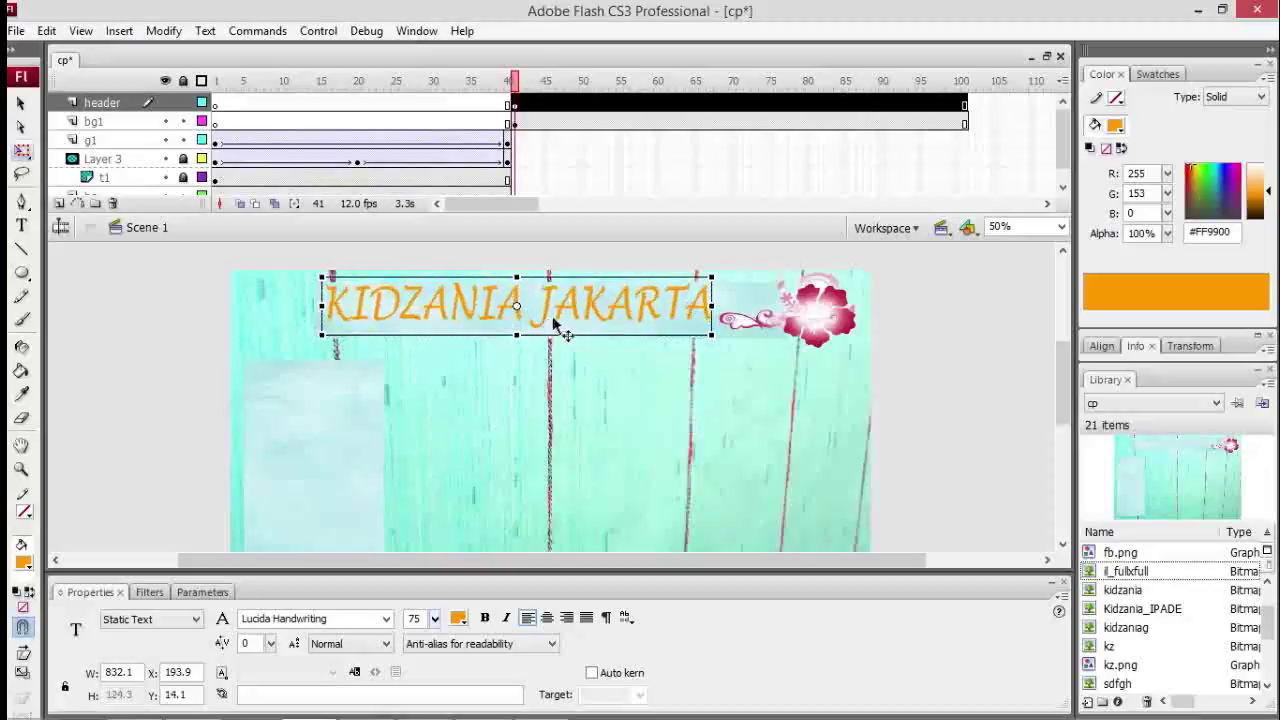
pyautogui.click(588, 387)
pyautogui.click(170, 376)
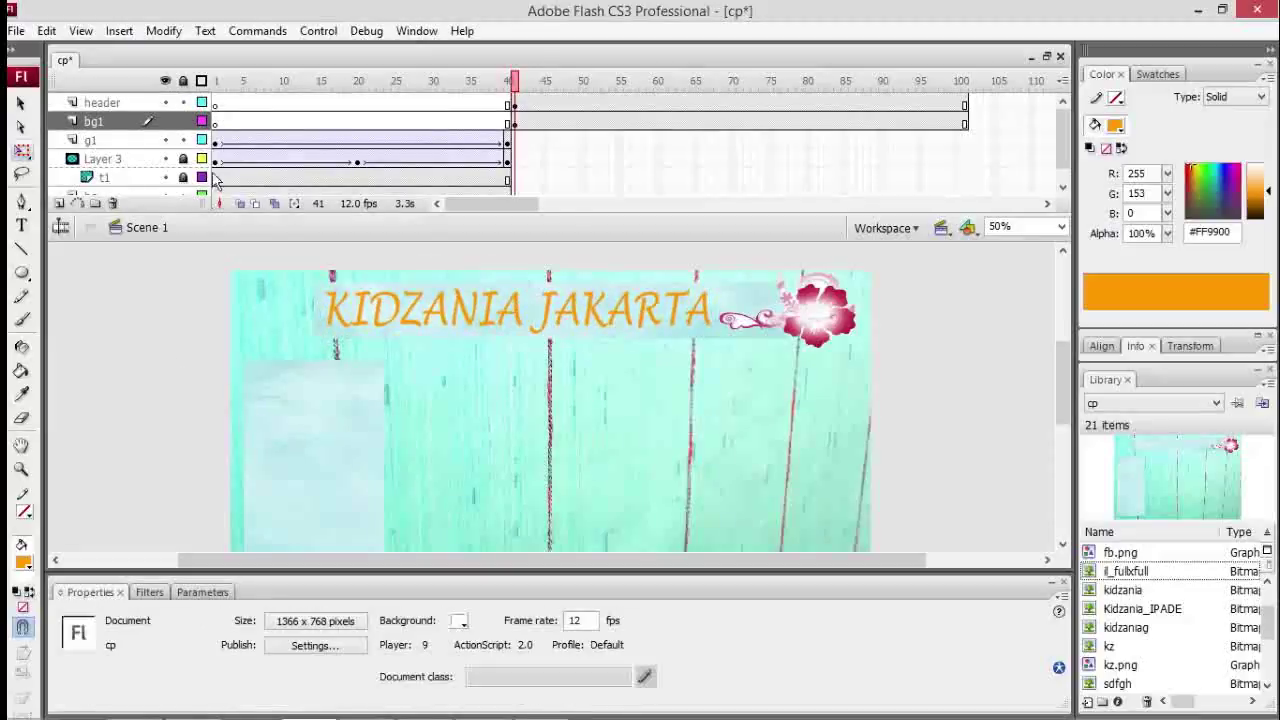
# Step: Lock all existing layers and add a new layer named button above the header layer
pyautogui.click(184, 82)
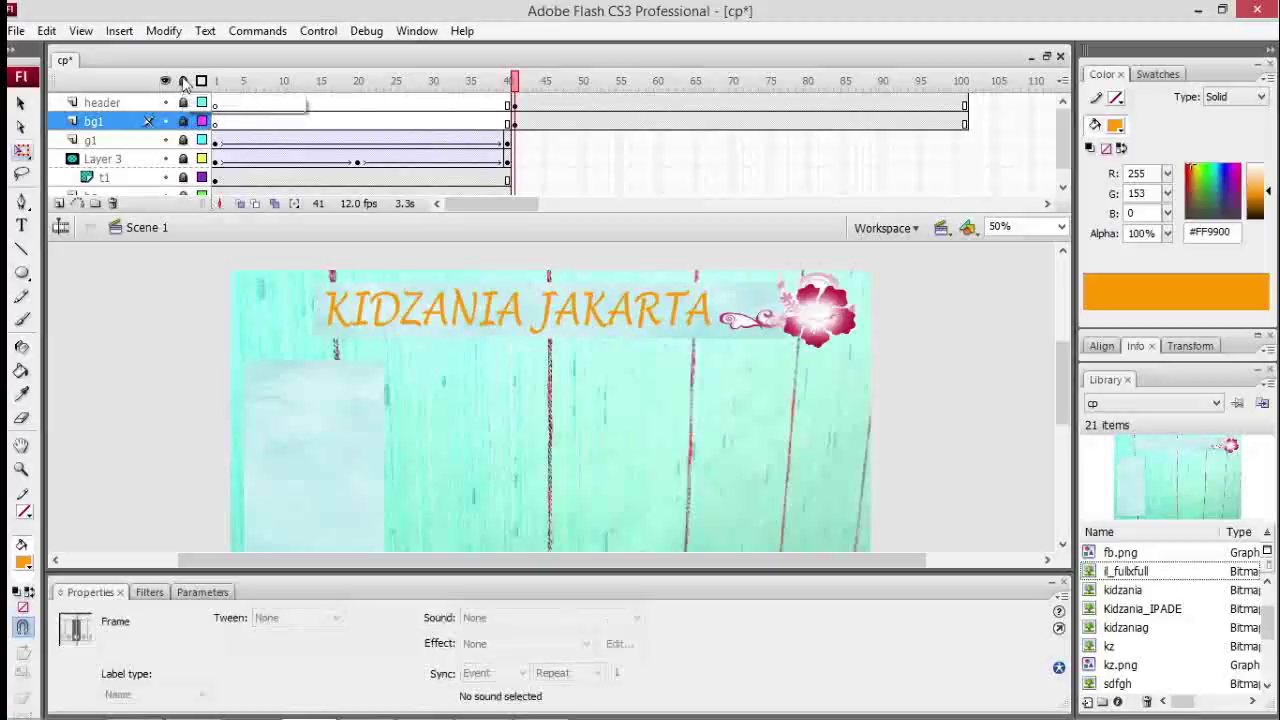
pyautogui.click(103, 103)
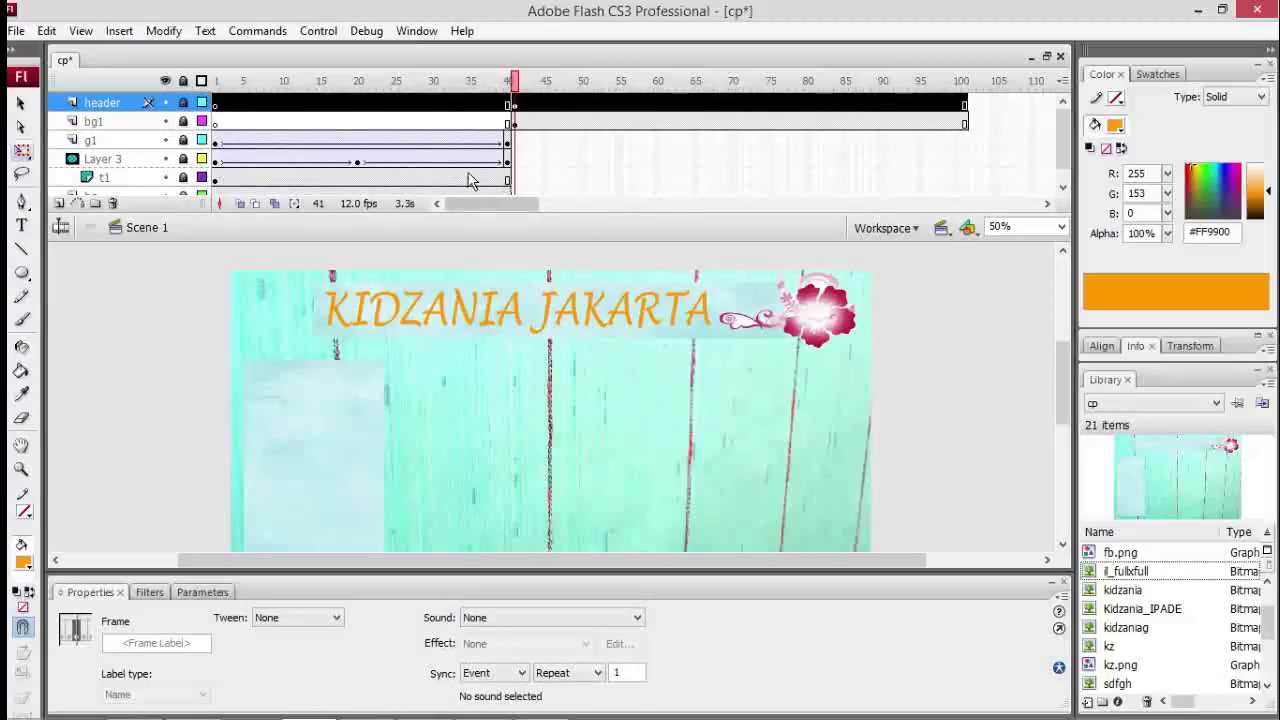
pyautogui.click(512, 104)
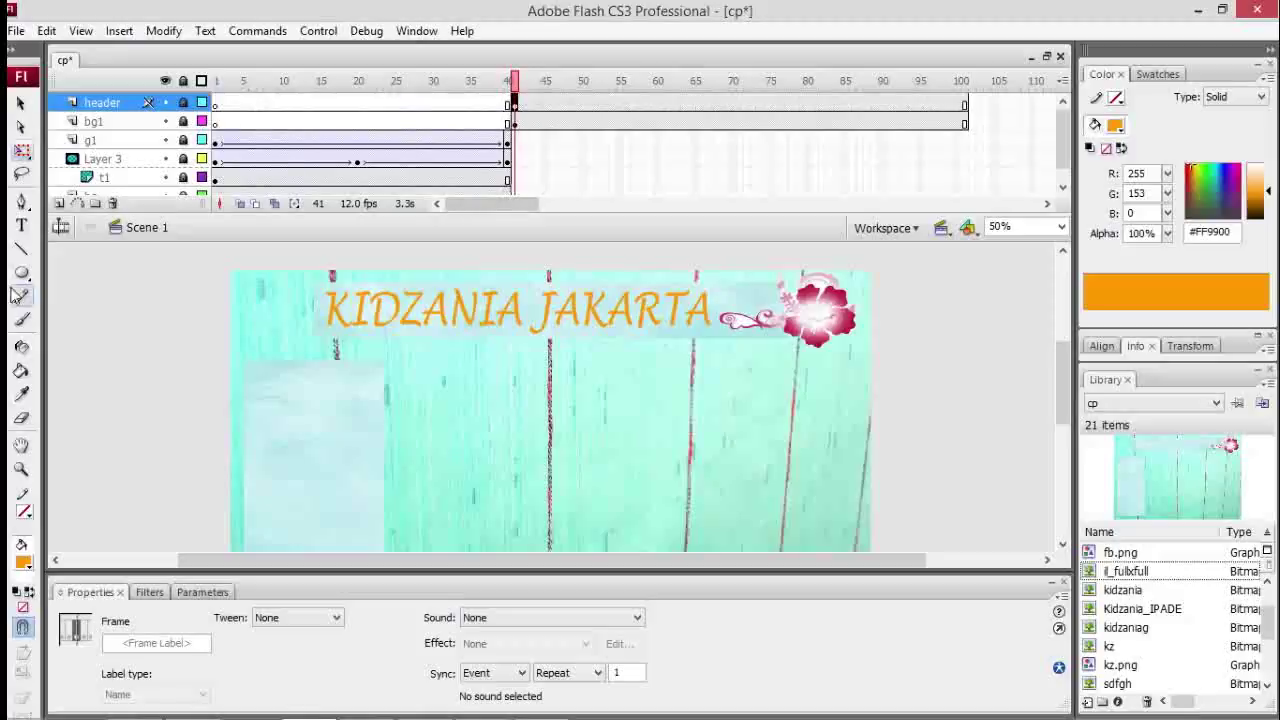
pyautogui.click(59, 203)
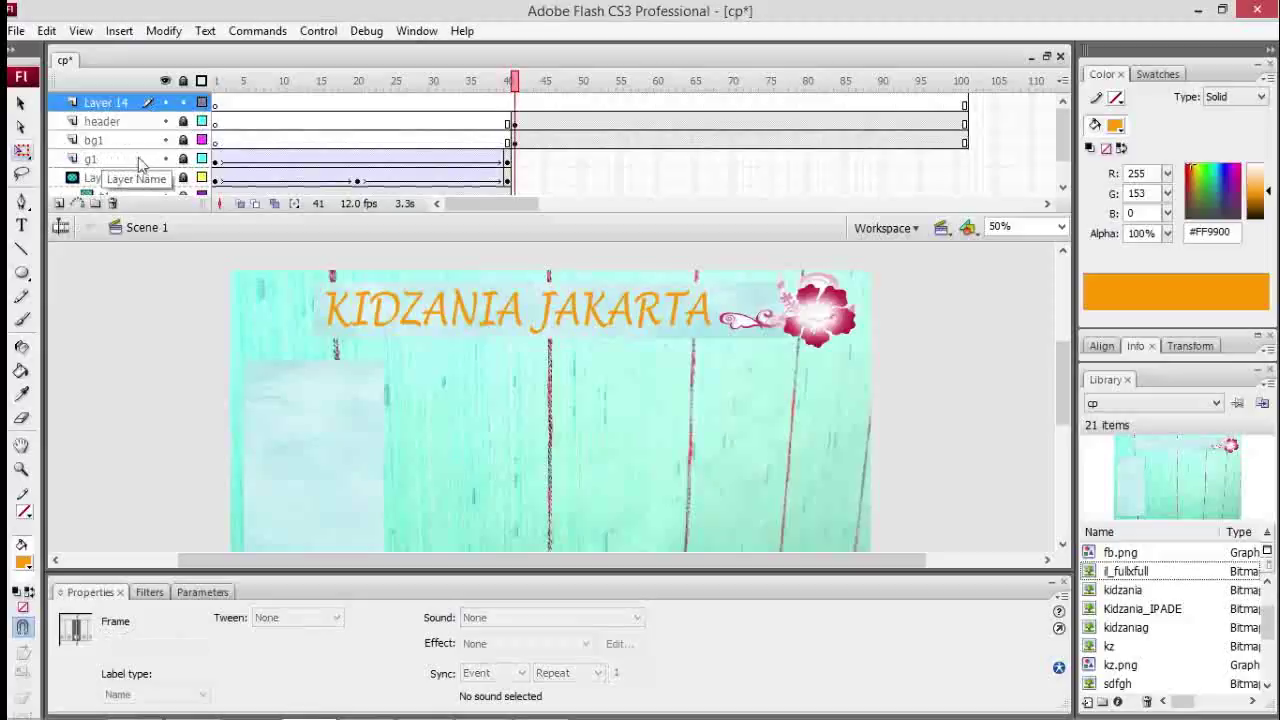
pyautogui.doubleClick(108, 103)
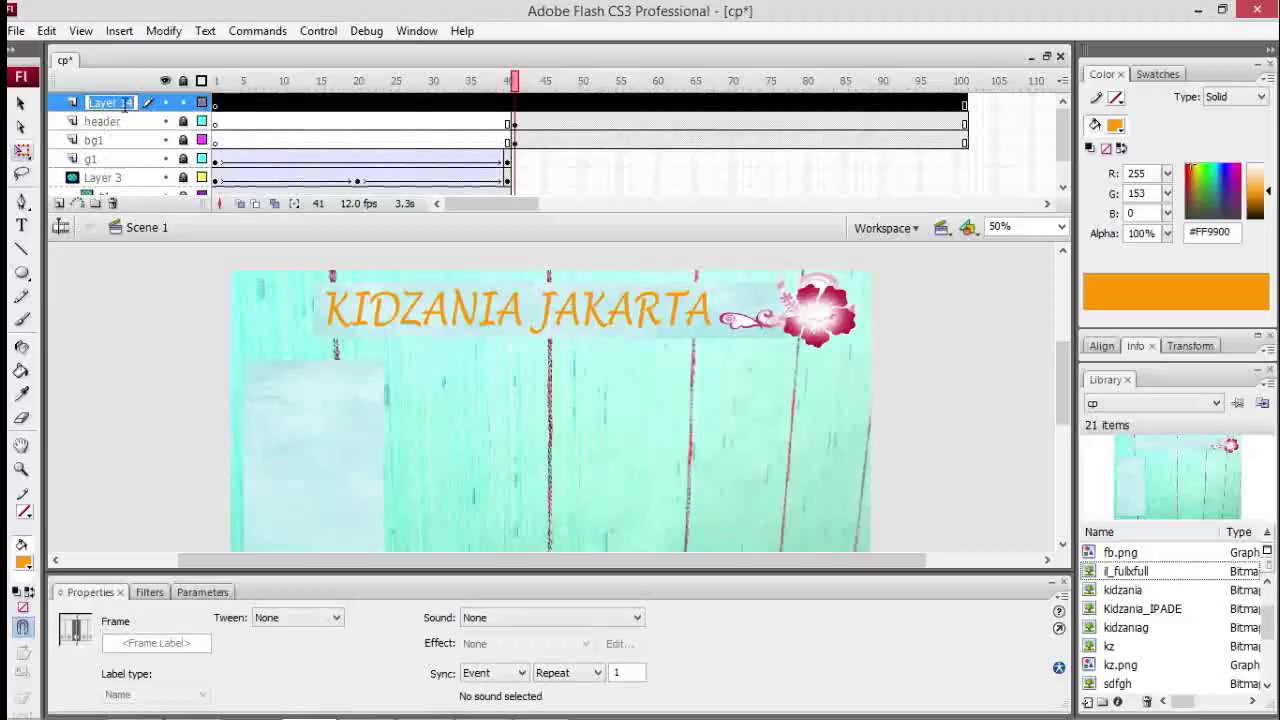
pyautogui.write('button')
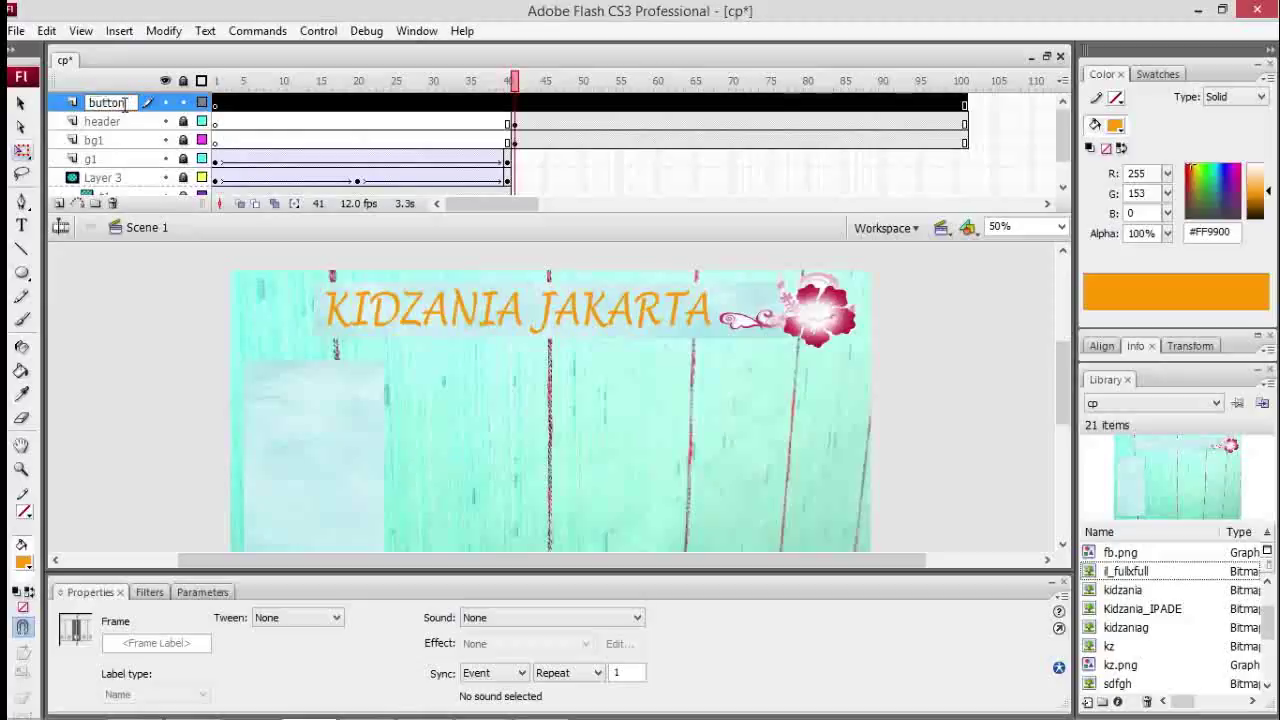
pyautogui.click(240, 290)
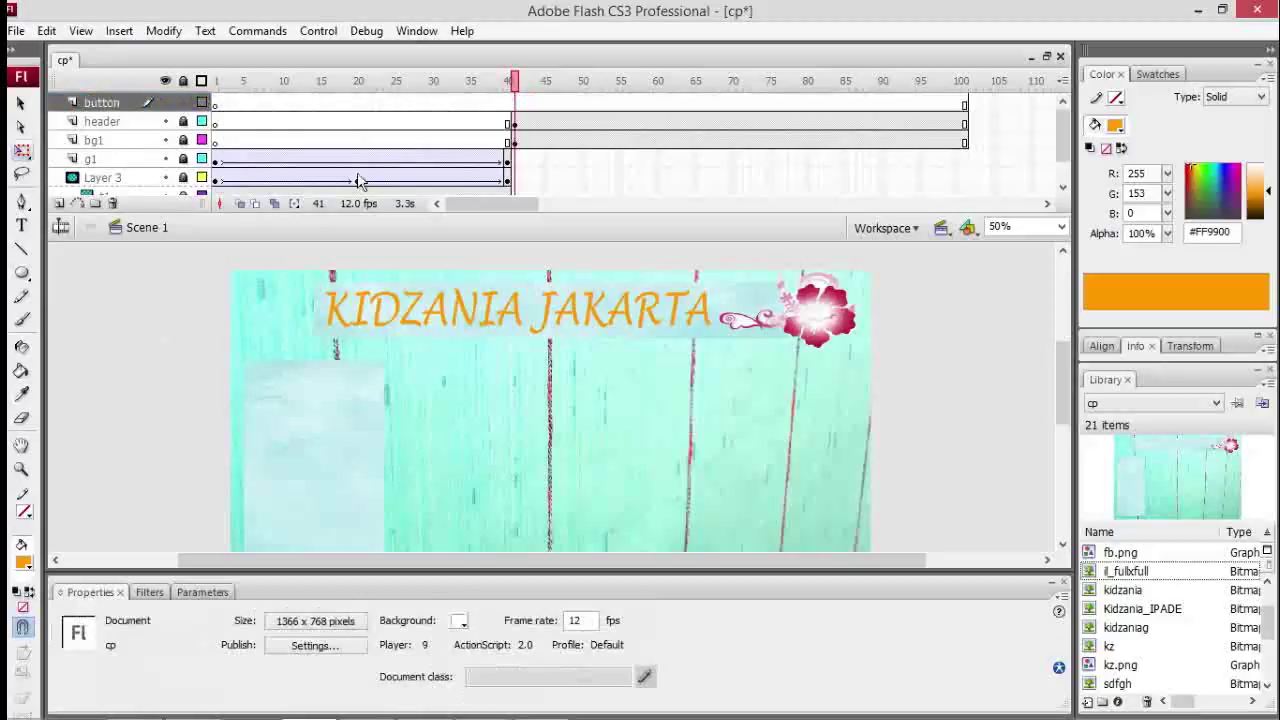
# Step: Insert a keyframe at frame 41 of the button layer
pyautogui.click(513, 103)
pyautogui.rightClick(513, 103)
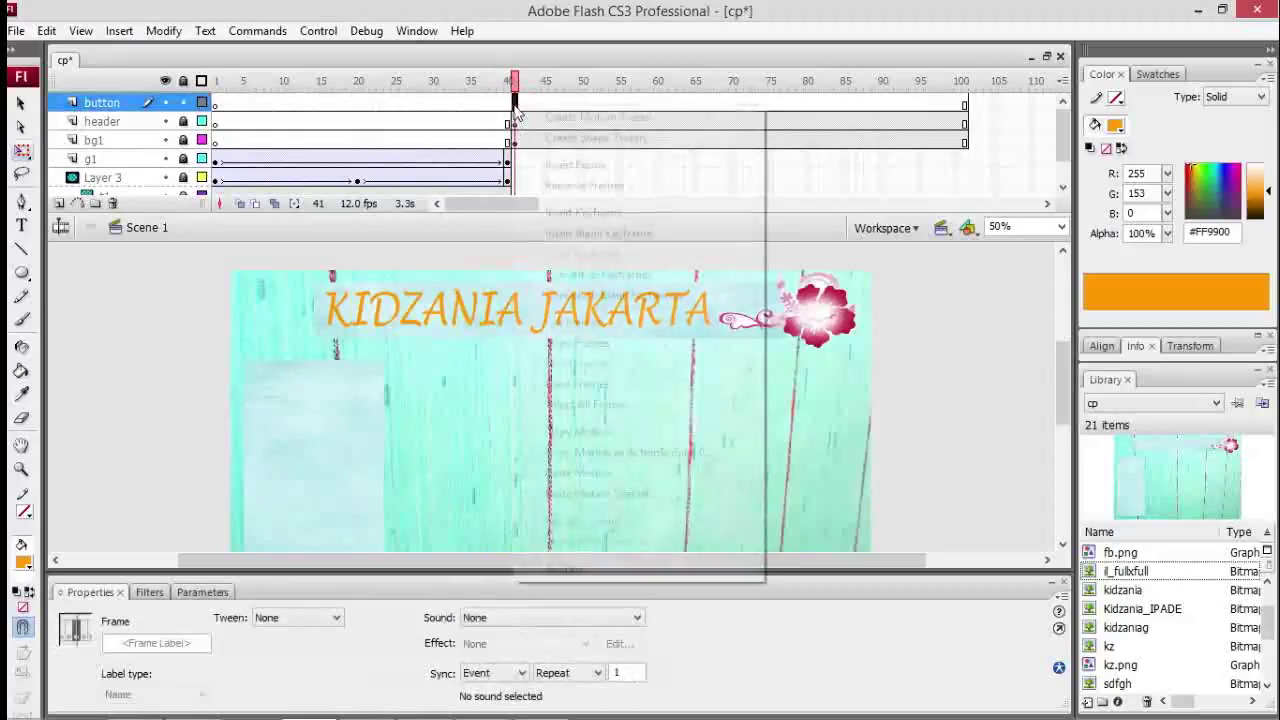
pyautogui.click(584, 212)
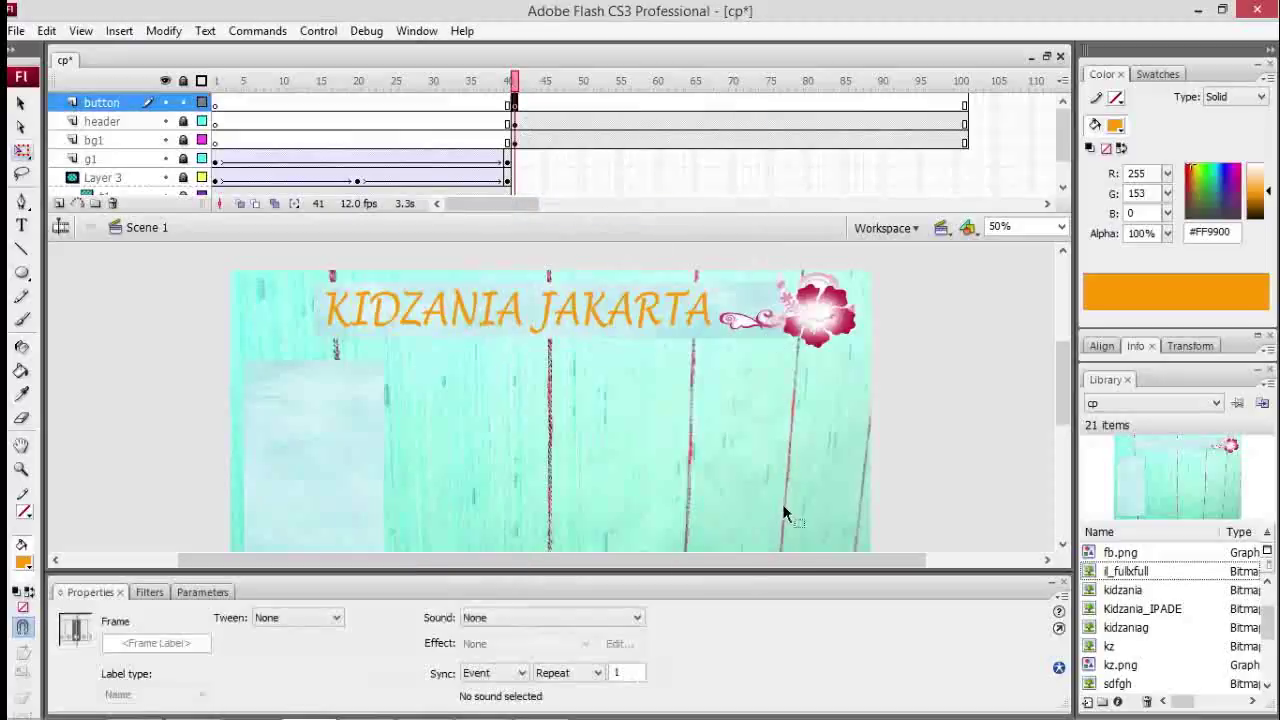
# Step: Draw an orange borderless ellipse at the upper end of the pale side panel and center it across the panel's width
pyautogui.click(797, 590)
pyautogui.scroll(-1, 1067, 429)
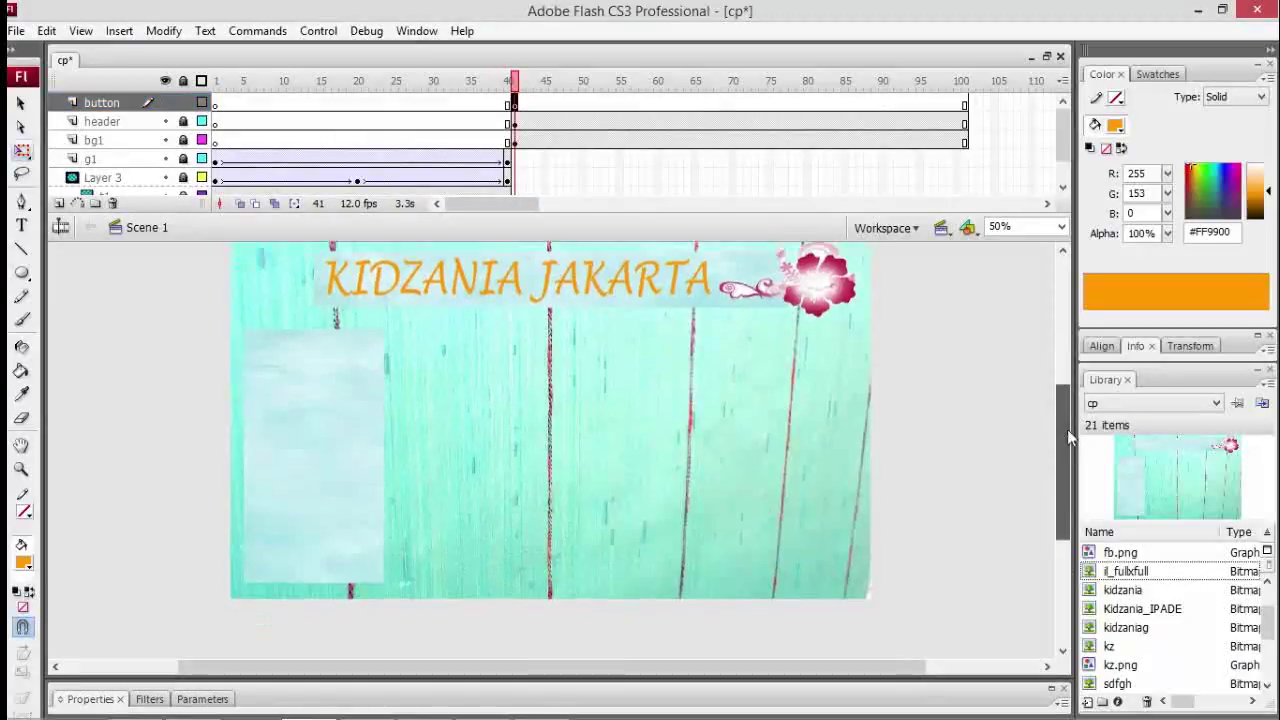
pyautogui.click(25, 272)
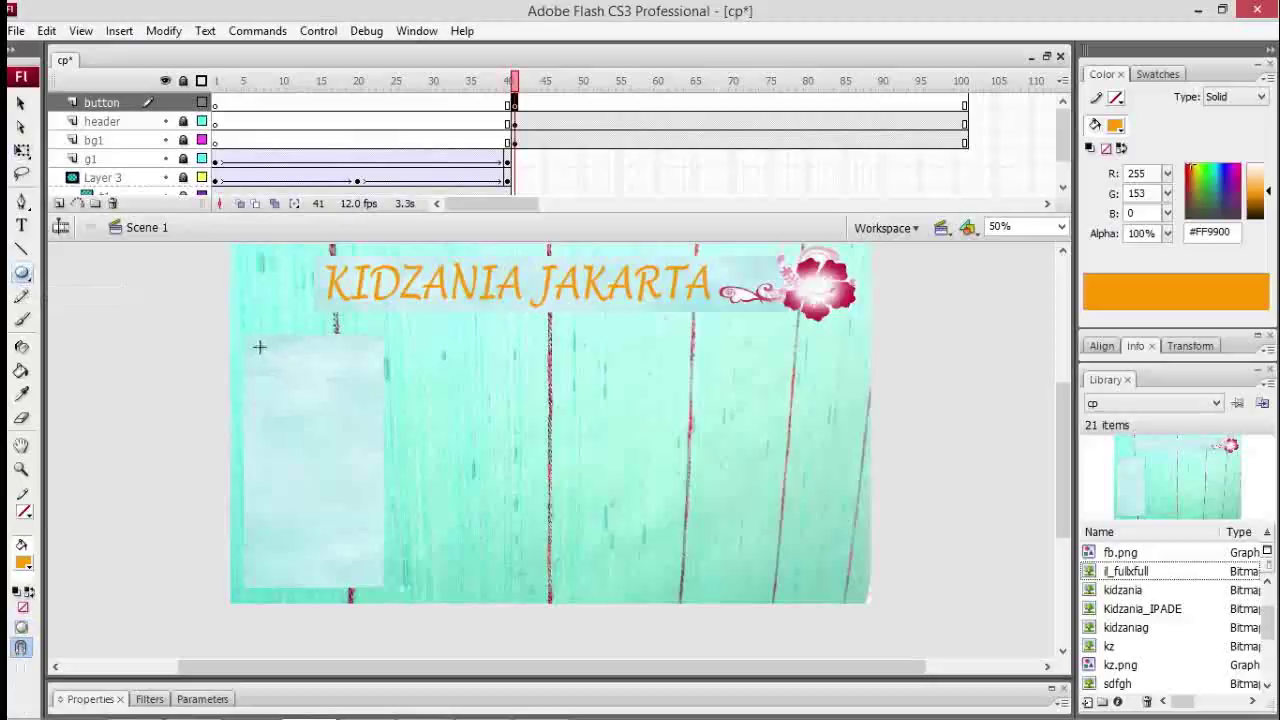
pyautogui.moveTo(259, 347)
pyautogui.mouseDown()
pyautogui.moveTo(302, 376)
pyautogui.moveTo(360, 374)
pyautogui.moveTo(373, 394)
pyautogui.mouseUp()
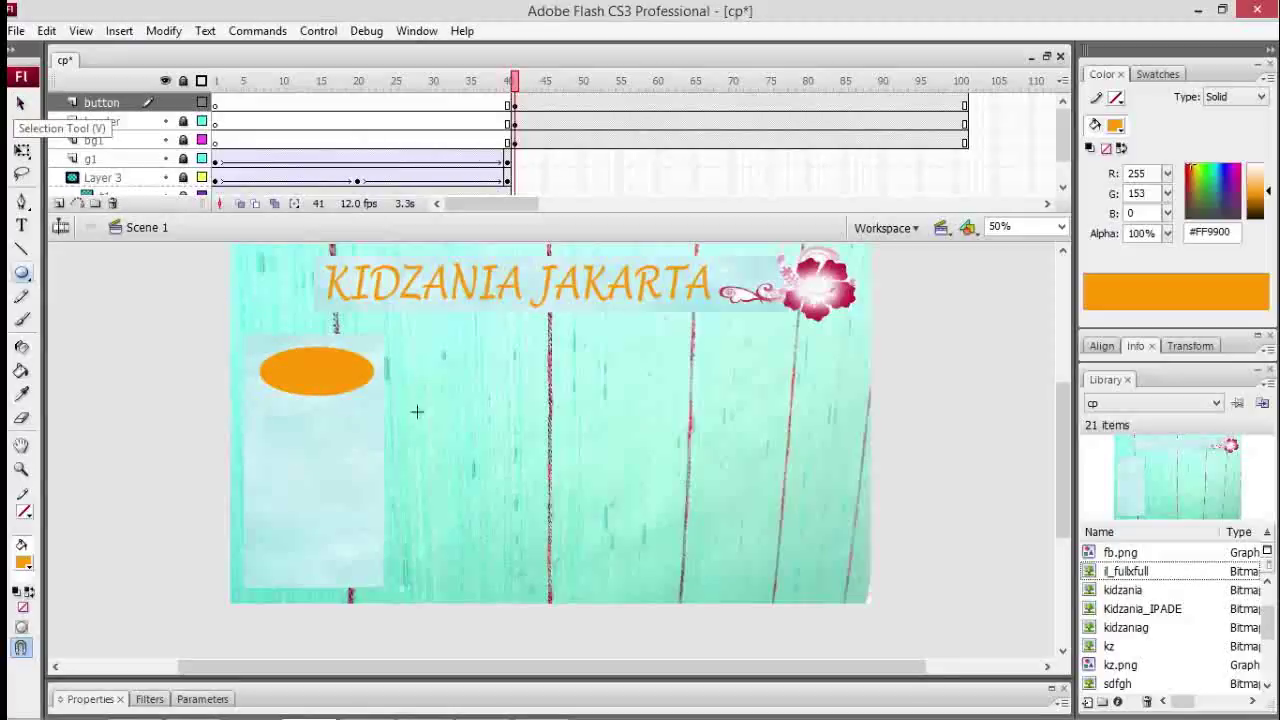
pyautogui.click(19, 105)
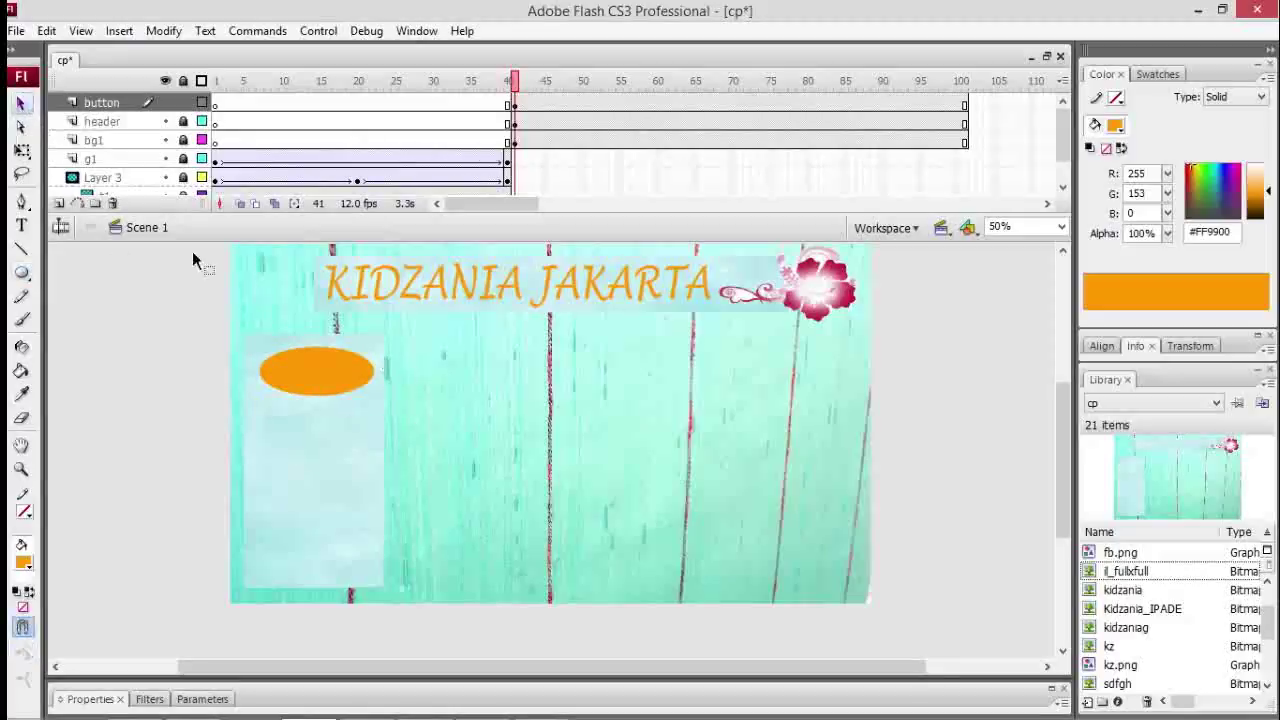
pyautogui.click(338, 369)
pyautogui.moveTo(340, 366); pyautogui.dragTo(339, 372)
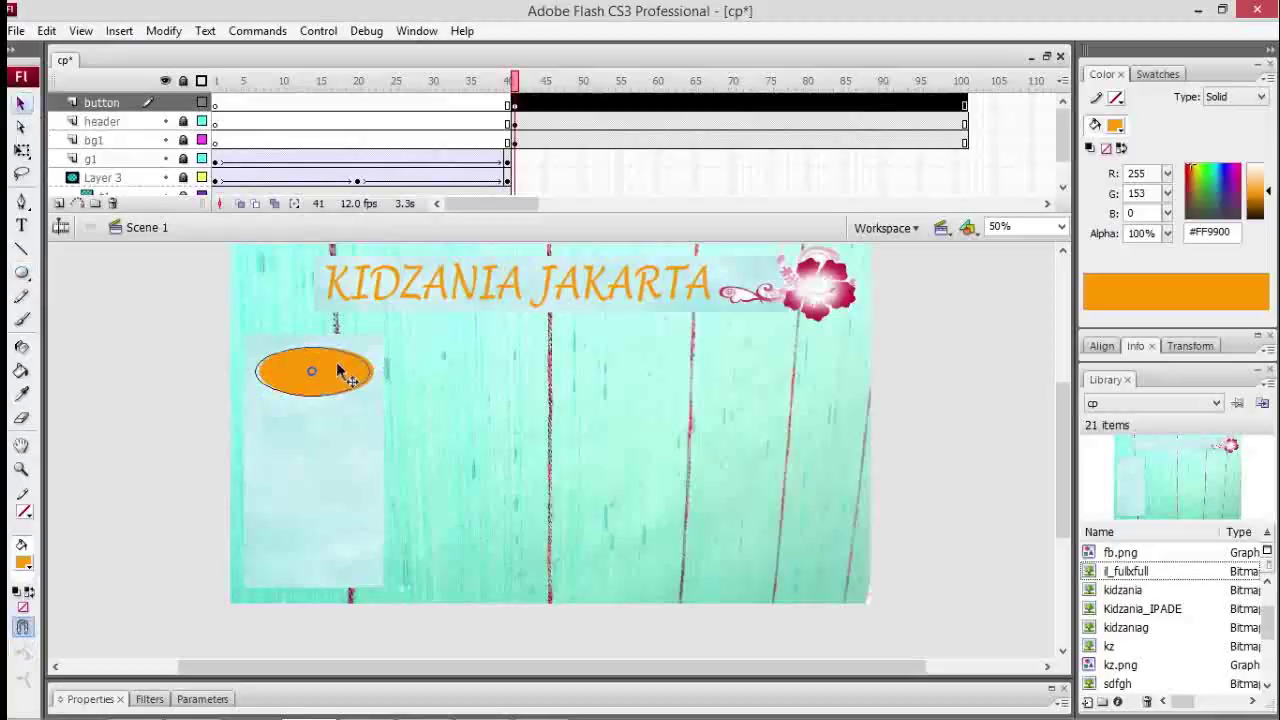
pyautogui.click(441, 355)
# Step: Convert the orange ellipse to a Button symbol named b1
pyautogui.click(338, 383)
pyautogui.click(335, 383)
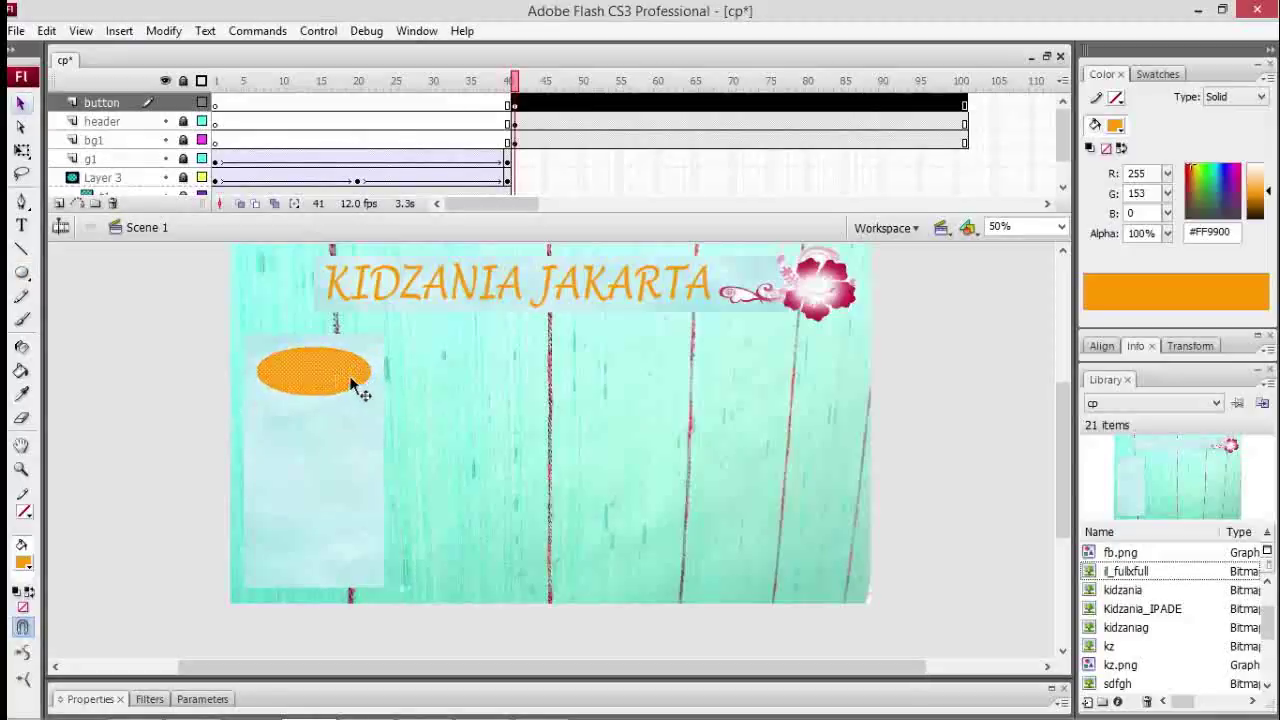
pyautogui.rightClick(327, 380)
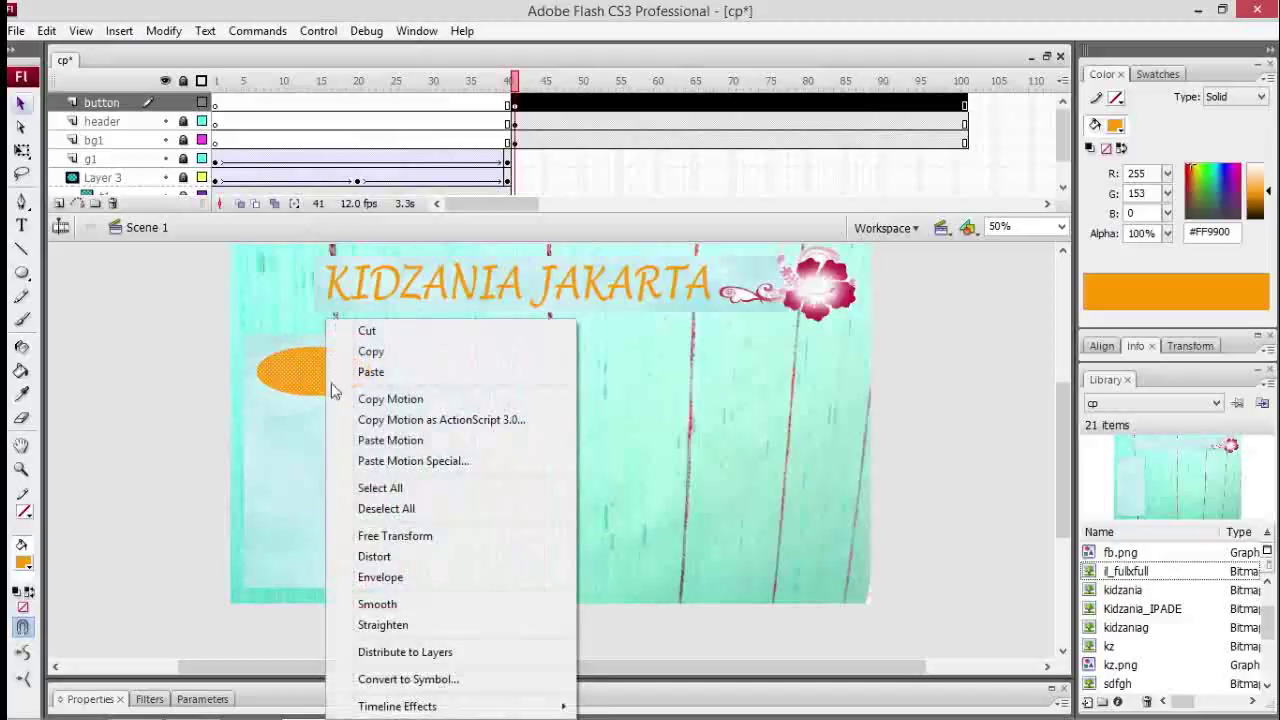
pyautogui.click(451, 680)
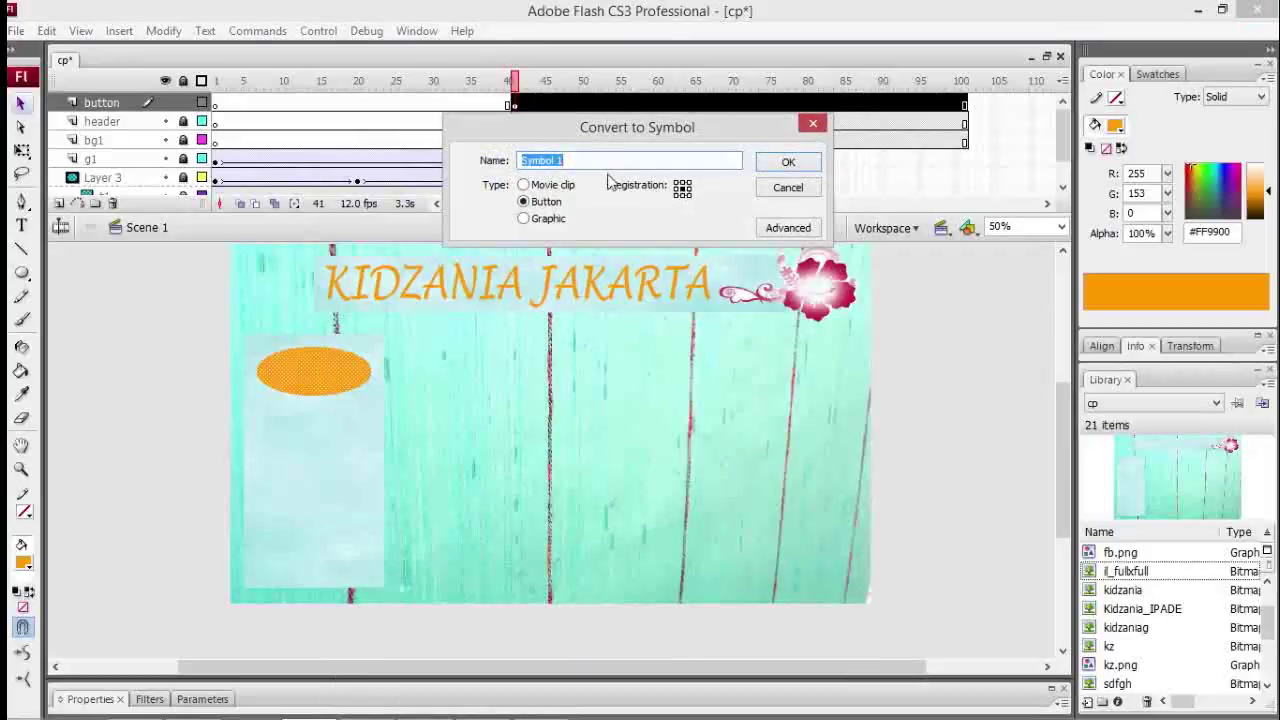
pyautogui.write('b1')
pyautogui.press('Return')
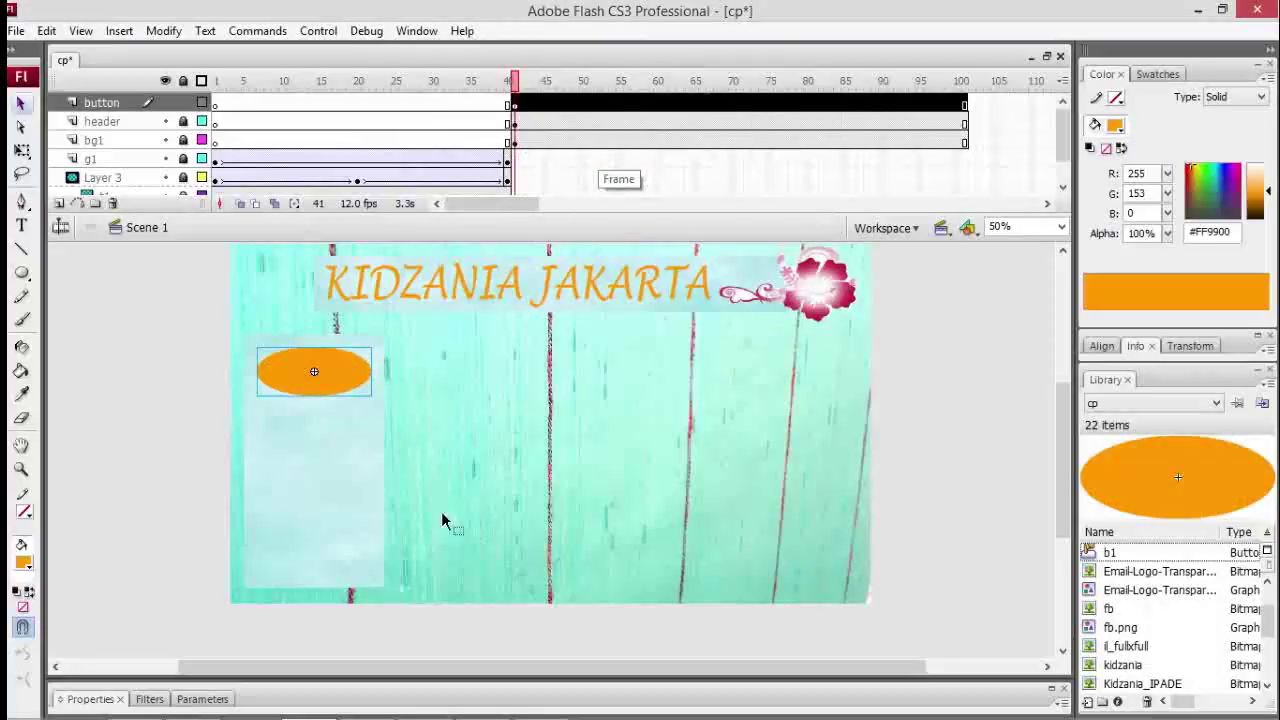
# Step: Copy the b1 button and place a duplicate directly below it on the pale side panel
pyautogui.click(420, 424)
pyautogui.click(350, 385)
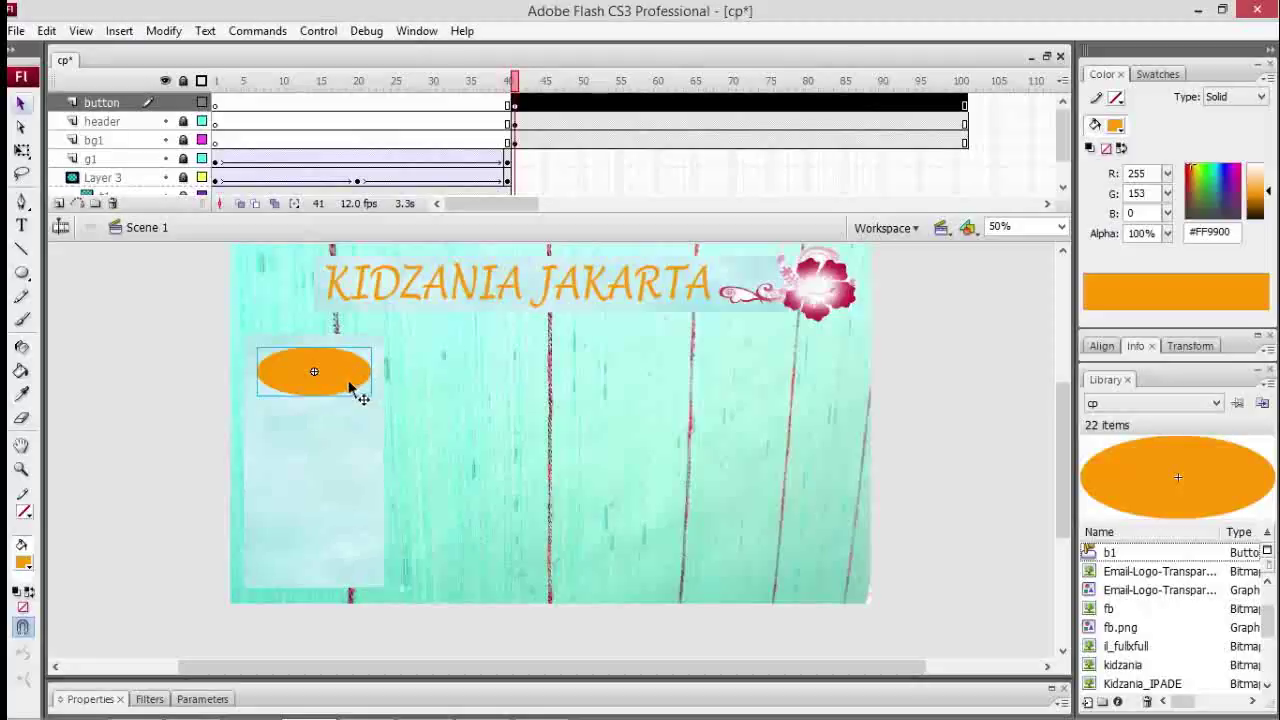
pyautogui.rightClick(349, 388)
pyautogui.click(435, 221)
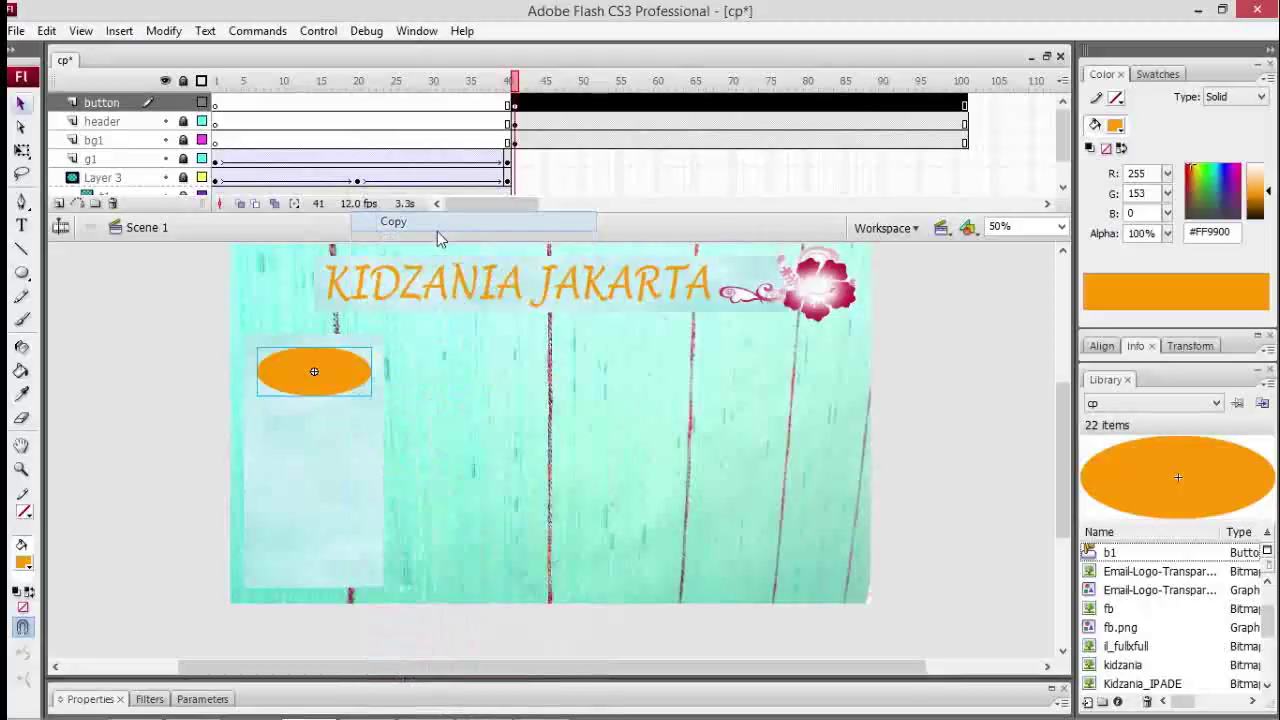
pyautogui.rightClick(429, 388)
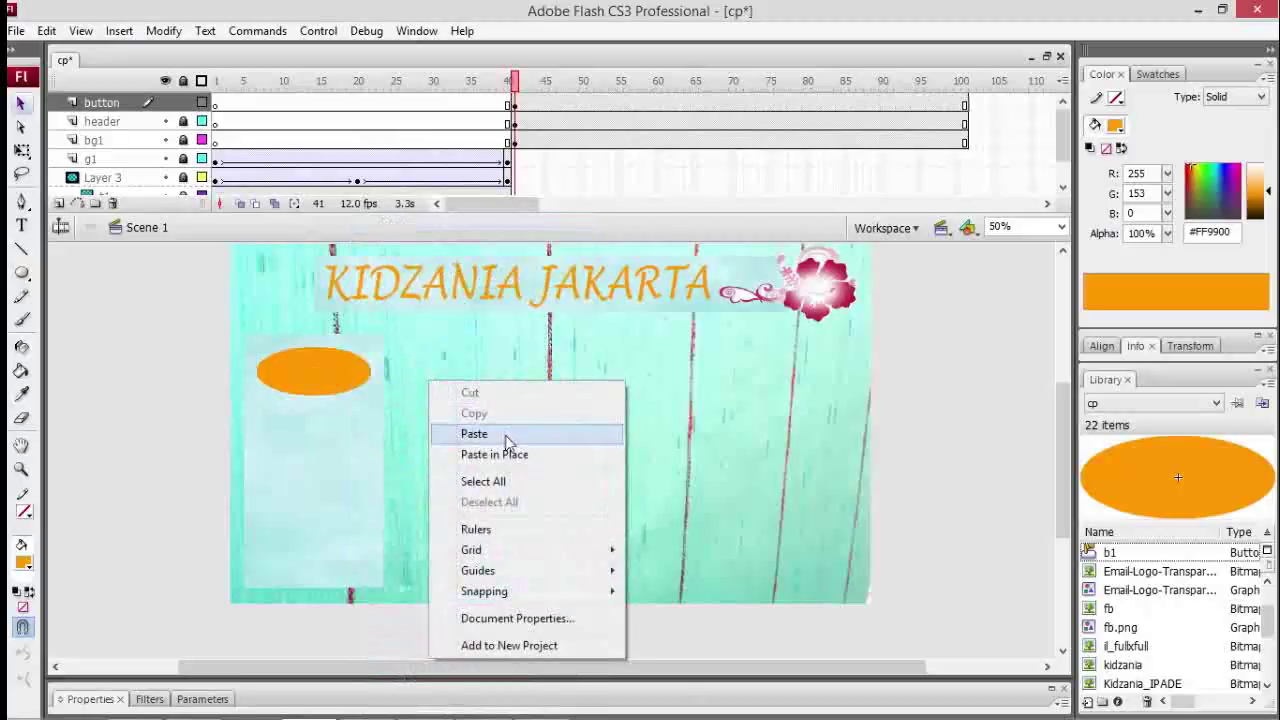
pyautogui.click(507, 442)
pyautogui.moveTo(535, 466); pyautogui.dragTo(297, 451)
# Step: Paste two more b1 buttons and stack them below the second one in an evenly spaced column
pyautogui.rightClick(475, 428)
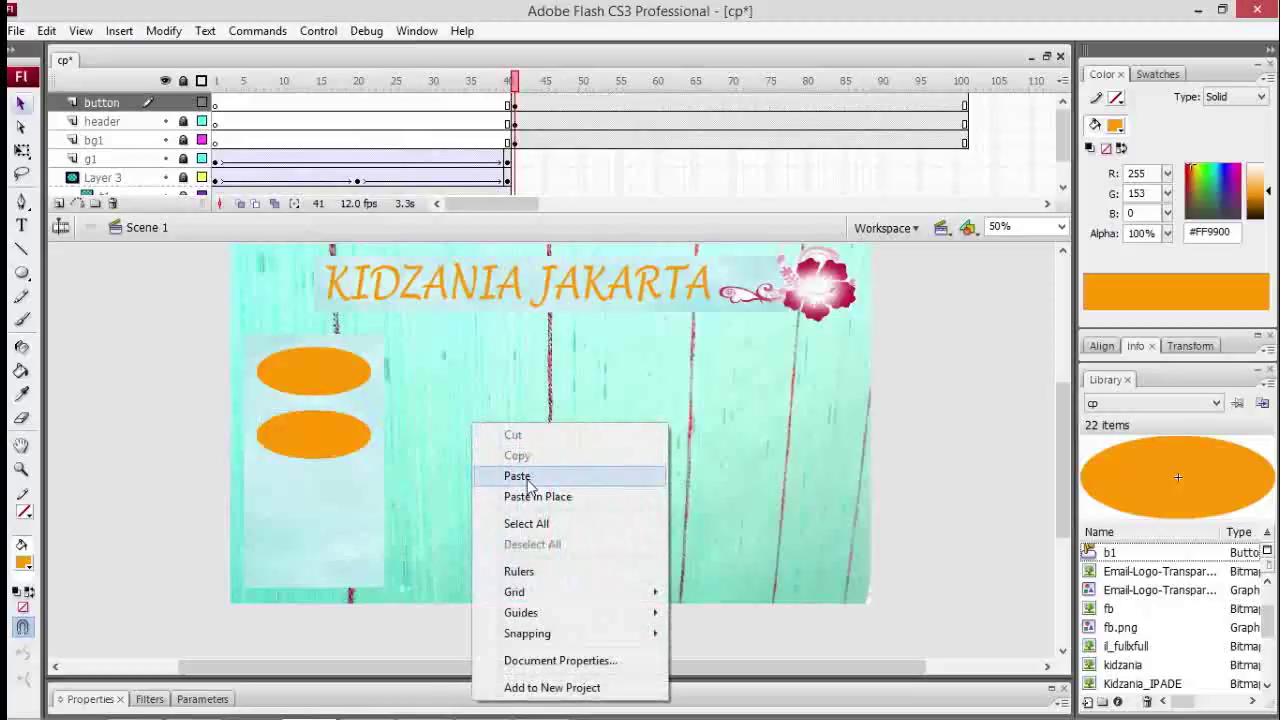
pyautogui.click(528, 484)
pyautogui.moveTo(574, 457); pyautogui.dragTo(335, 503)
pyautogui.rightClick(509, 457)
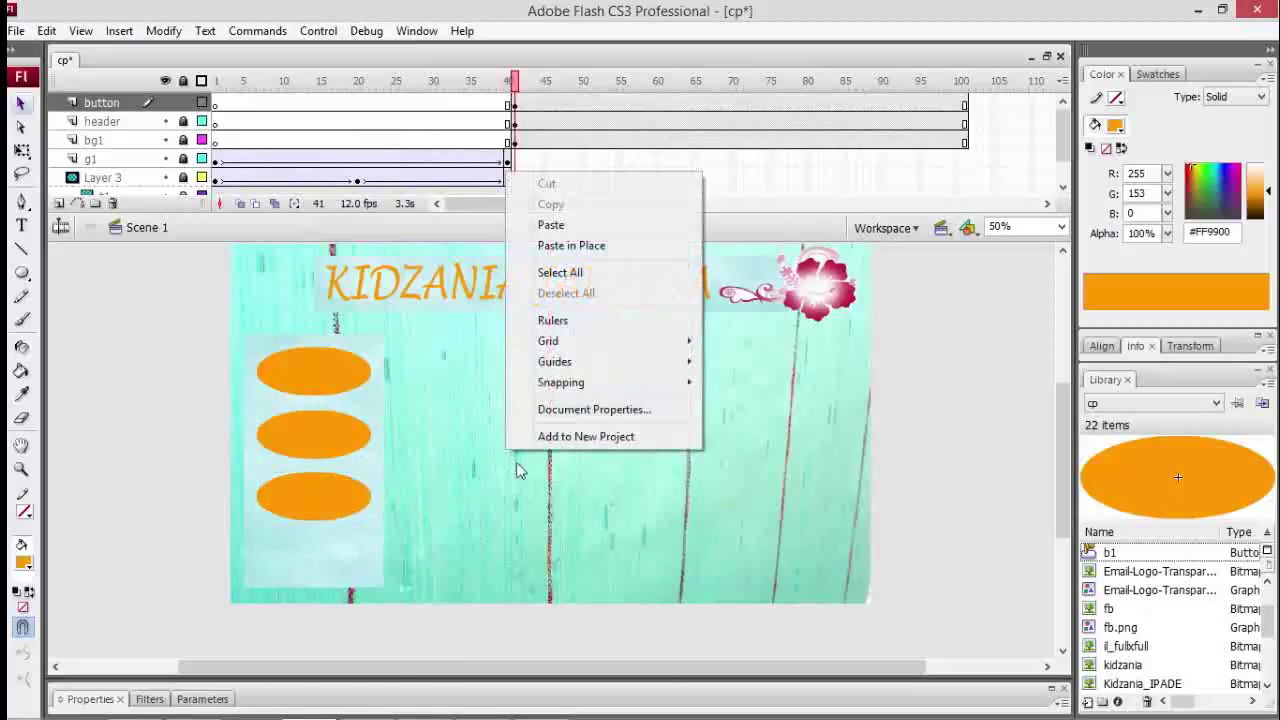
pyautogui.click(551, 224)
pyautogui.moveTo(577, 474); pyautogui.dragTo(345, 577)
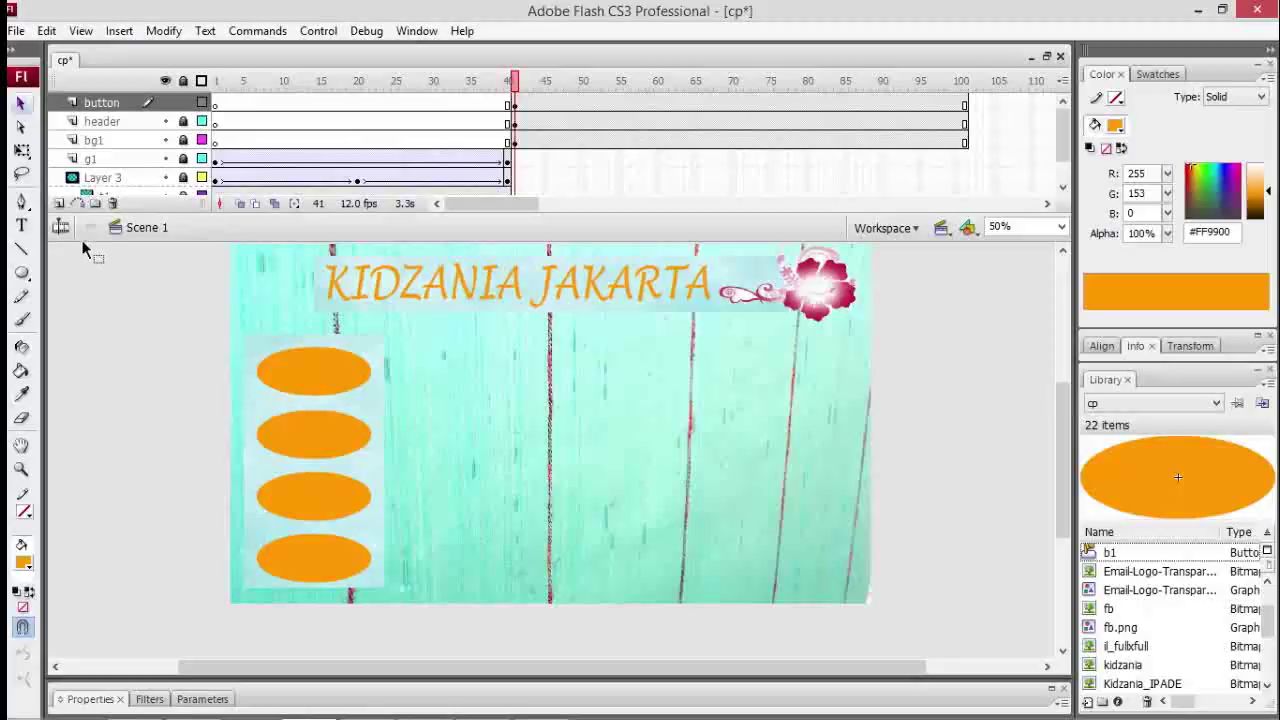
# Step: Add a new layer above the button layer and name it nama button
pyautogui.click(59, 204)
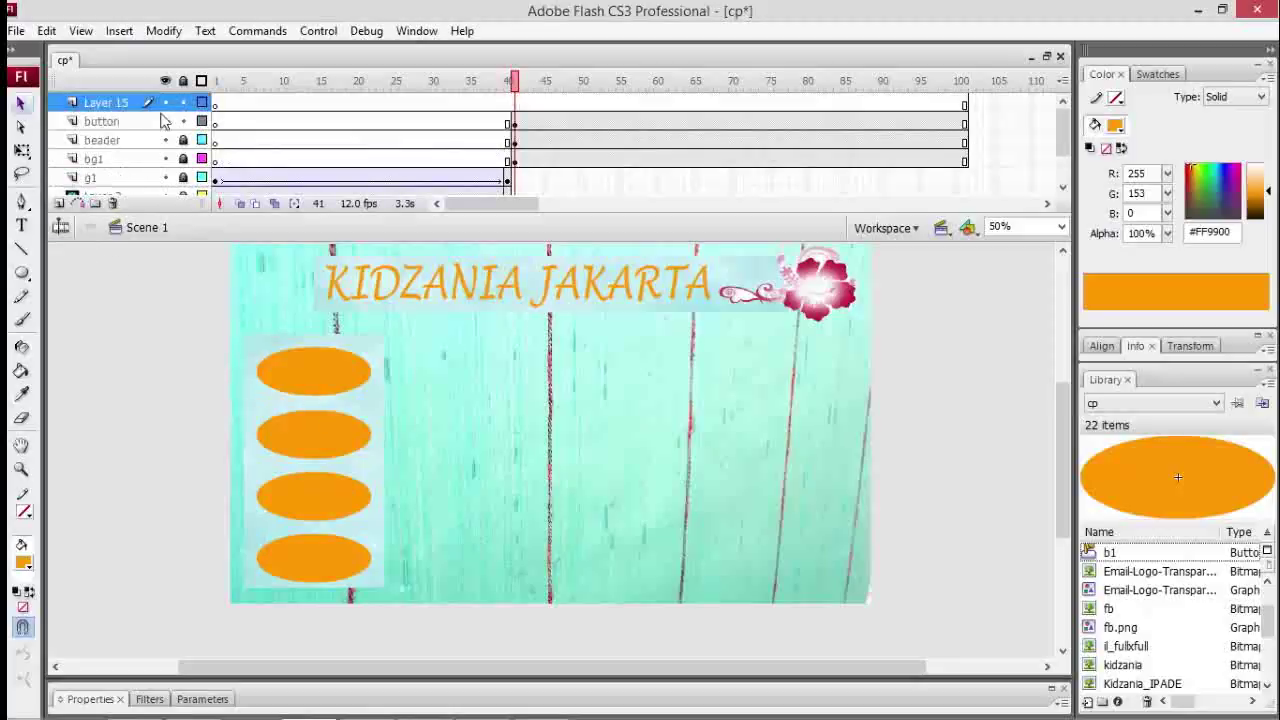
pyautogui.doubleClick(105, 103)
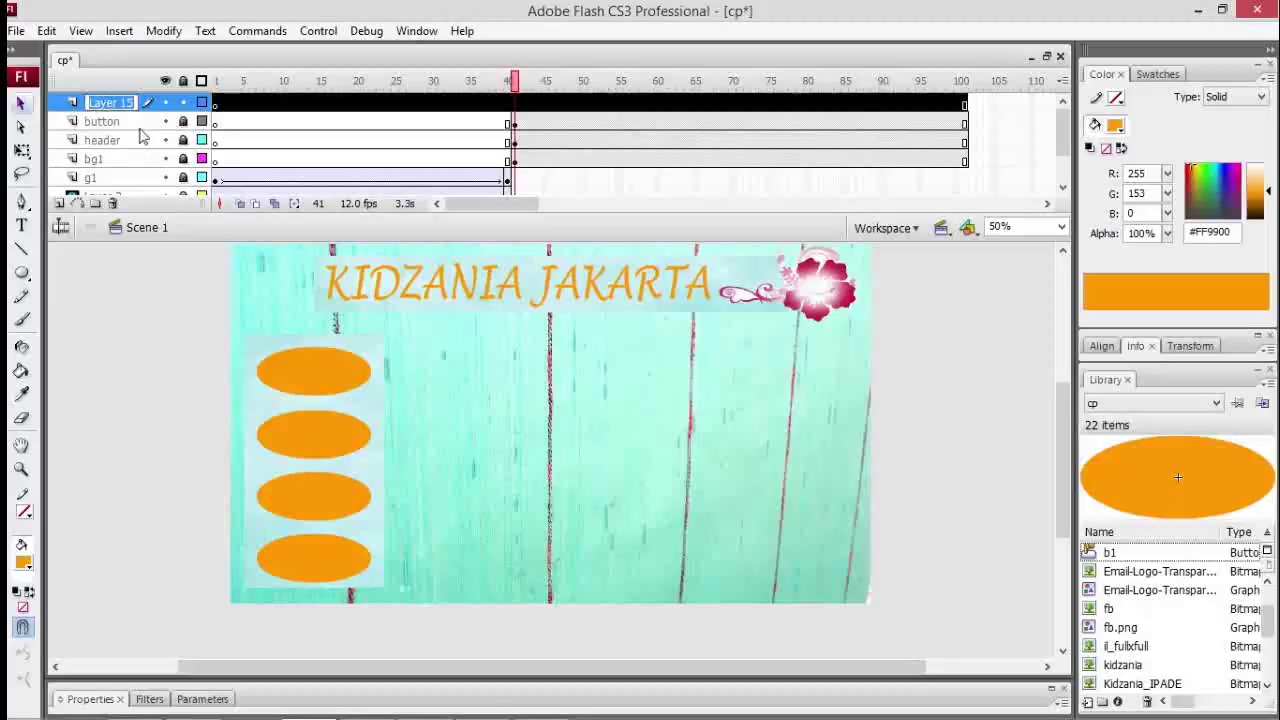
pyautogui.write('n')
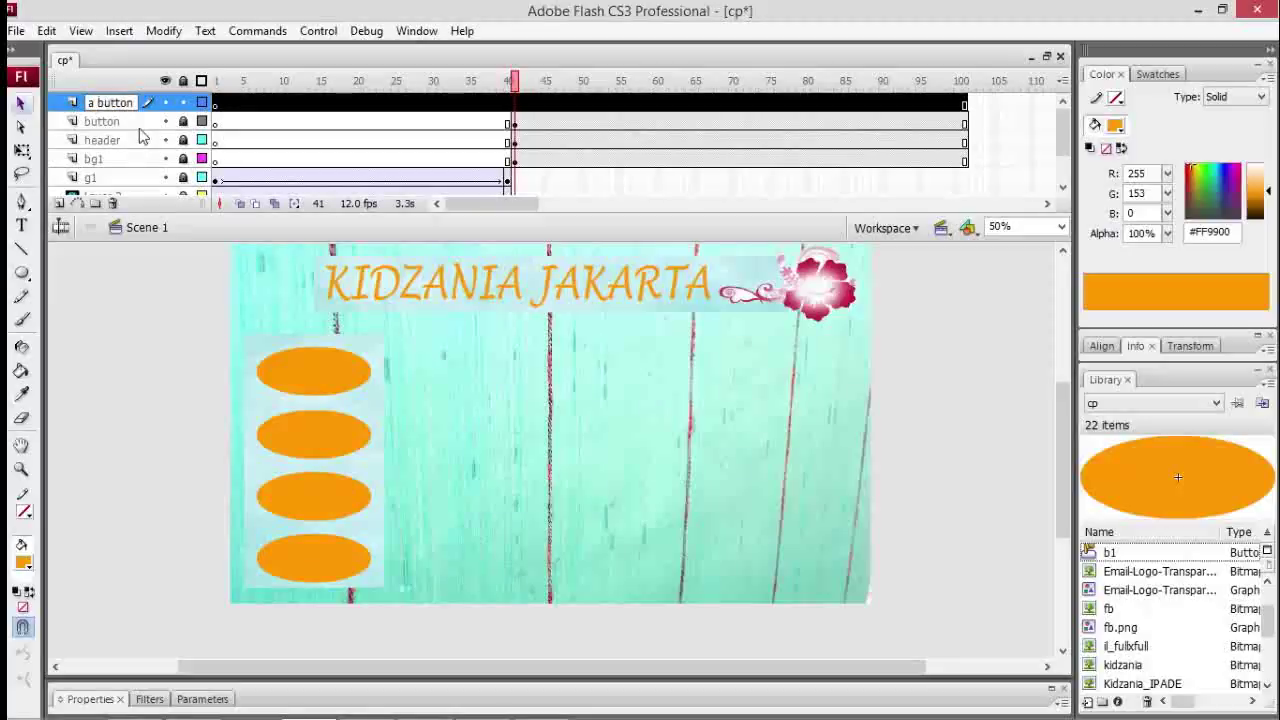
pyautogui.write('ama button')
pyautogui.click(205, 337)
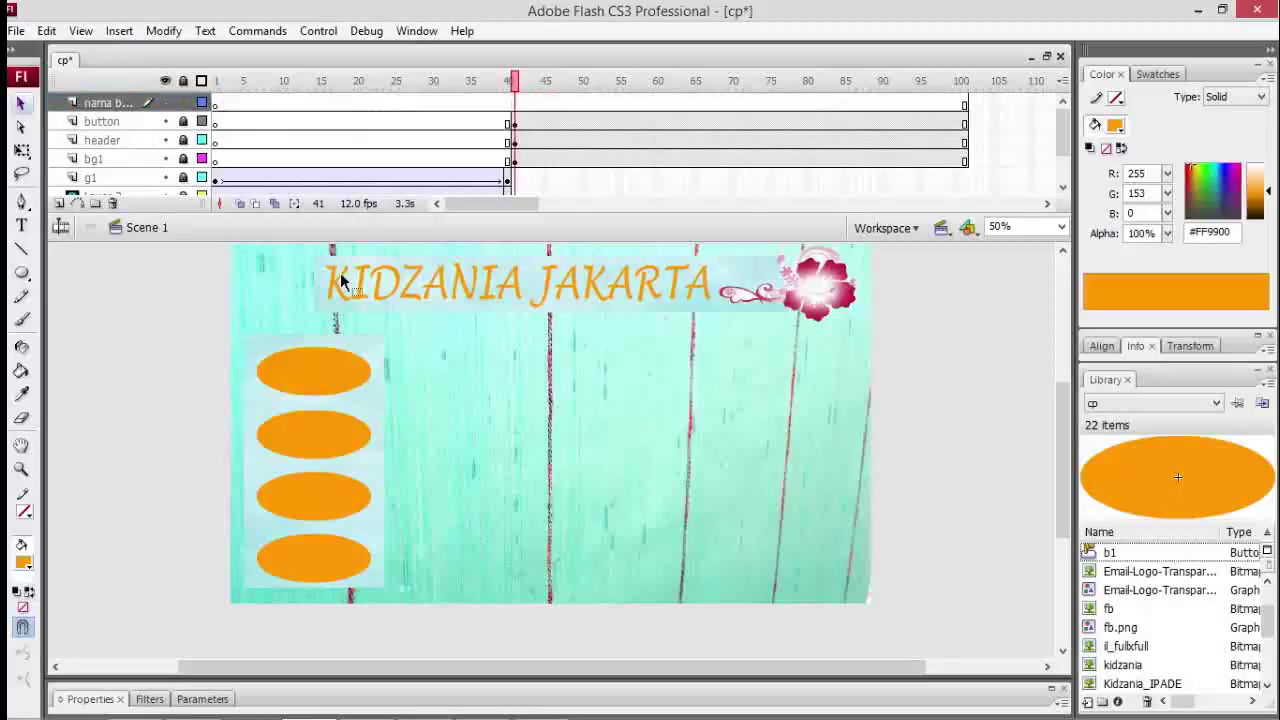
# Step: Insert a keyframe at frame 41 of the nama button layer
pyautogui.click(514, 104)
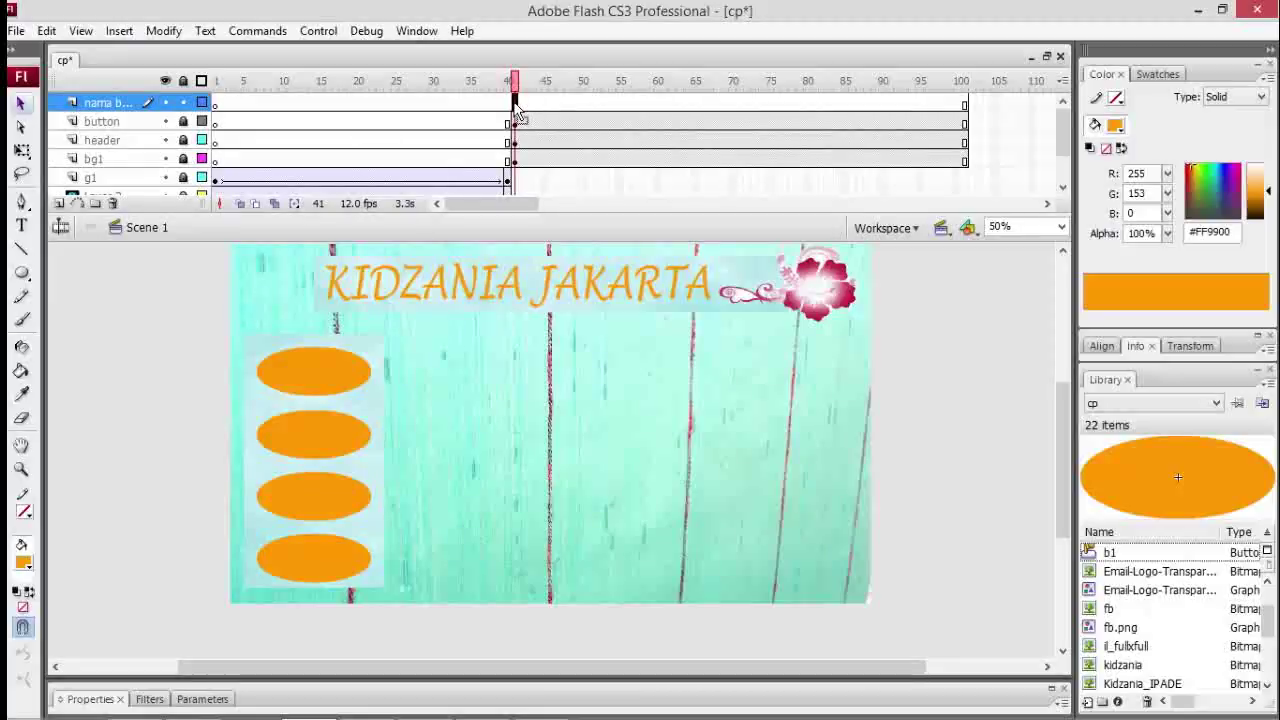
pyautogui.rightClick(516, 106)
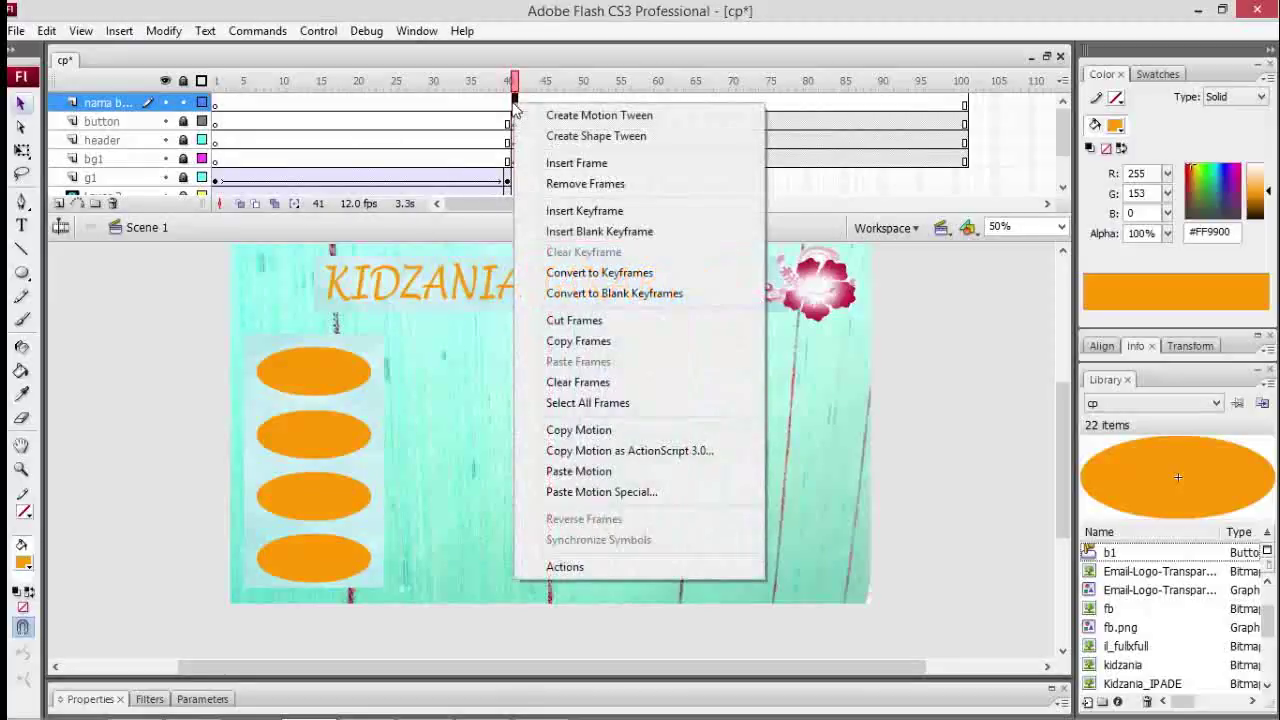
pyautogui.click(586, 210)
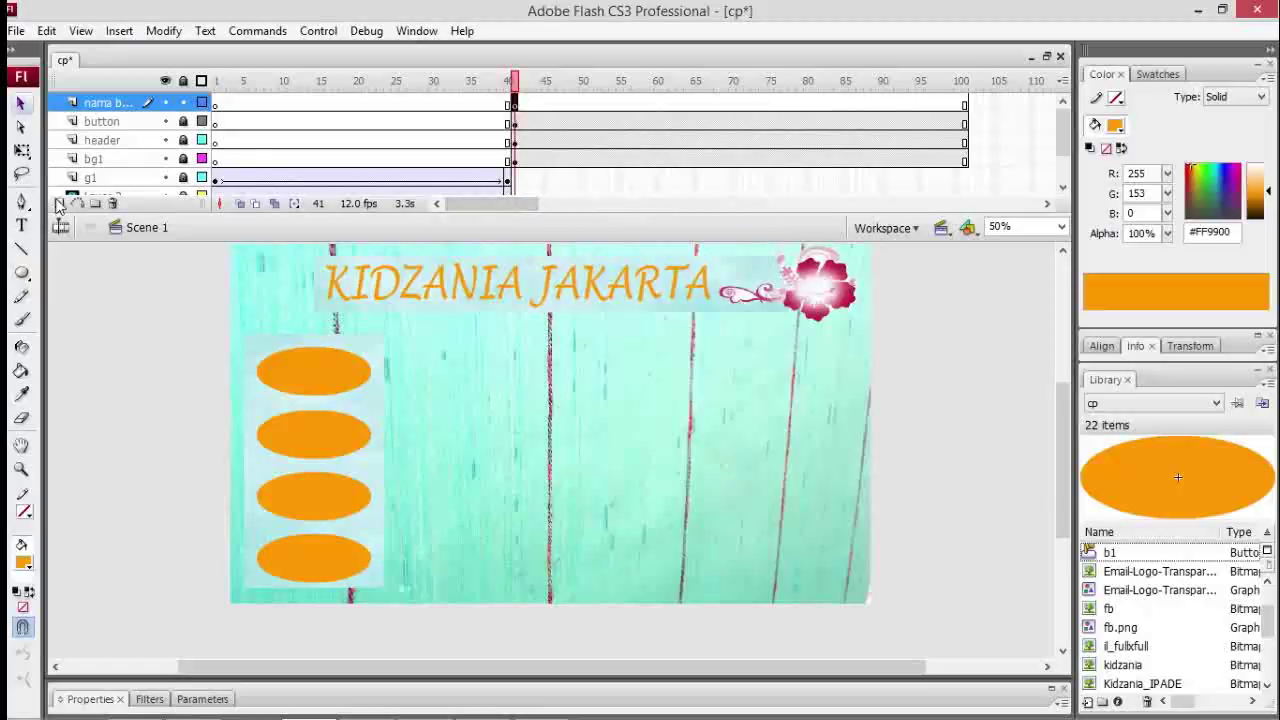
# Step: Add the static text "Home" on the background beside the uppermost orange button
pyautogui.press('t')
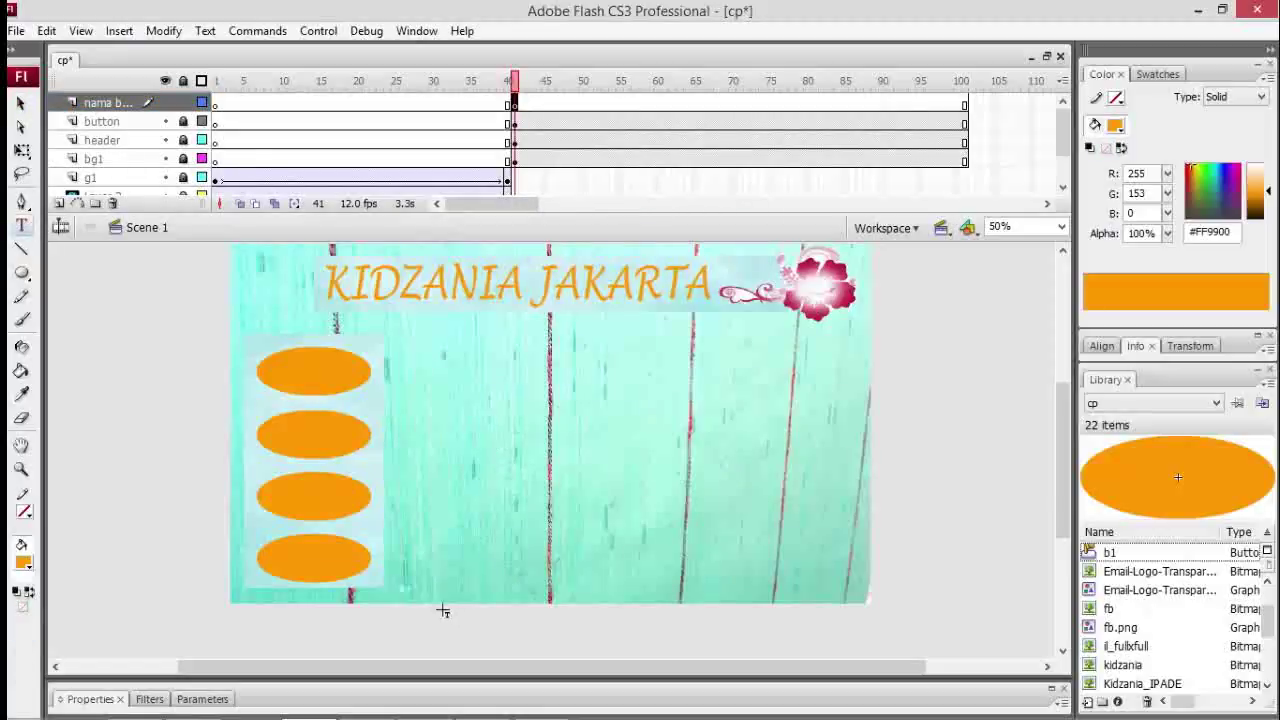
pyautogui.click(406, 345)
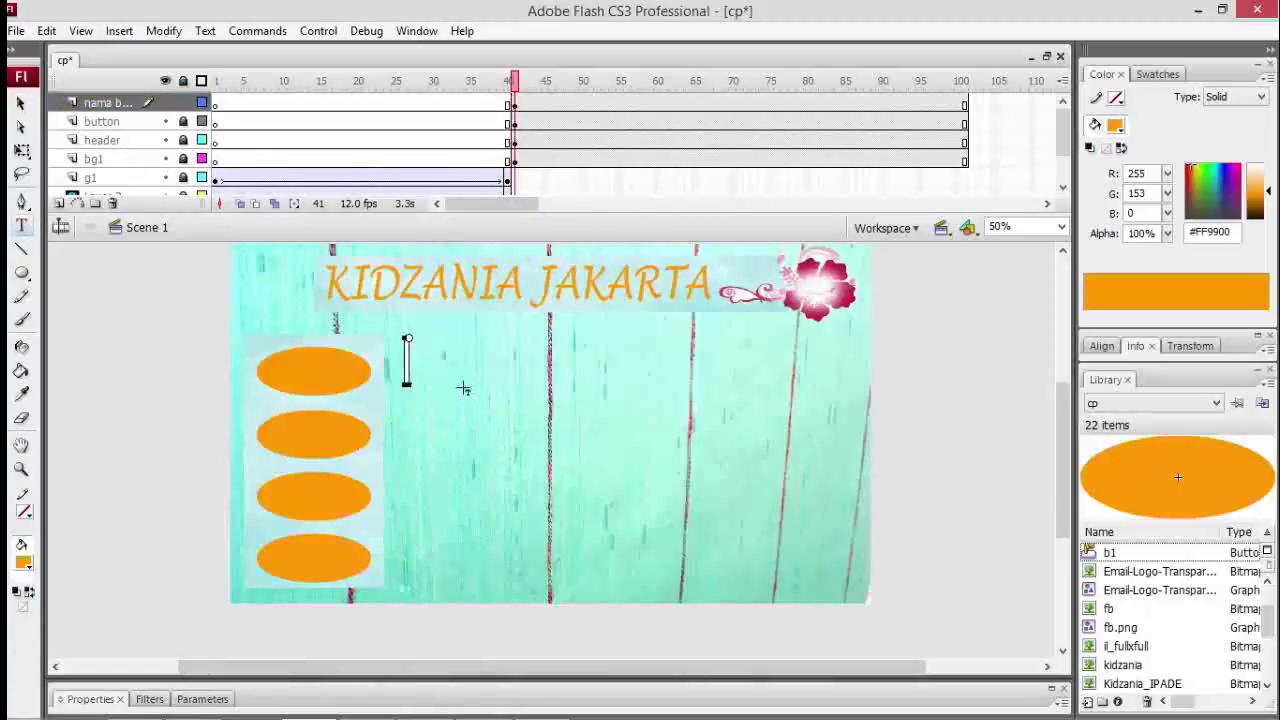
pyautogui.write('Home')
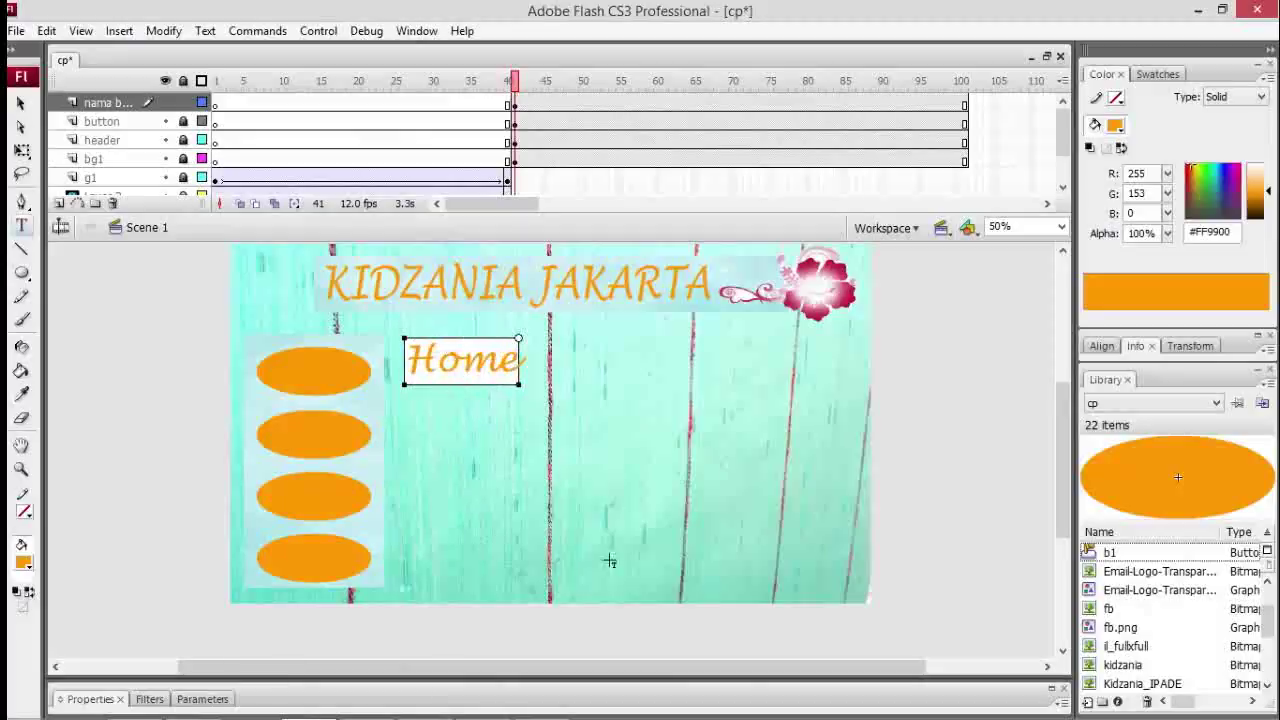
# Step: Color the "Home" text white, set its font size to 50 and center it on the uppermost orange button
pyautogui.click(21, 150)
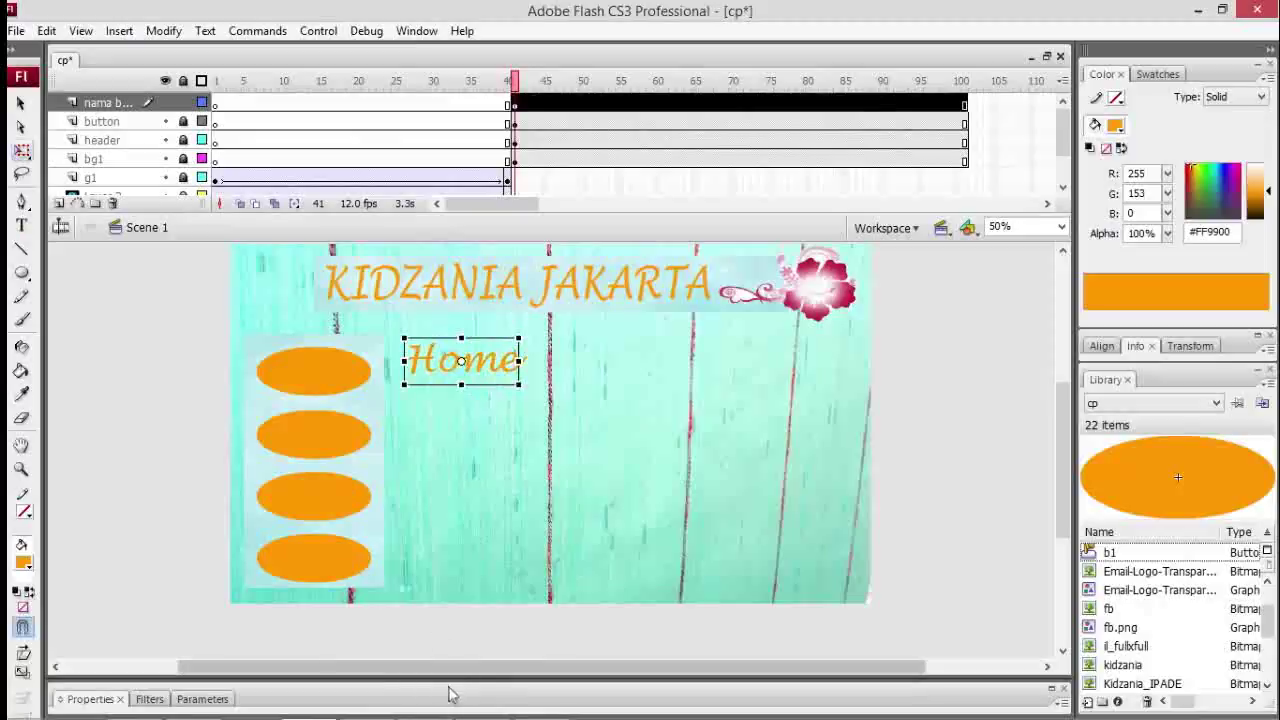
pyautogui.click(455, 698)
pyautogui.click(458, 617)
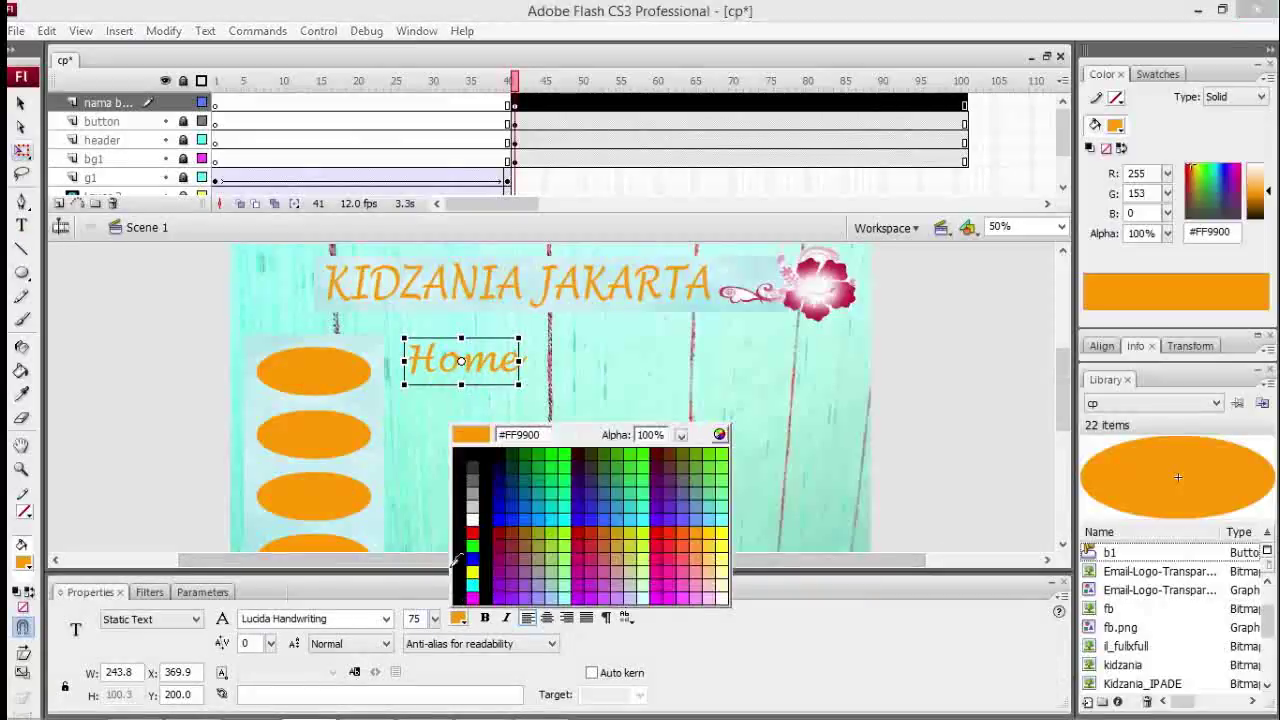
pyautogui.click(473, 520)
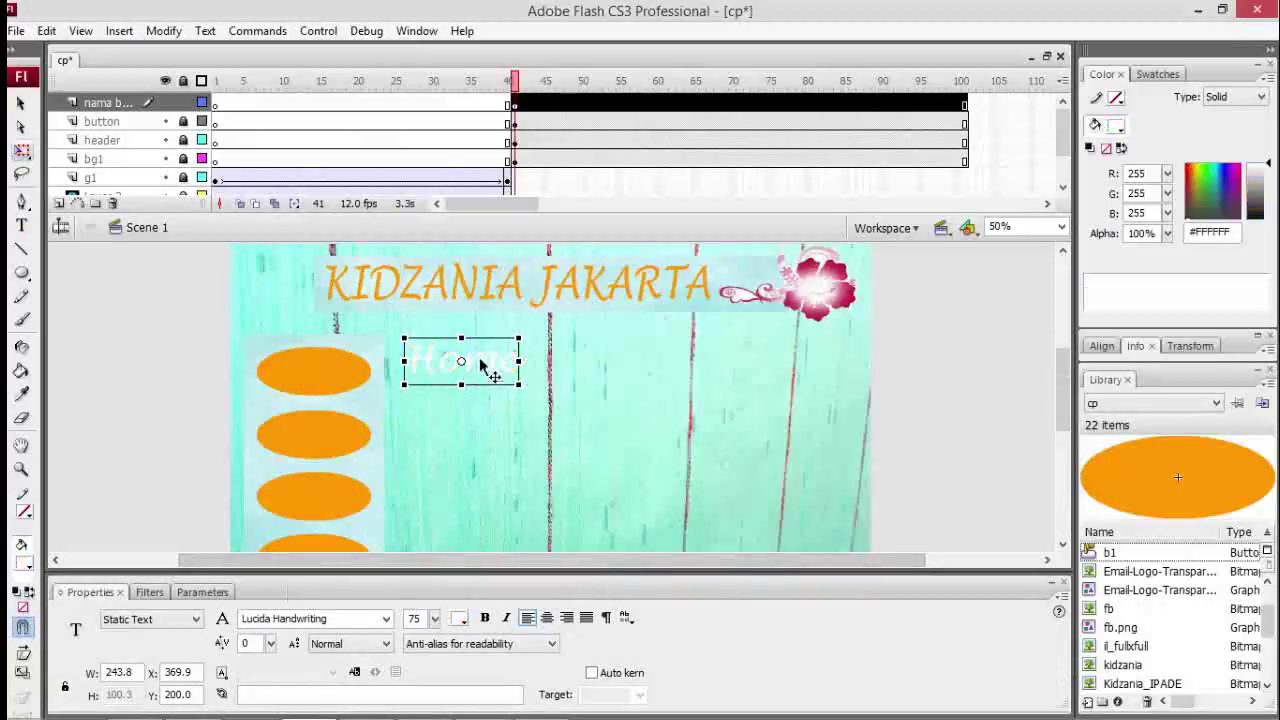
pyautogui.moveTo(480, 366); pyautogui.dragTo(333, 376)
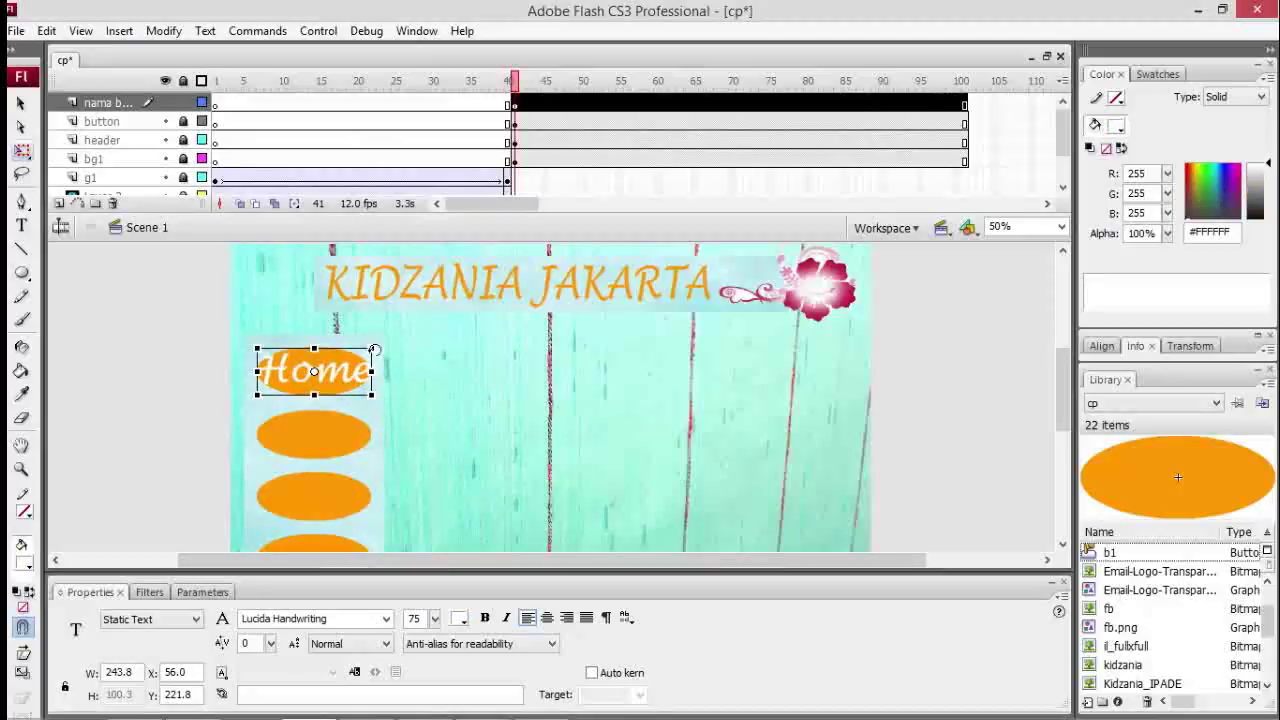
pyautogui.moveTo(434, 617); pyautogui.dragTo(438, 640)
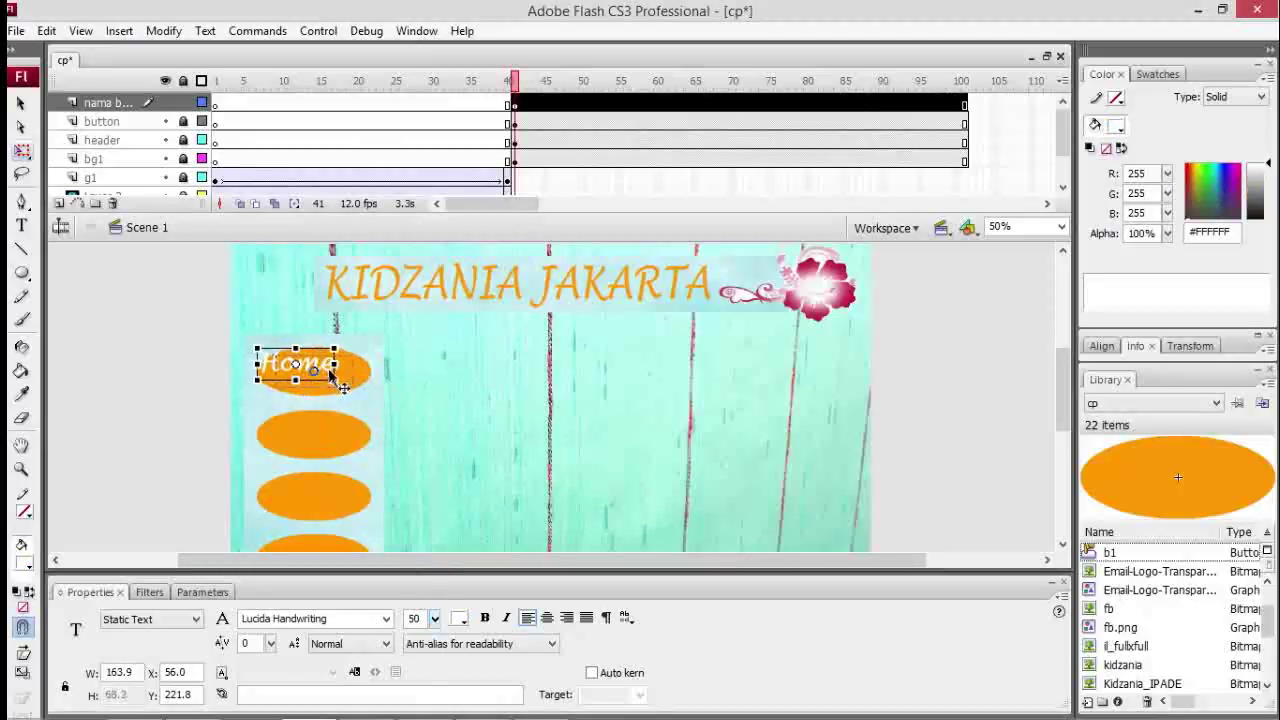
pyautogui.click(430, 373)
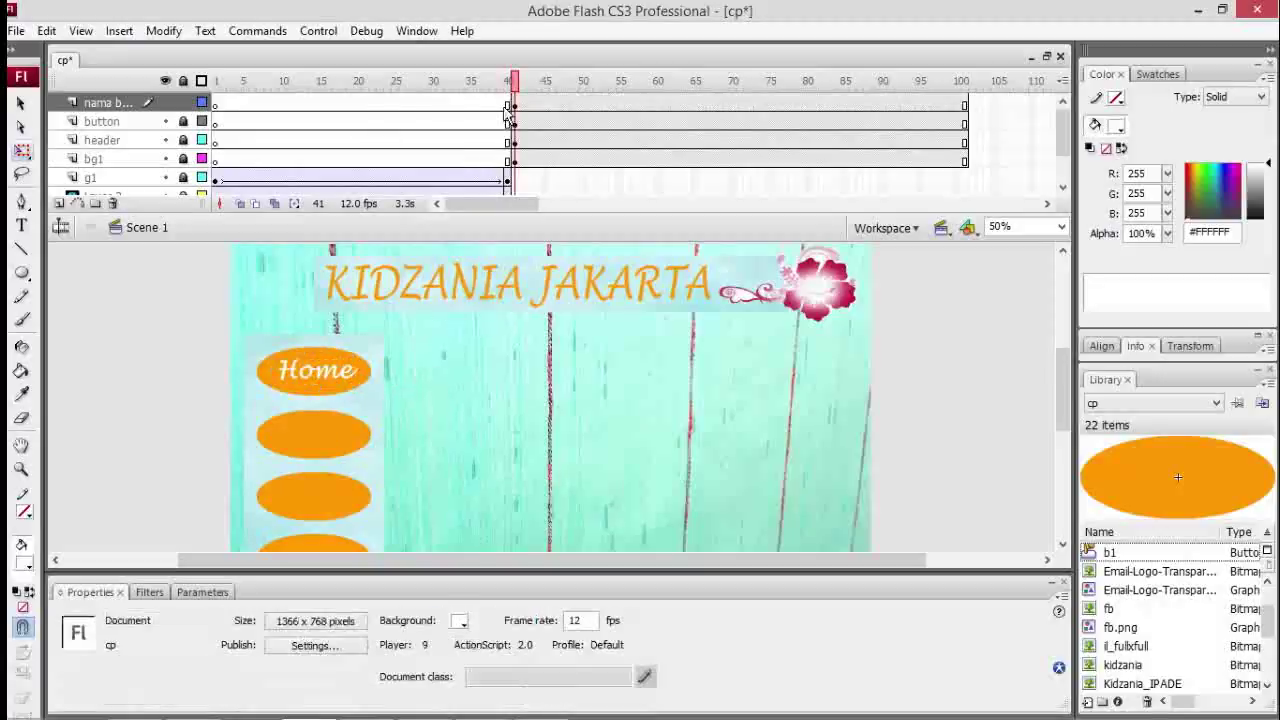
# Step: Add the two-line static text "Jam operasi & Harga tiket" on the background beside the orange buttons
pyautogui.click(21, 225)
pyautogui.click(421, 378)
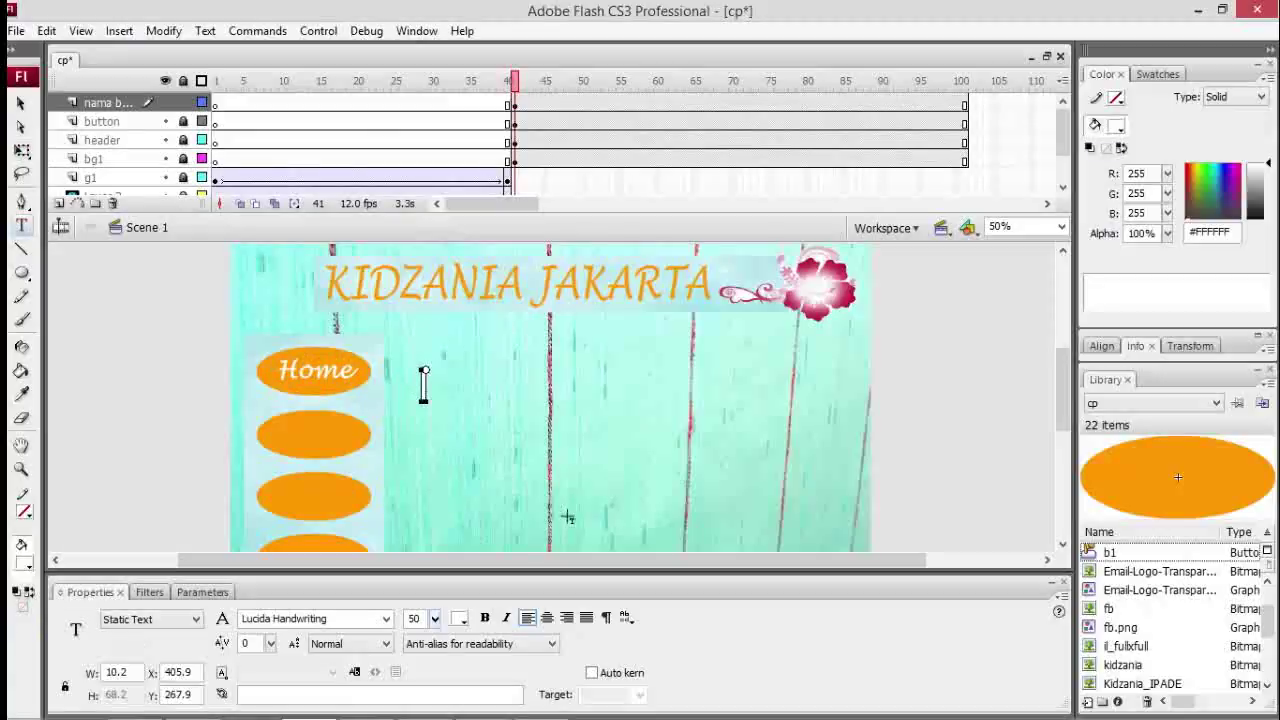
pyautogui.write('Jam o')
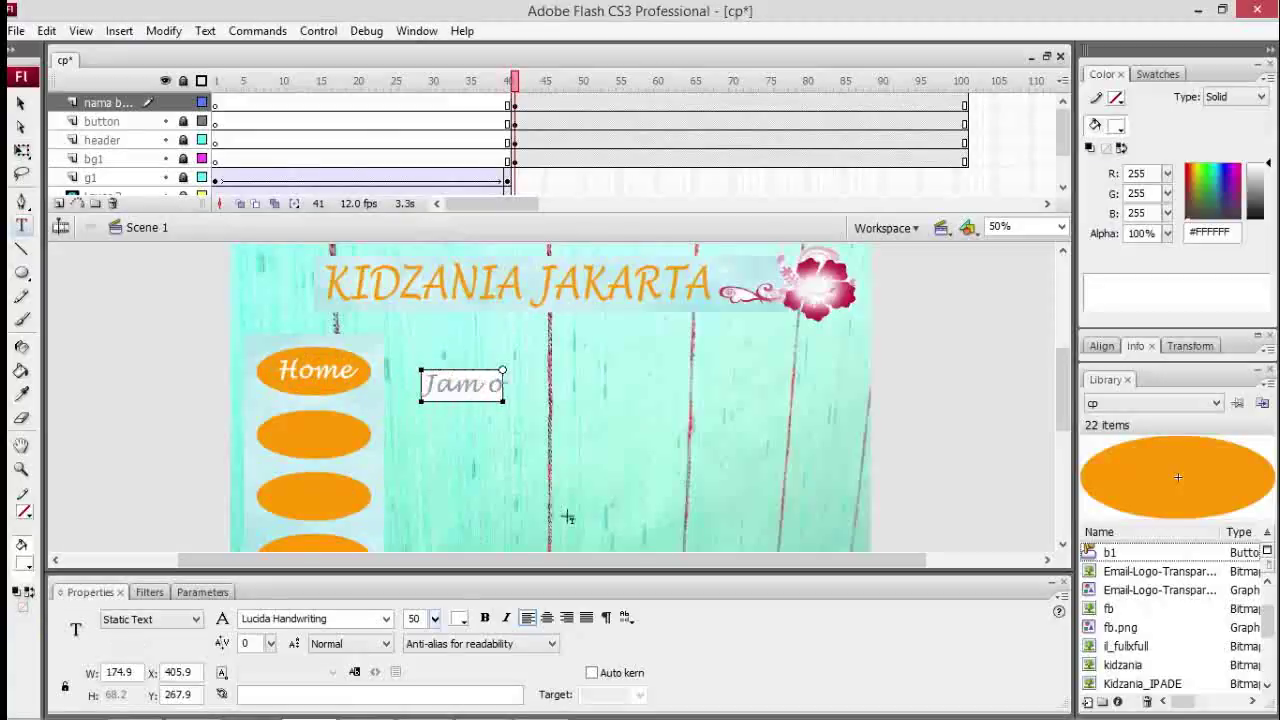
pyautogui.write('perai')
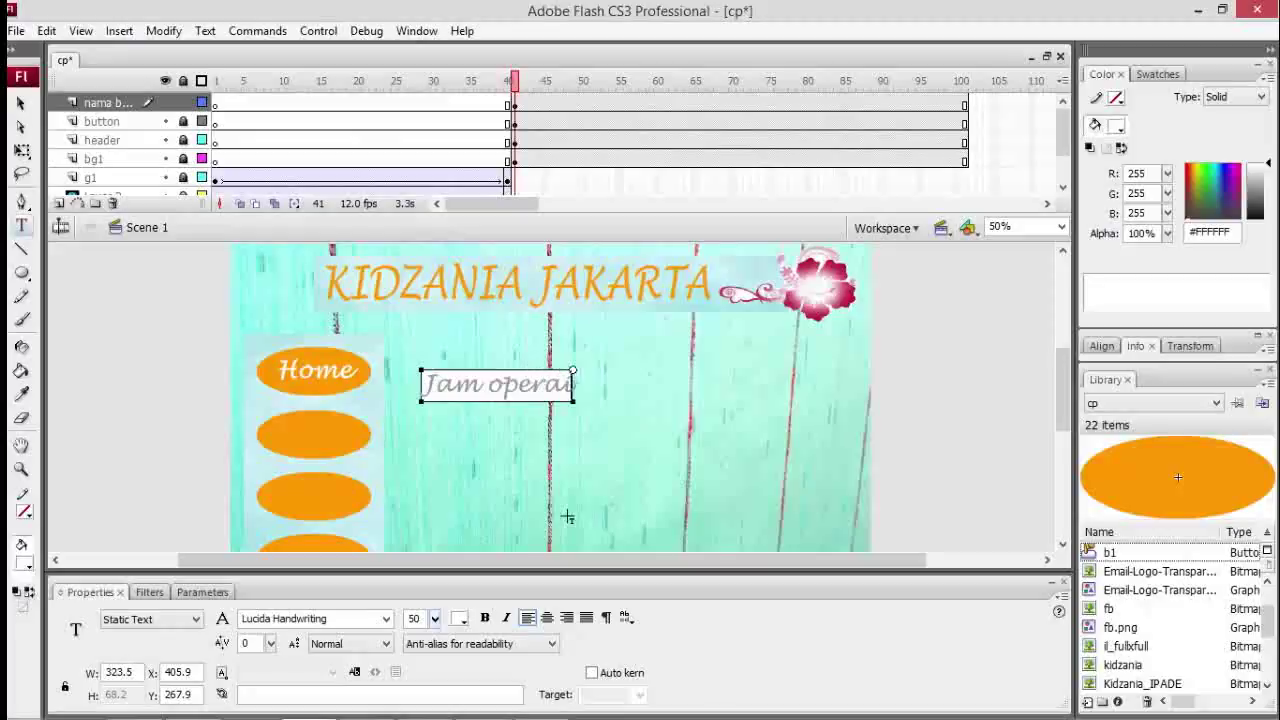
pyautogui.press('BackSpace')
pyautogui.write('si')
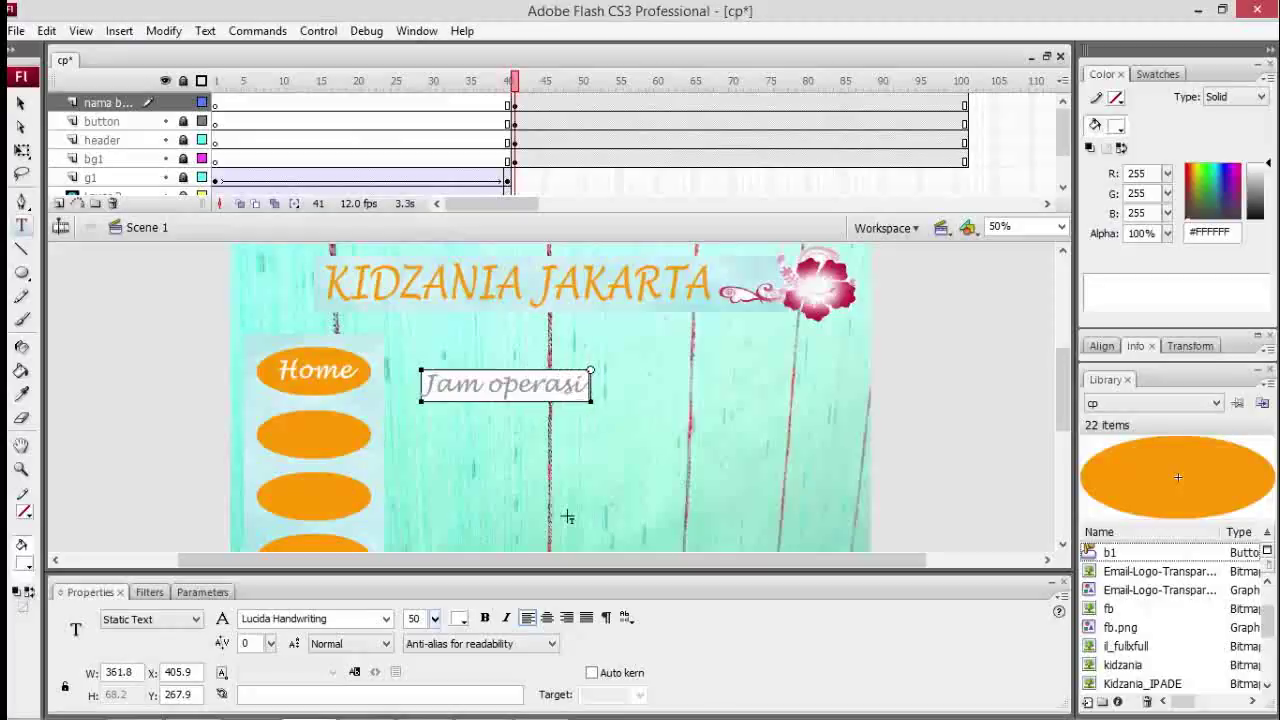
pyautogui.write(' &')
pyautogui.press('Return')
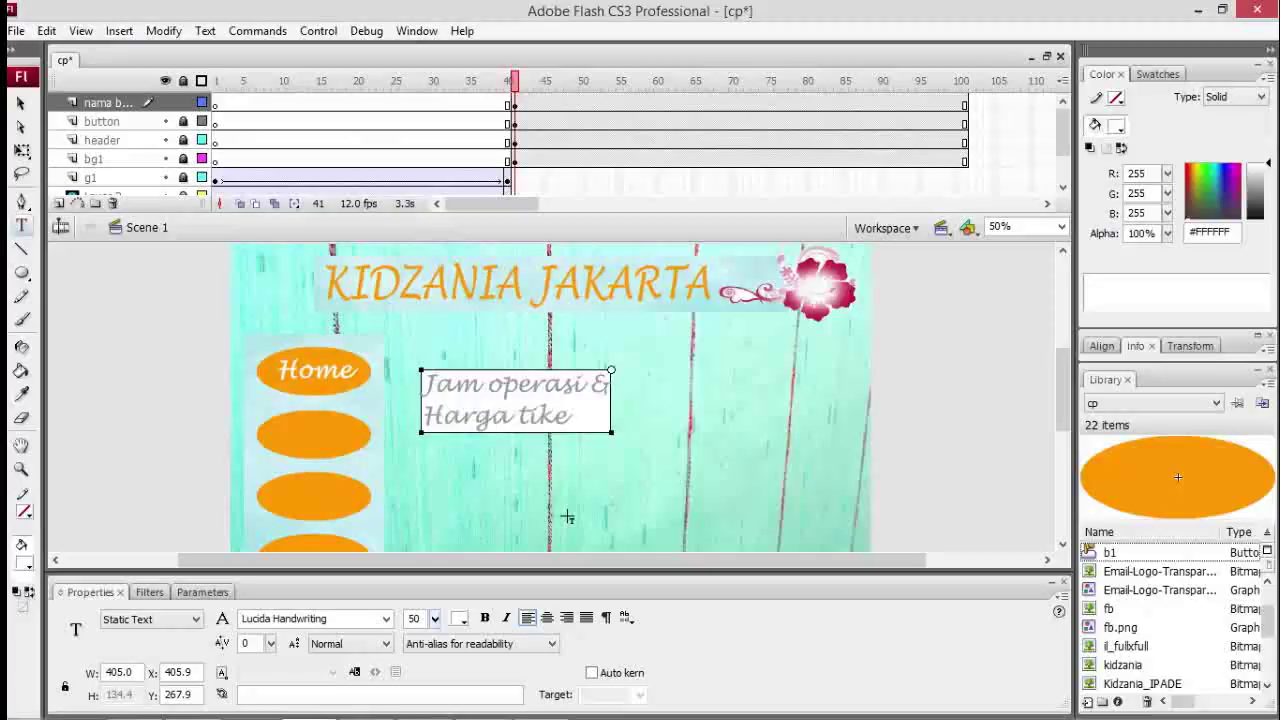
# Step: Move the "Jam operasi & Harga tiket" text onto the second orange button and scale it down to about 196 by 74 pixels
pyautogui.click(21, 150)
pyautogui.moveTo(566, 415); pyautogui.dragTo(352, 441)
pyautogui.moveTo(403, 398); pyautogui.dragTo(372, 430)
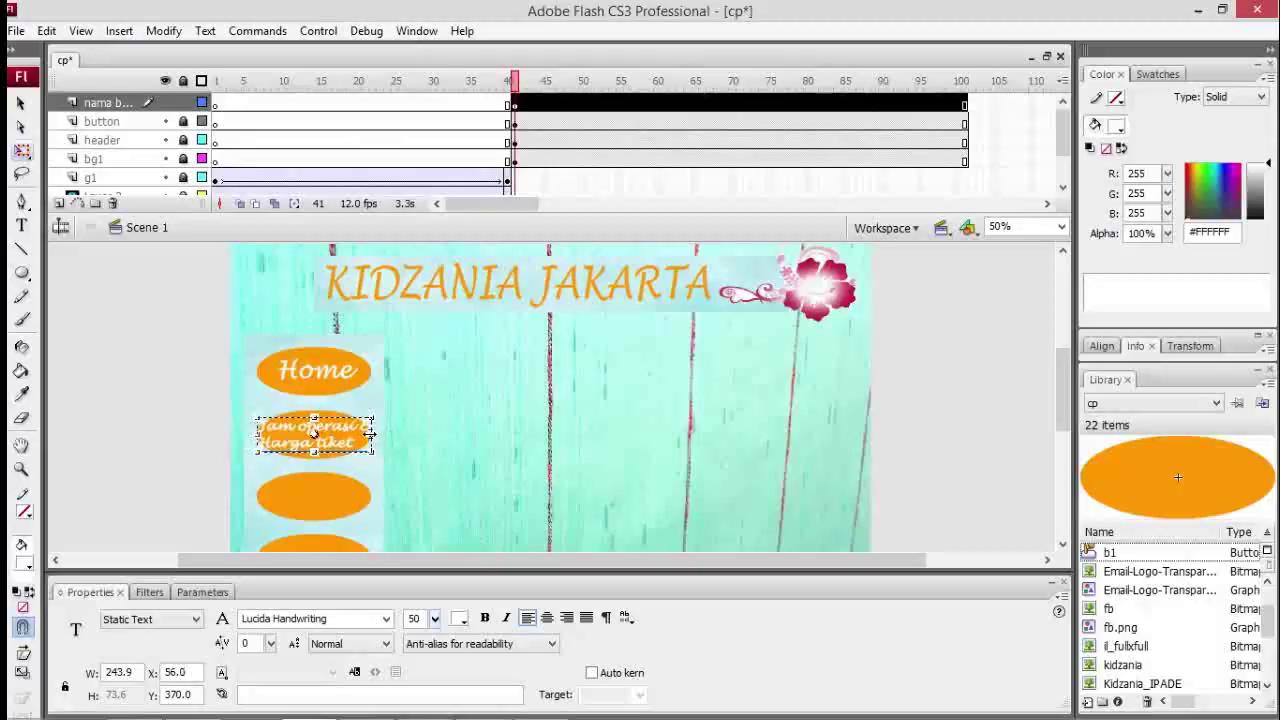
pyautogui.click(412, 449)
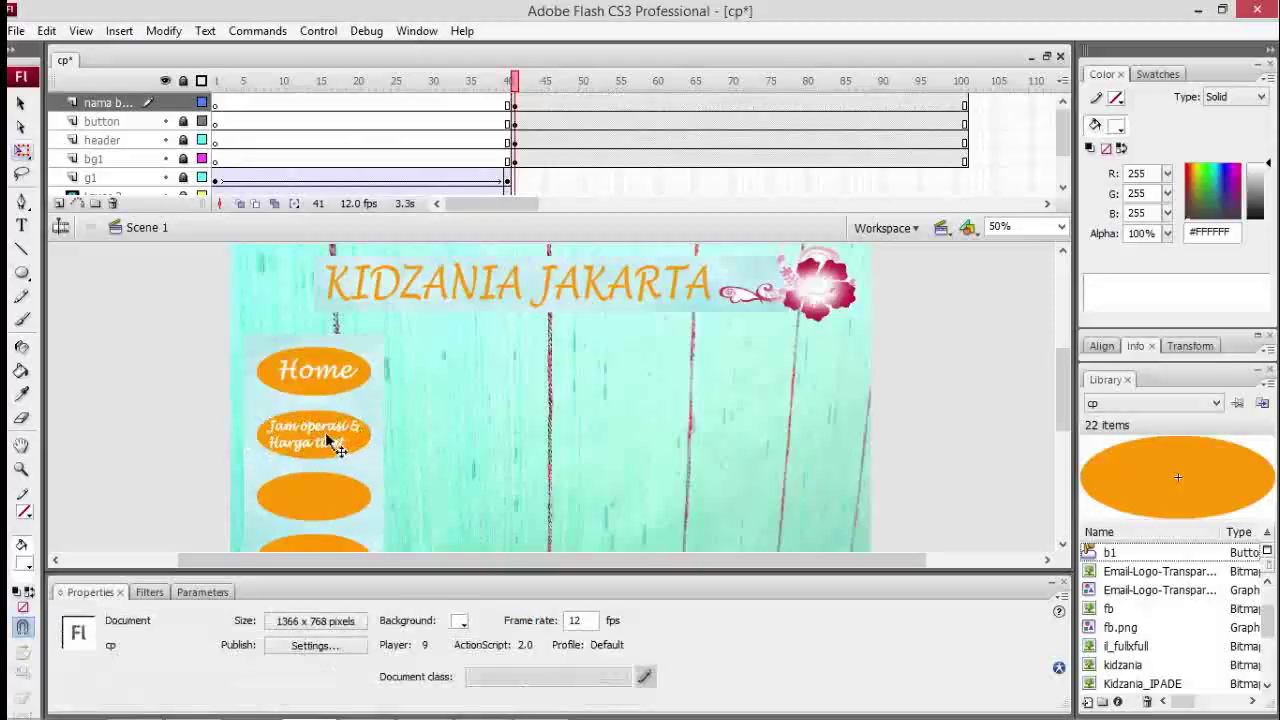
# Step: Fine-tune the vertical position of the "Jam operasi & Harga tiket" label to center it on the second button
pyautogui.click(334, 440)
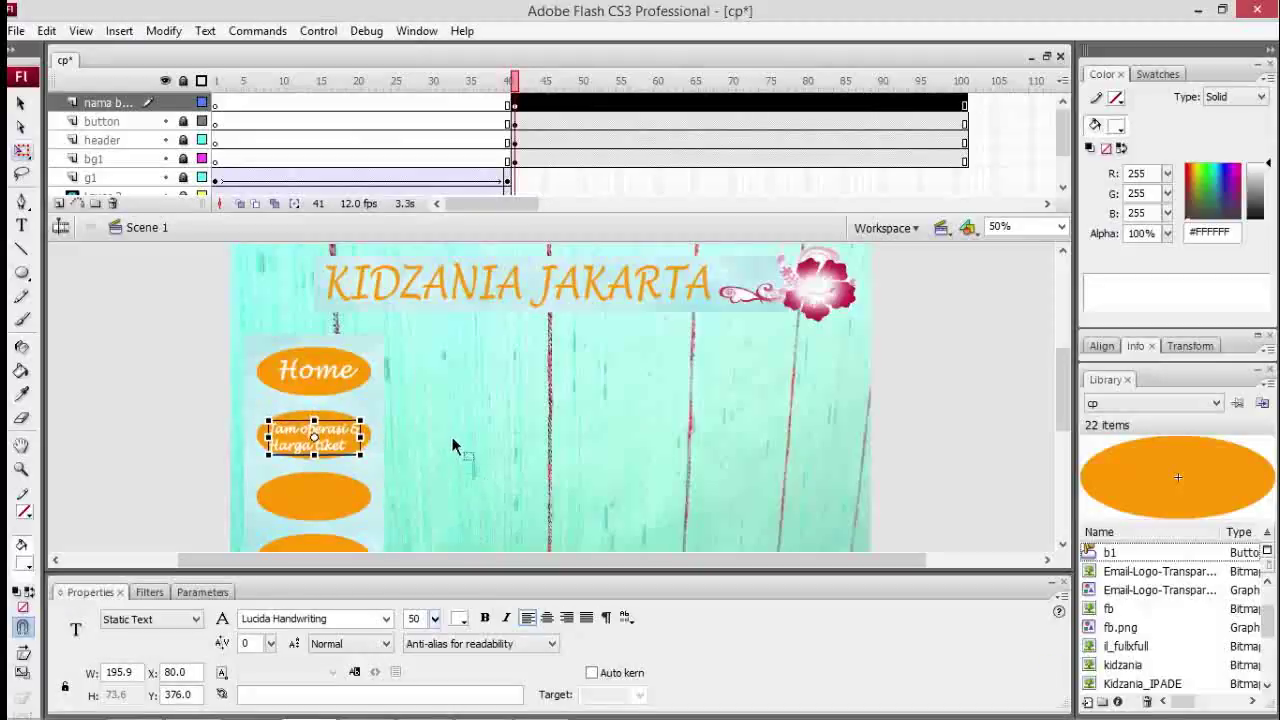
pyautogui.click(438, 437)
pyautogui.click(312, 430)
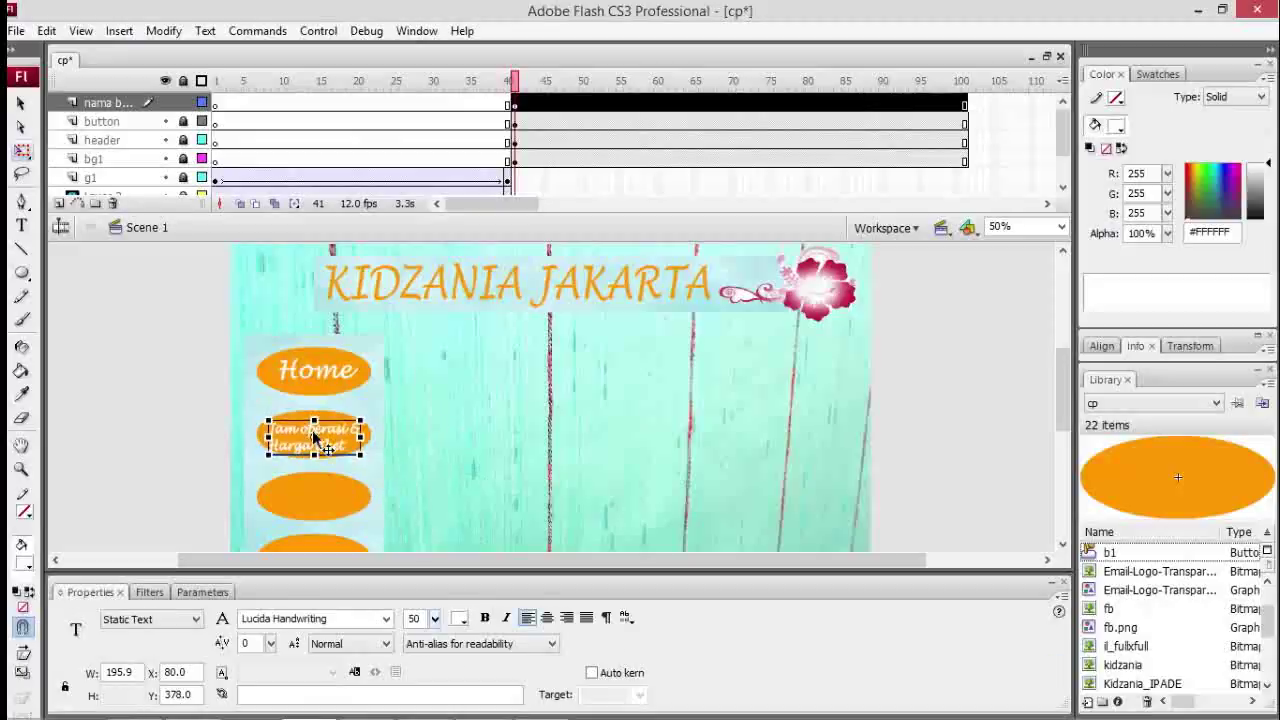
pyautogui.click(464, 432)
pyautogui.click(330, 440)
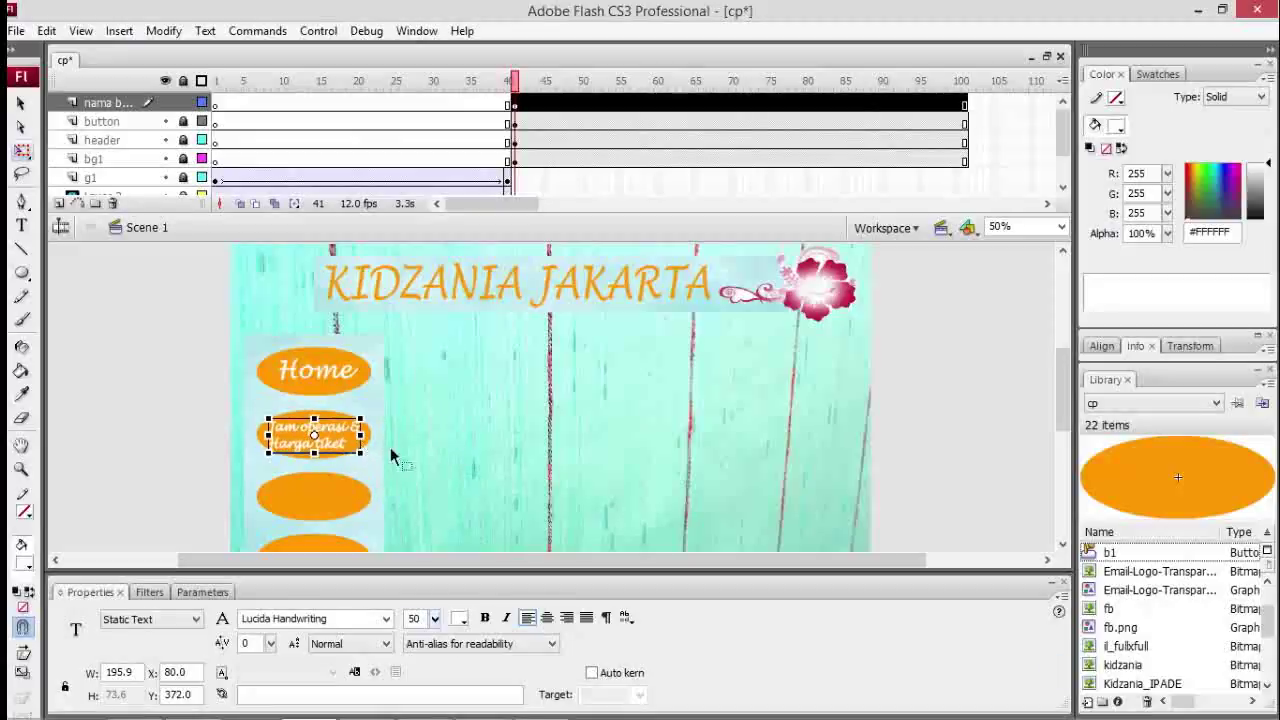
pyautogui.click(414, 463)
pyautogui.click(317, 445)
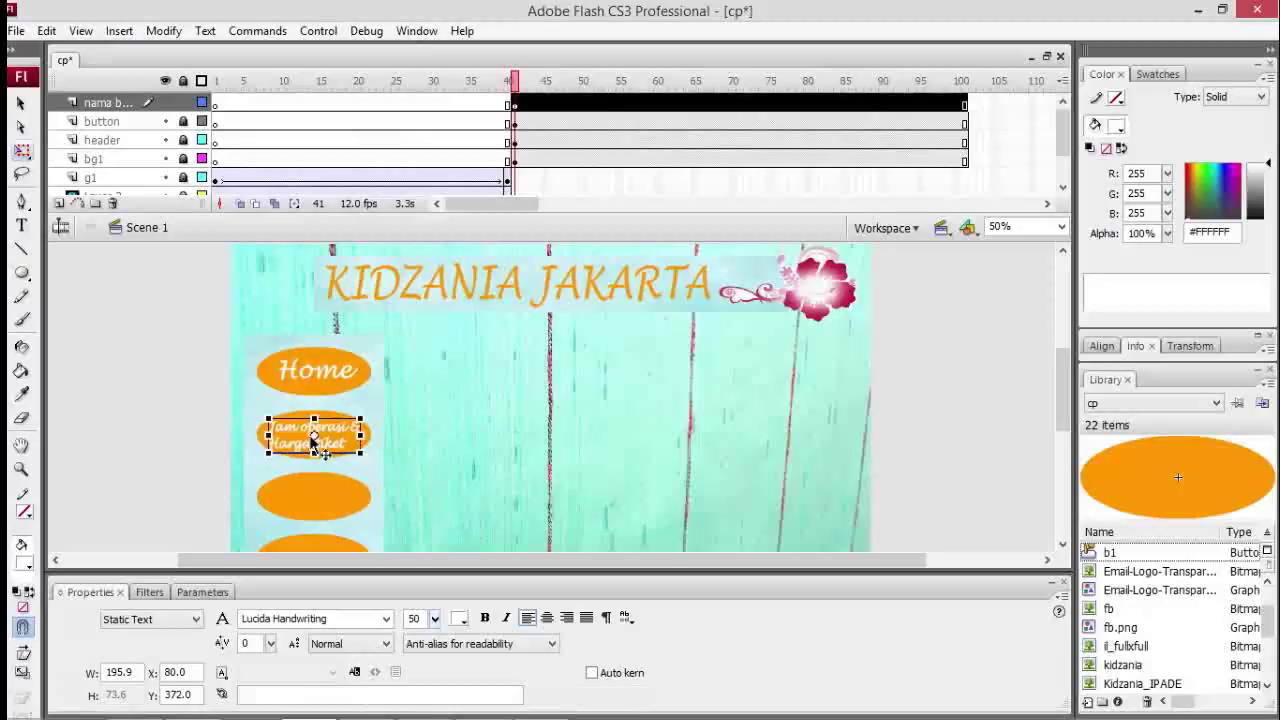
pyautogui.click(423, 449)
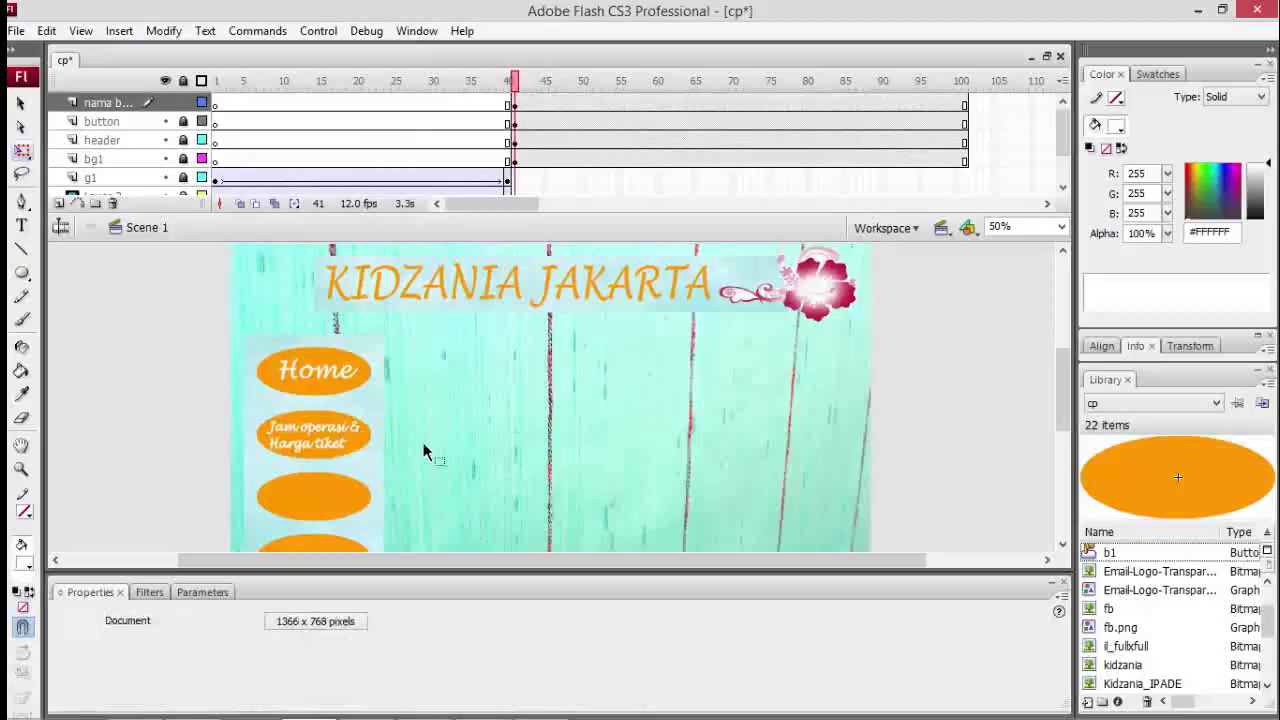
# Step: Try to flatten the "Jam operasi & Harga tiket" label to a height of 53.6 pixels, and undo the change
pyautogui.click(316, 440)
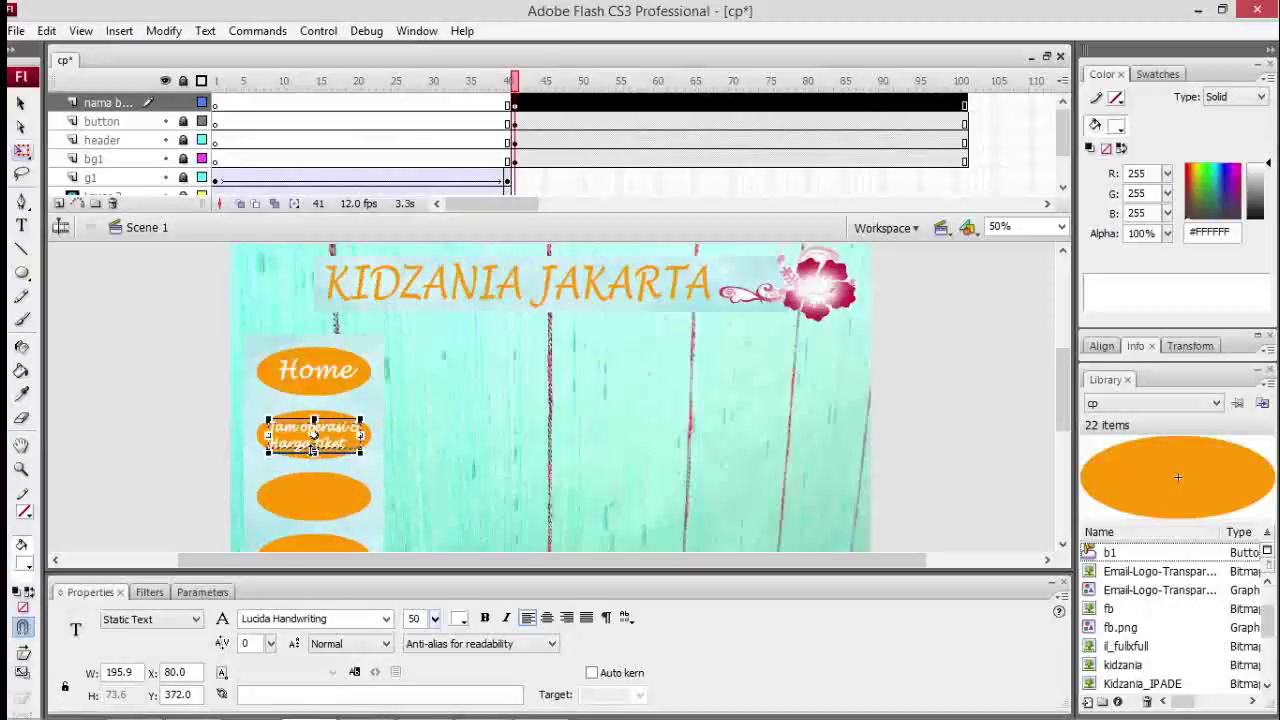
pyautogui.click(410, 451)
pyautogui.click(317, 445)
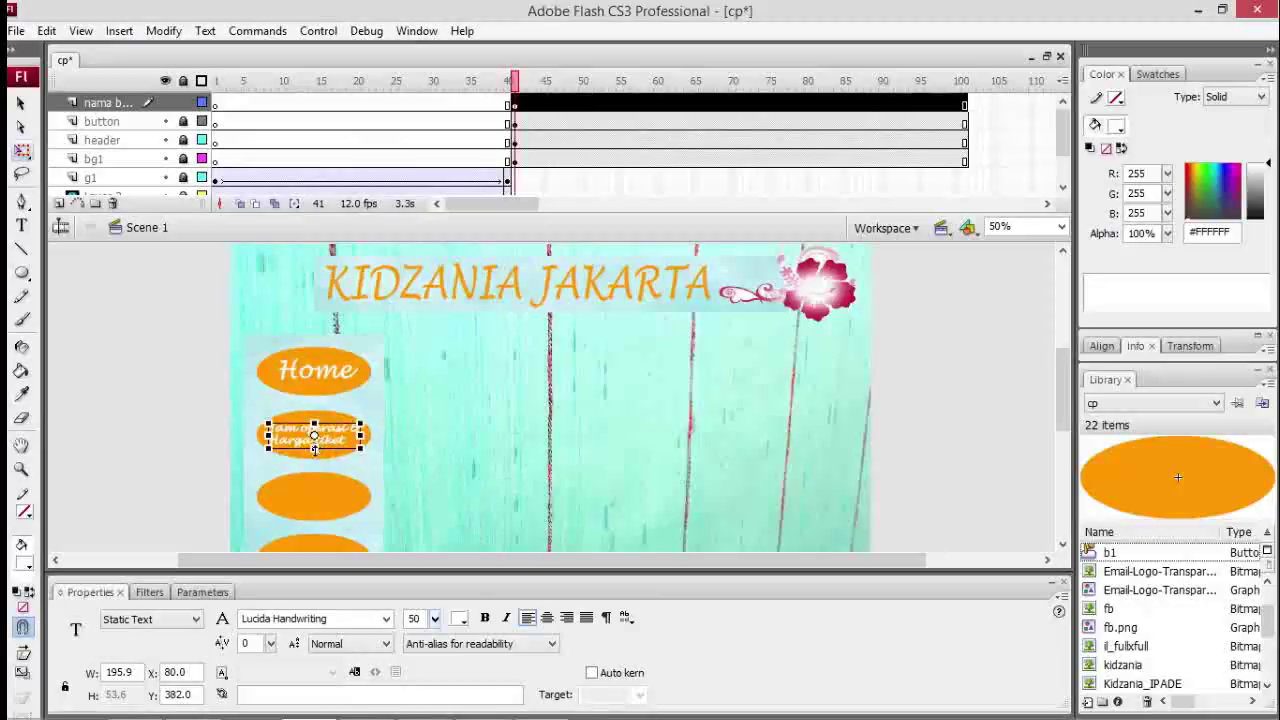
pyautogui.hotkey('ctrl', 'z')
pyautogui.hotkey('ctrl', 'z')
pyautogui.hotkey('ctrl', 'z')
pyautogui.hotkey('ctrl', 'z')
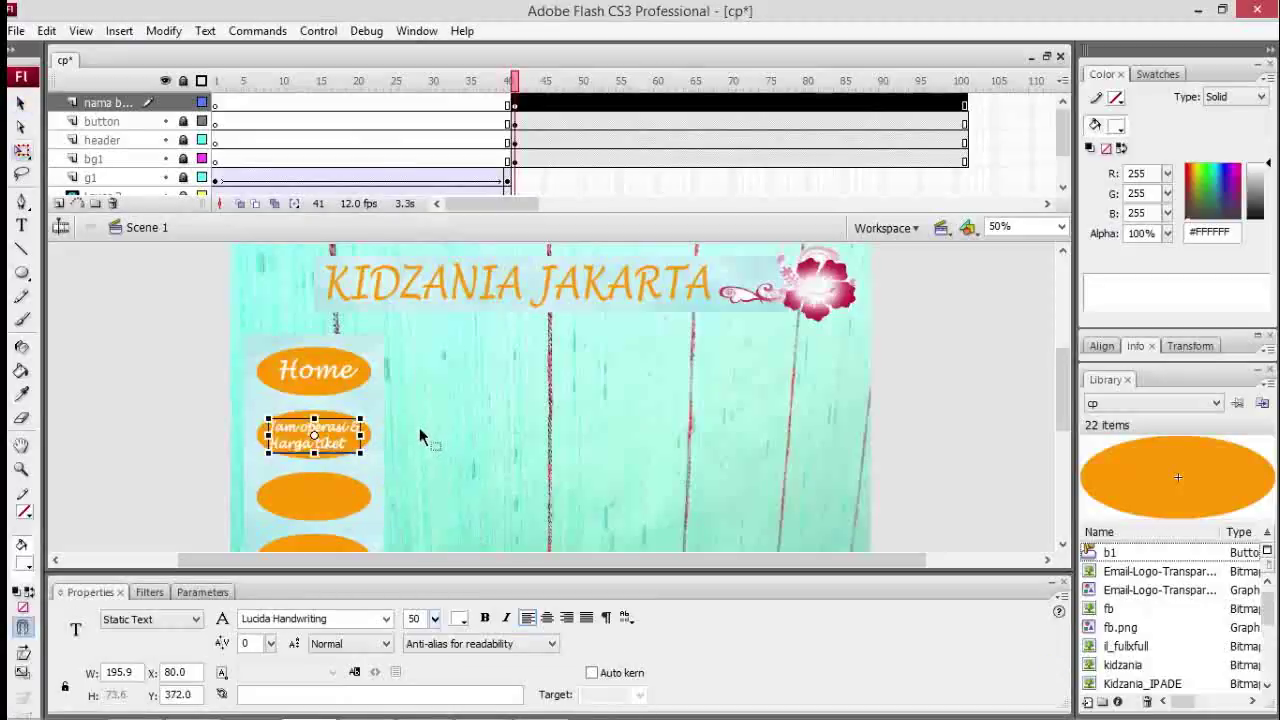
# Step: Nudge the "Jam operasi & Harga tiket" label slightly upward on its button and deselect it
pyautogui.click(371, 447)
pyautogui.click(293, 445)
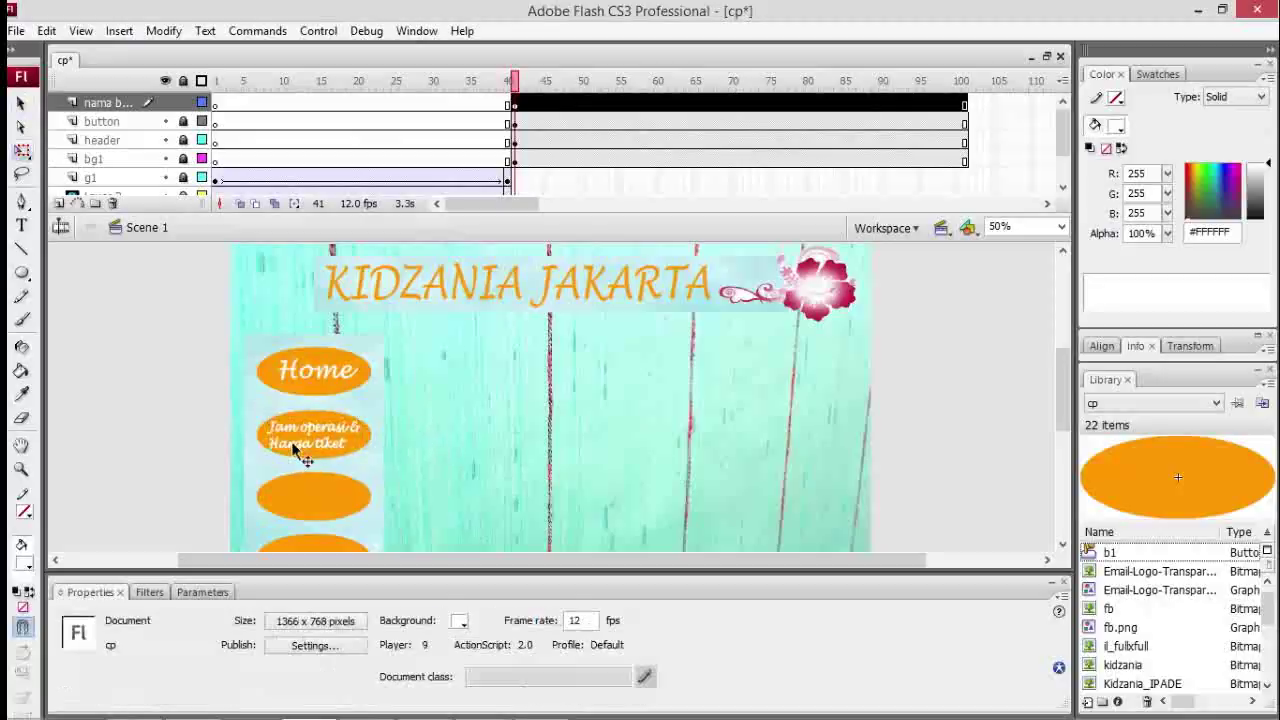
pyautogui.click(140, 400)
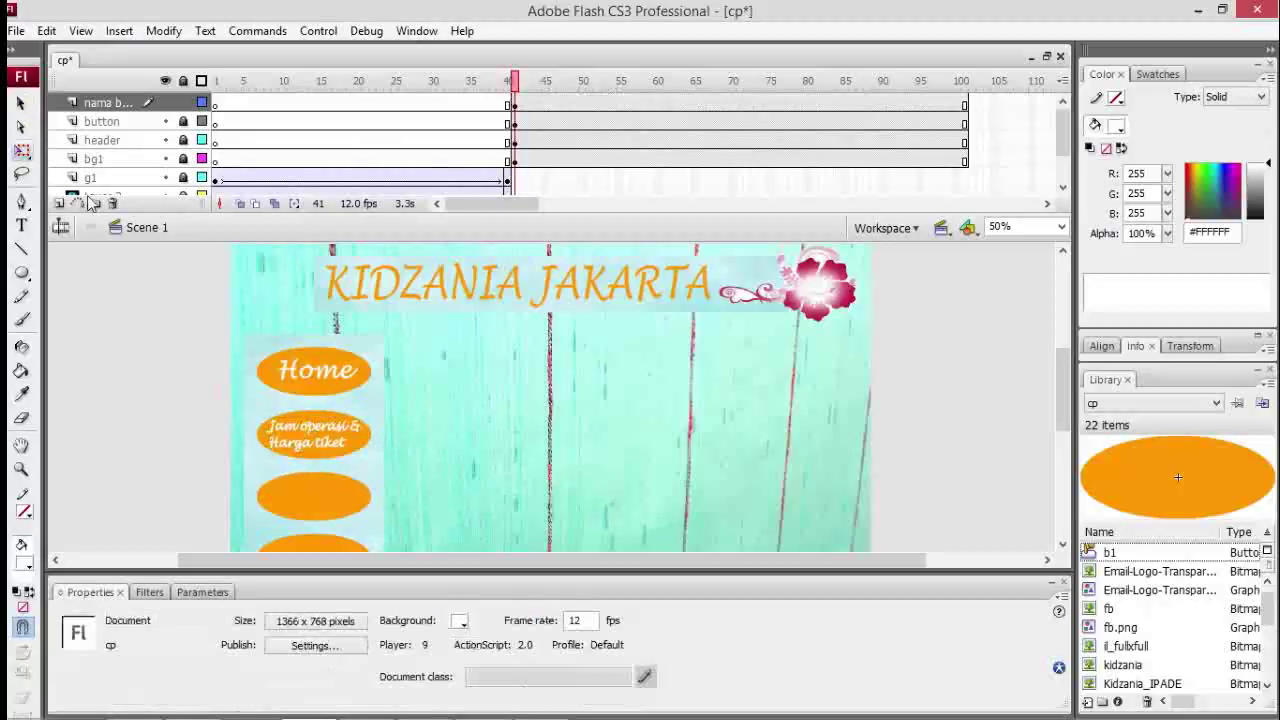
# Step: Add the static text "Apa itu Kidzania" on the background beside the second orange button
pyautogui.click(21, 225)
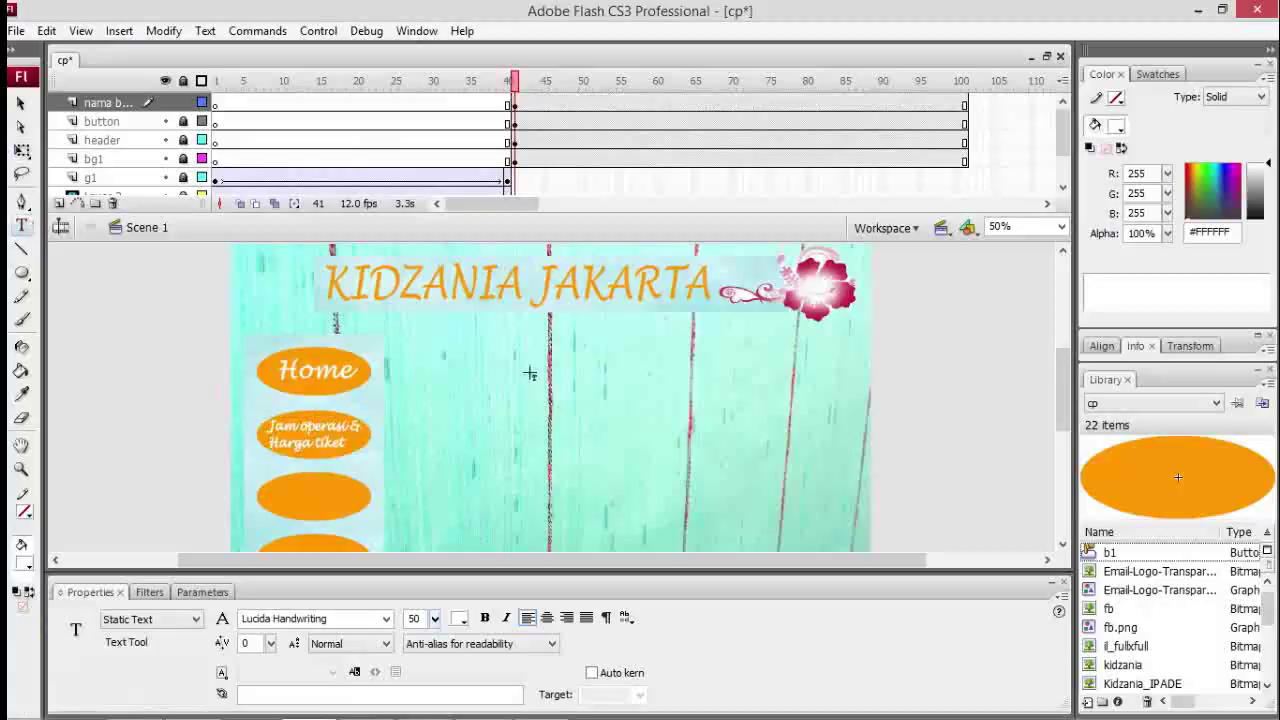
pyautogui.click(443, 450)
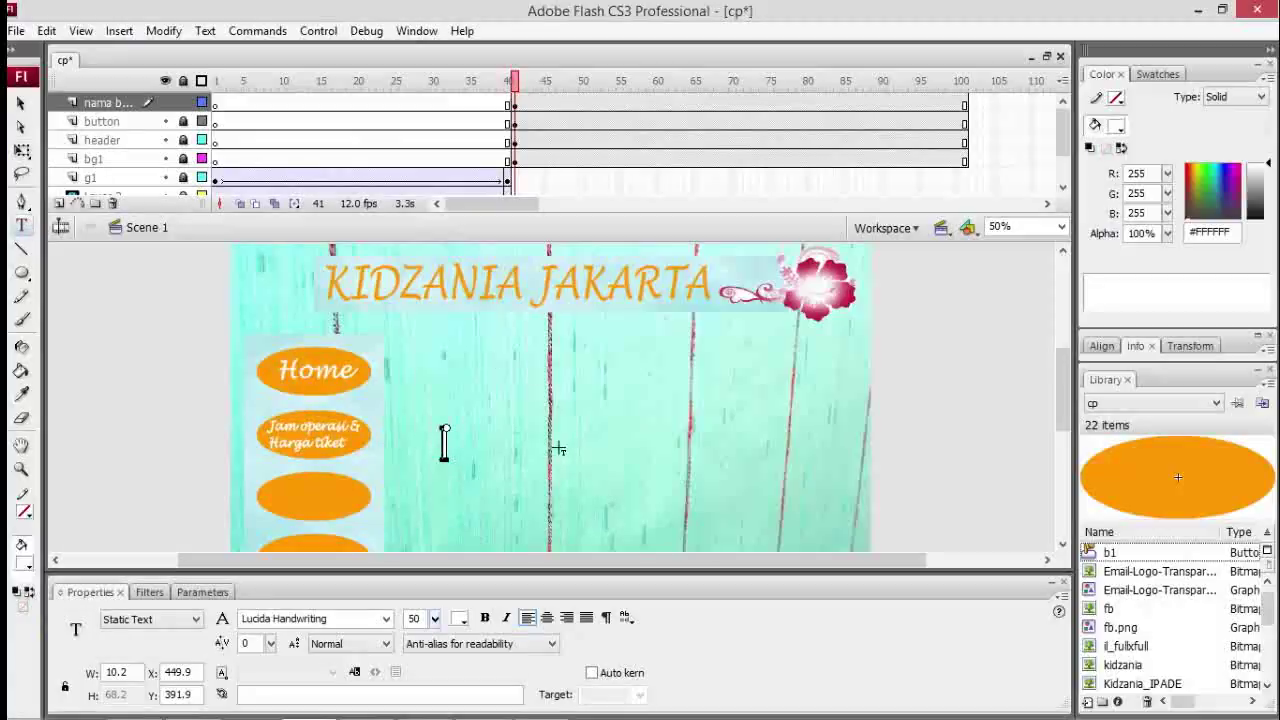
pyautogui.write('Apa itu K')
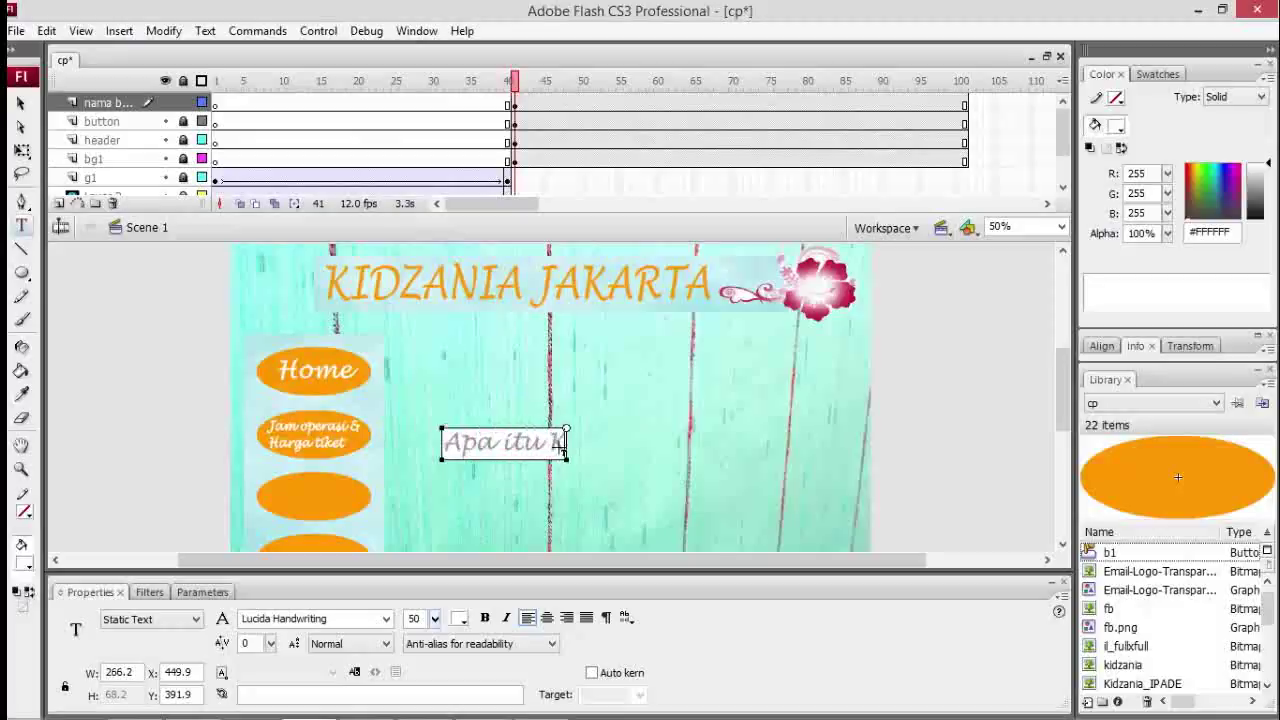
pyautogui.write('idzania')
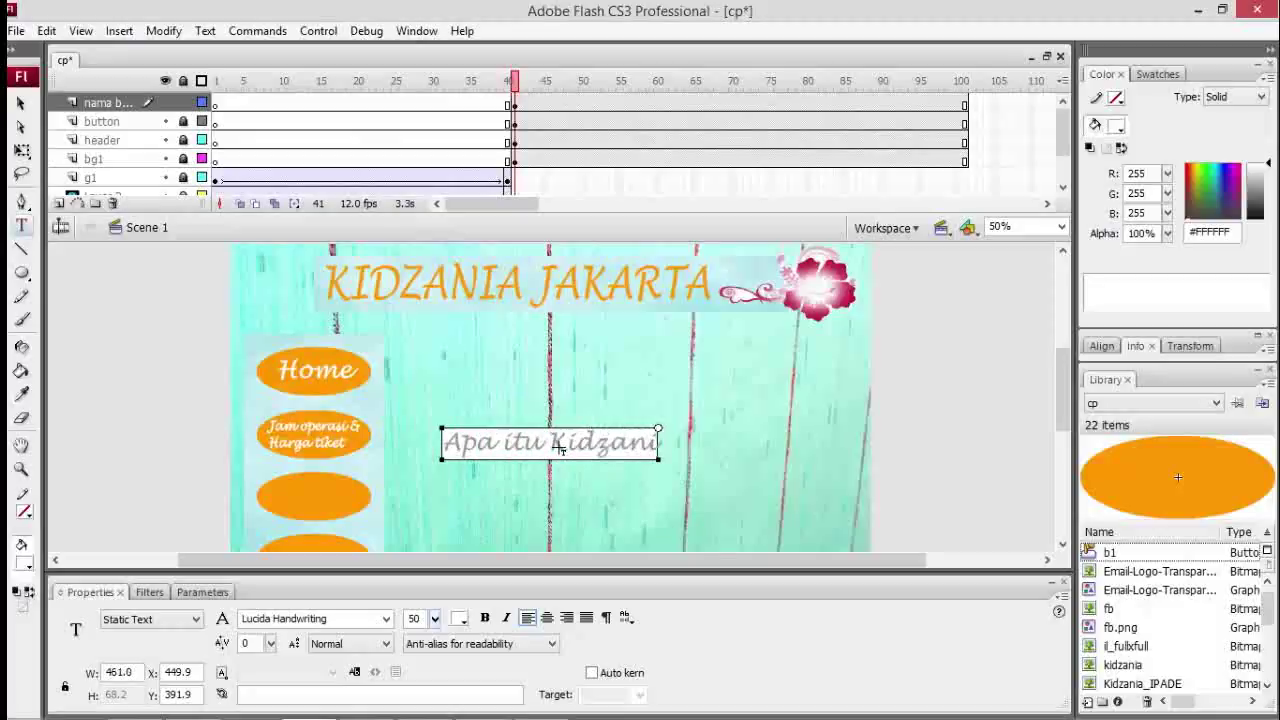
# Step: Move the "Apa itu Kidzania" text onto the third orange button and narrow it to about 191 pixels wide
pyautogui.click(21, 150)
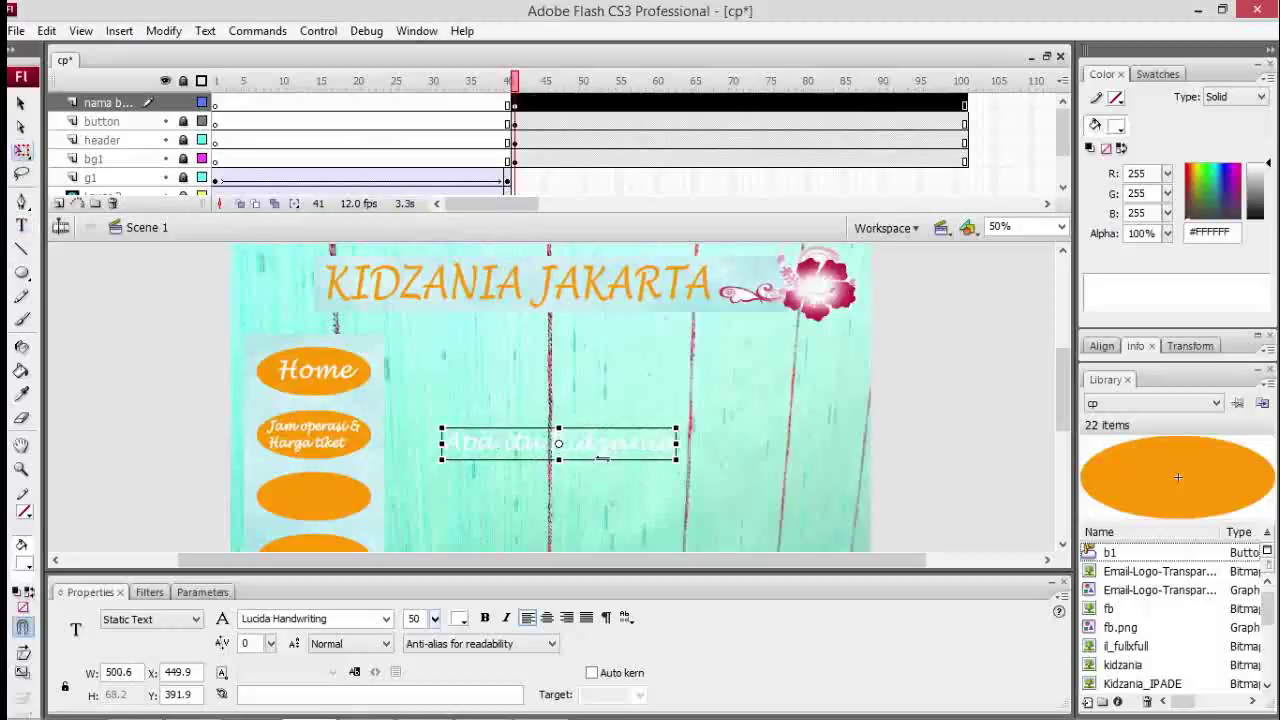
pyautogui.moveTo(620, 460); pyautogui.dragTo(376, 497)
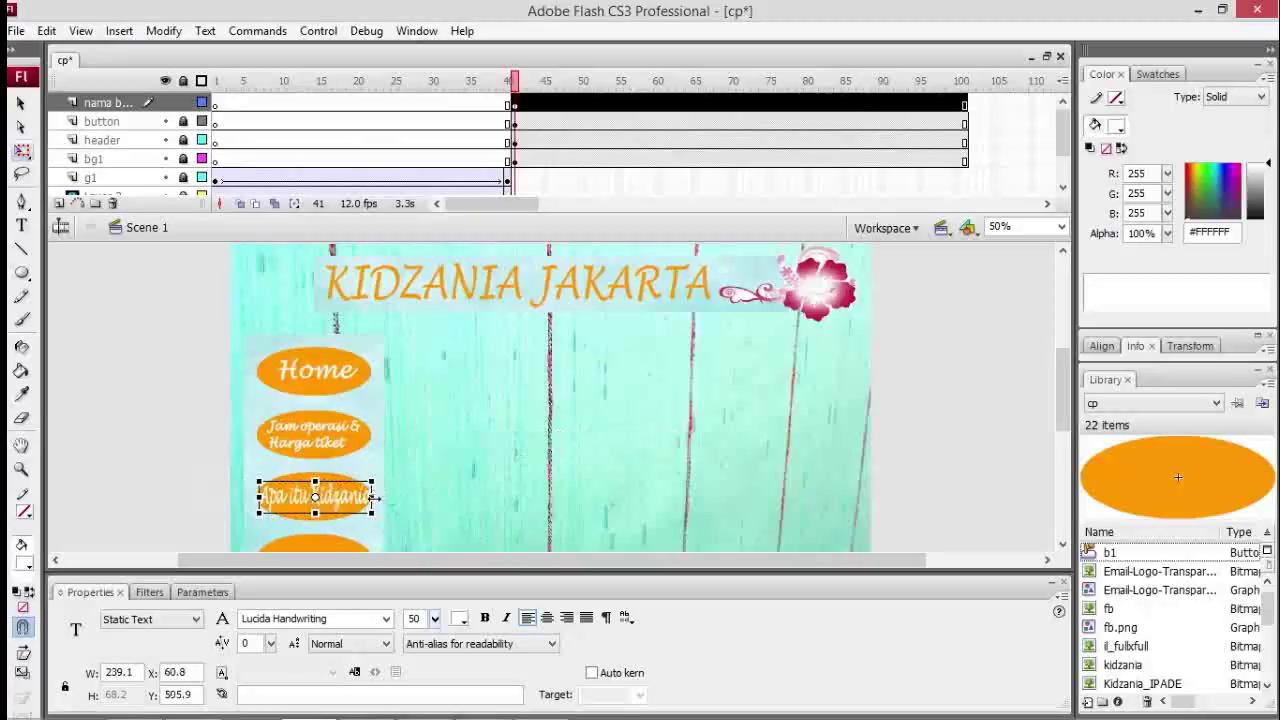
pyautogui.click(462, 485)
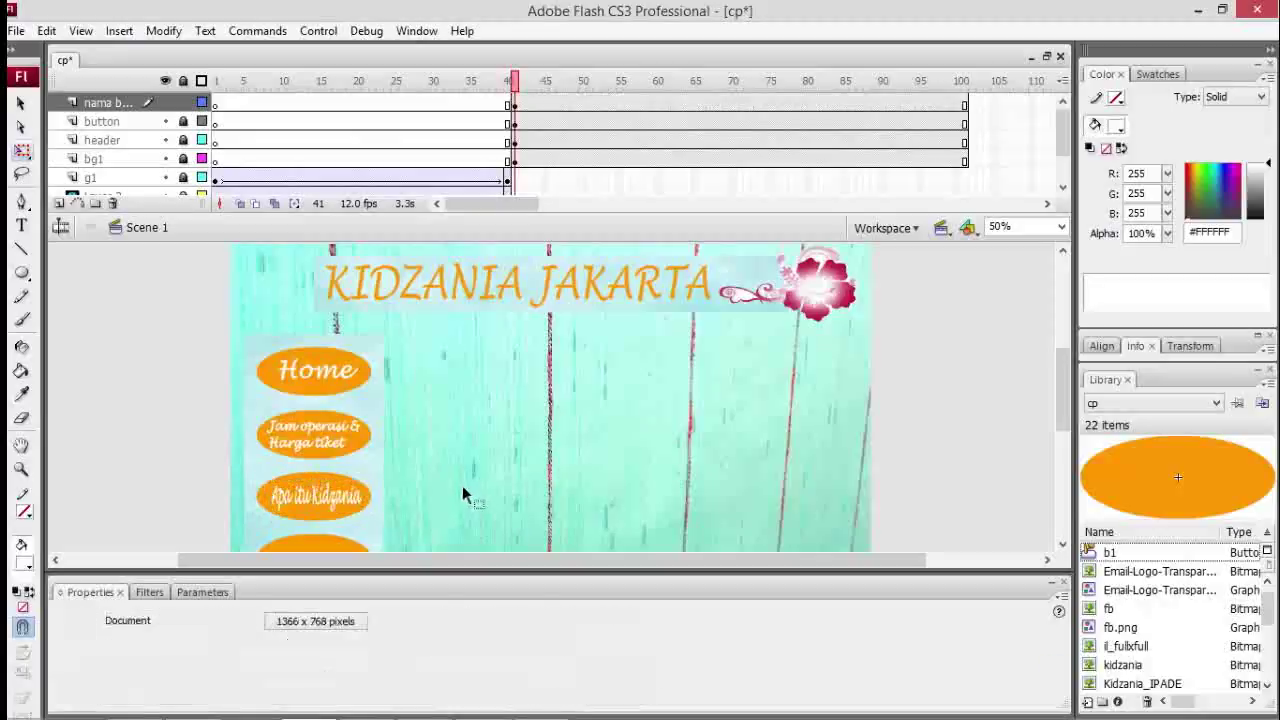
pyautogui.click(333, 499)
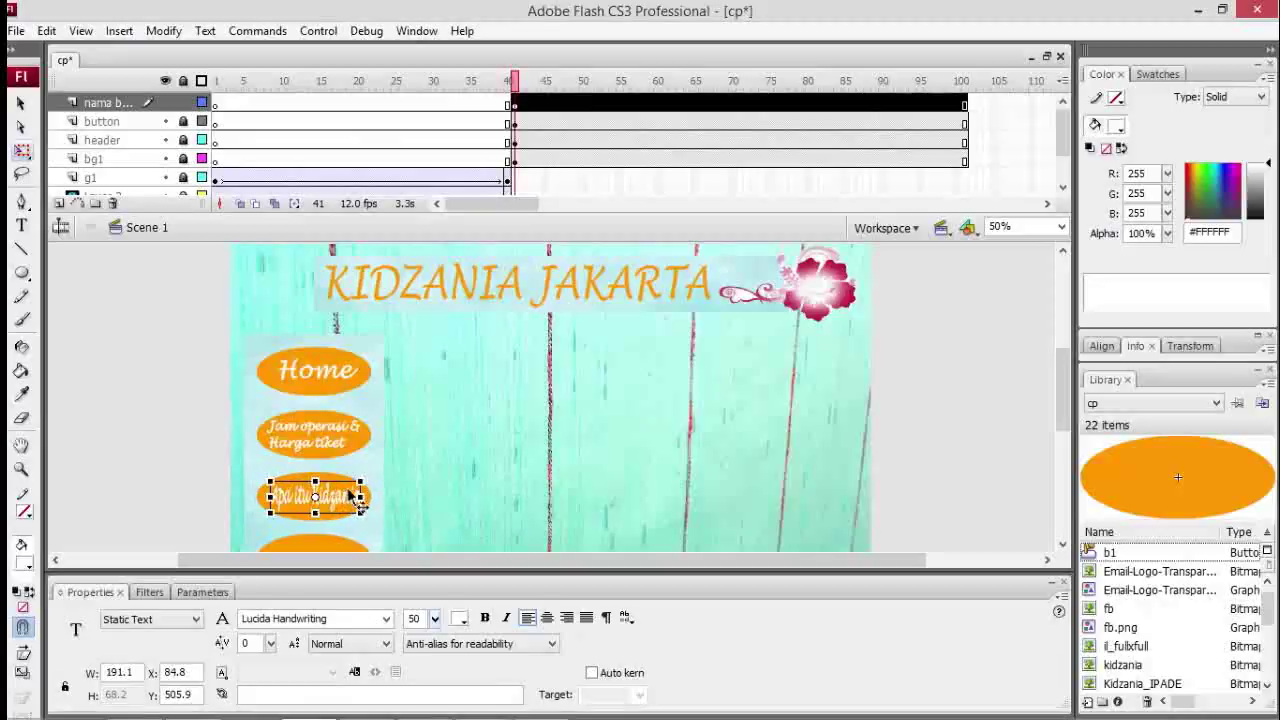
pyautogui.click(522, 466)
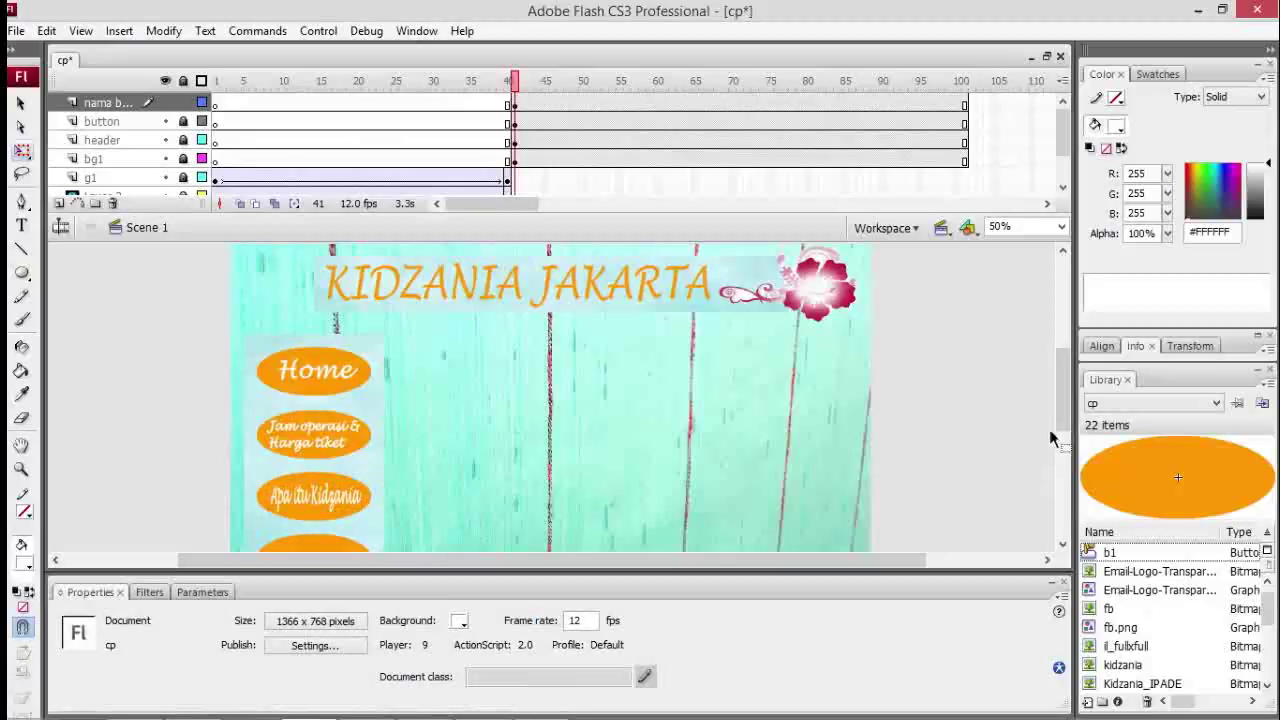
# Step: Add the static text "Website" on the background beside the button column
pyautogui.moveTo(1067, 398); pyautogui.dragTo(1066, 407)
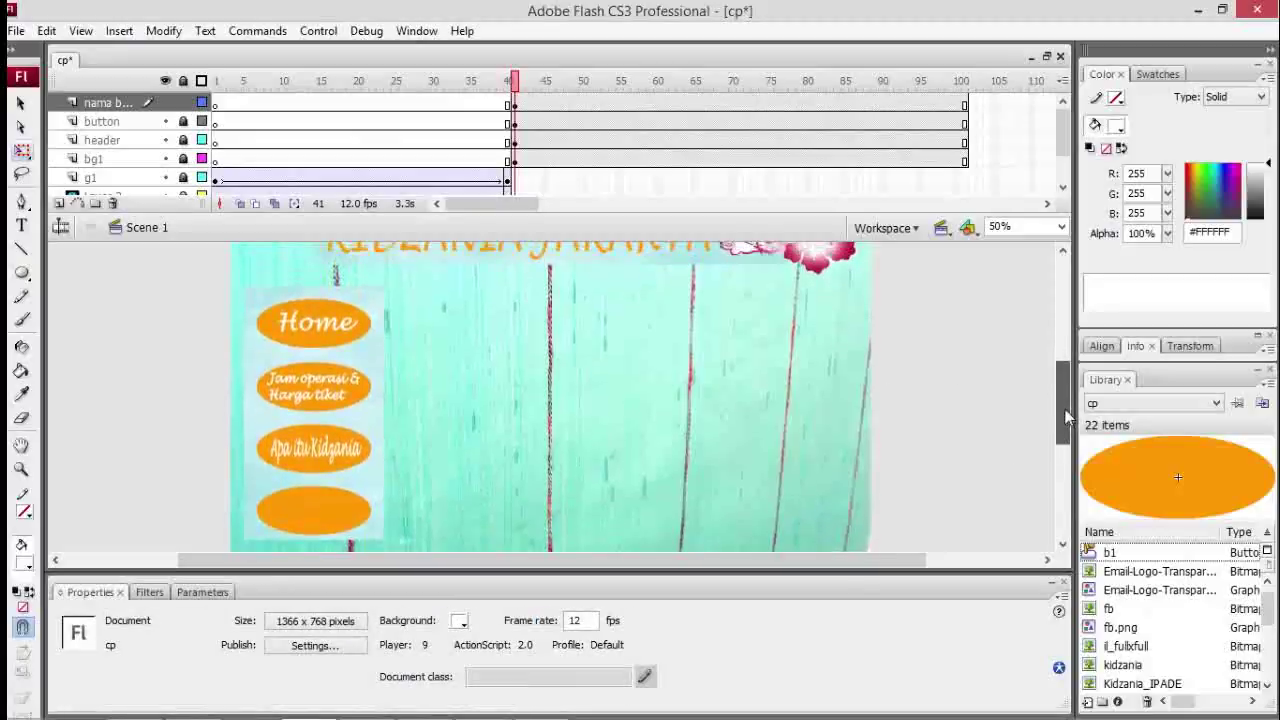
pyautogui.click(660, 592)
pyautogui.click(21, 226)
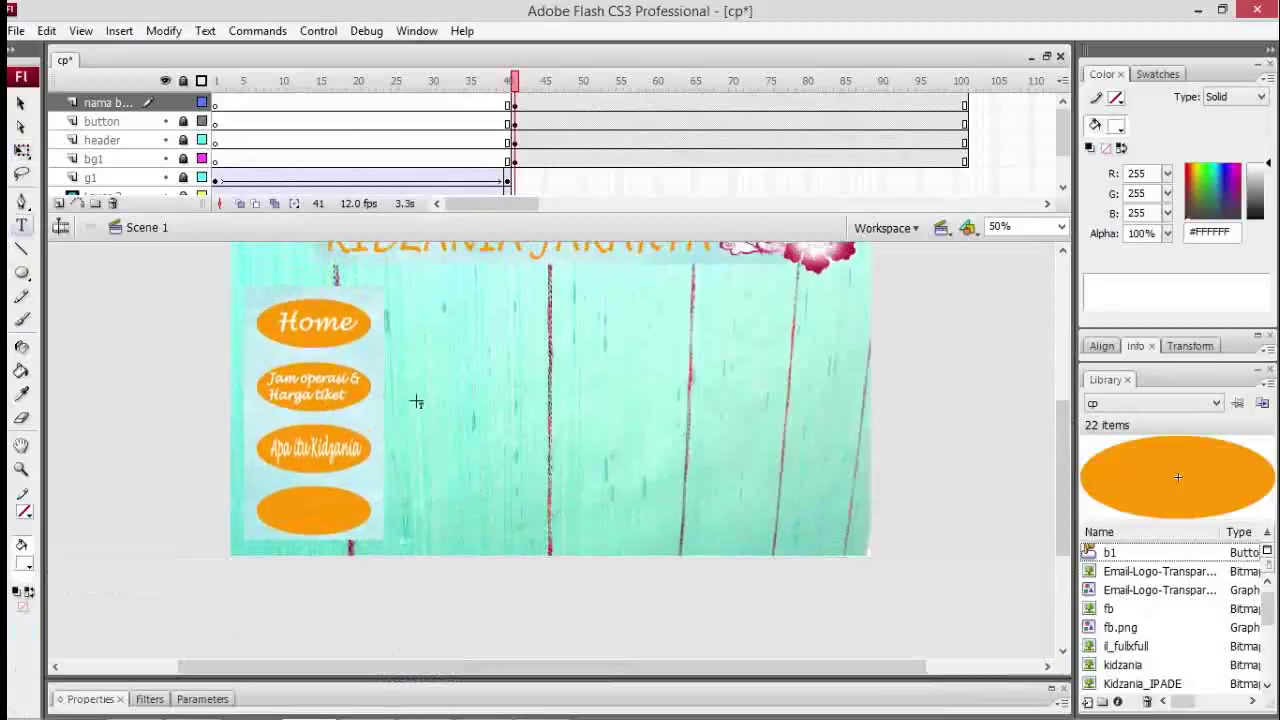
pyautogui.click(435, 350)
pyautogui.write('We')
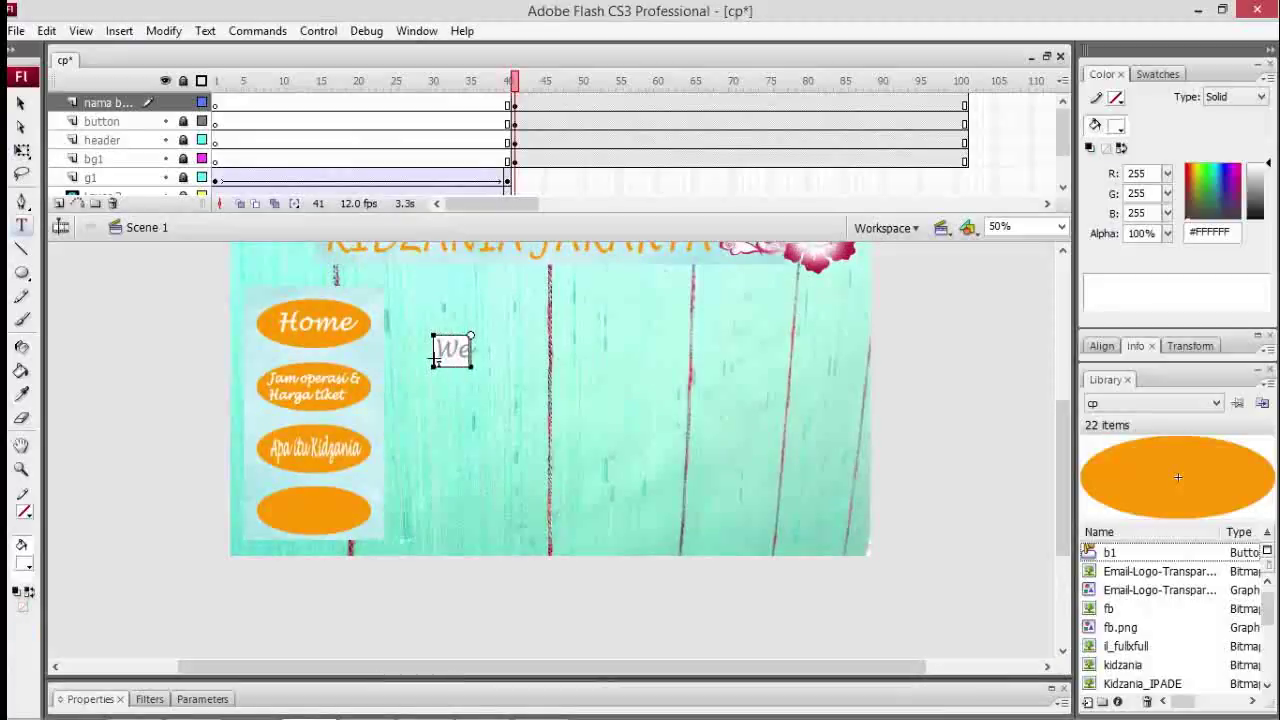
pyautogui.write('bsite')
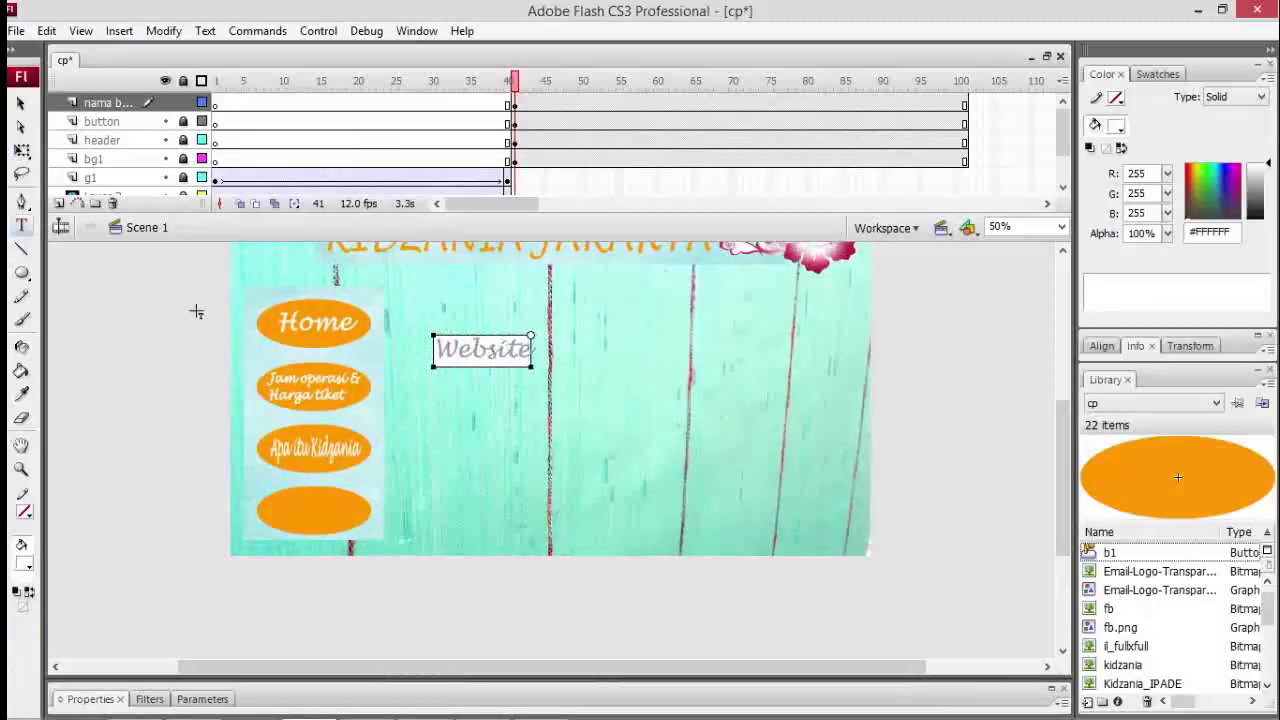
# Step: Move the "Website" text onto the fourth orange button and nudge it left until it is centered
pyautogui.click(20, 103)
pyautogui.moveTo(510, 358); pyautogui.dragTo(348, 519)
pyautogui.press('Left')
pyautogui.press('Left')
pyautogui.press('Left')
pyautogui.press('Left')
pyautogui.press('Left')
pyautogui.press('Left')
pyautogui.press('Left')
pyautogui.press('Left')
pyautogui.press('Left')
pyautogui.press('Left')
pyautogui.press('Left')
pyautogui.press('Left')
pyautogui.press('Left')
pyautogui.press('Left')
pyautogui.press('Left')
pyautogui.press('Left')
pyautogui.press('Left')
pyautogui.press('Left')
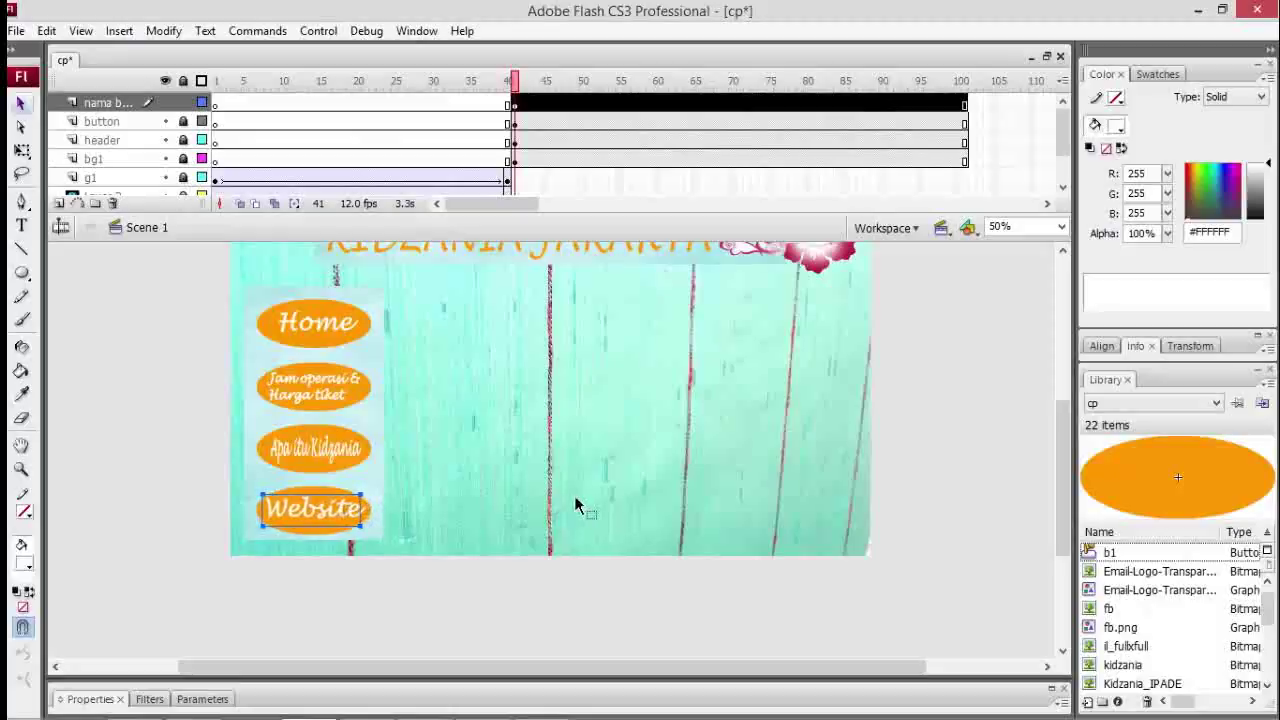
pyautogui.click(593, 466)
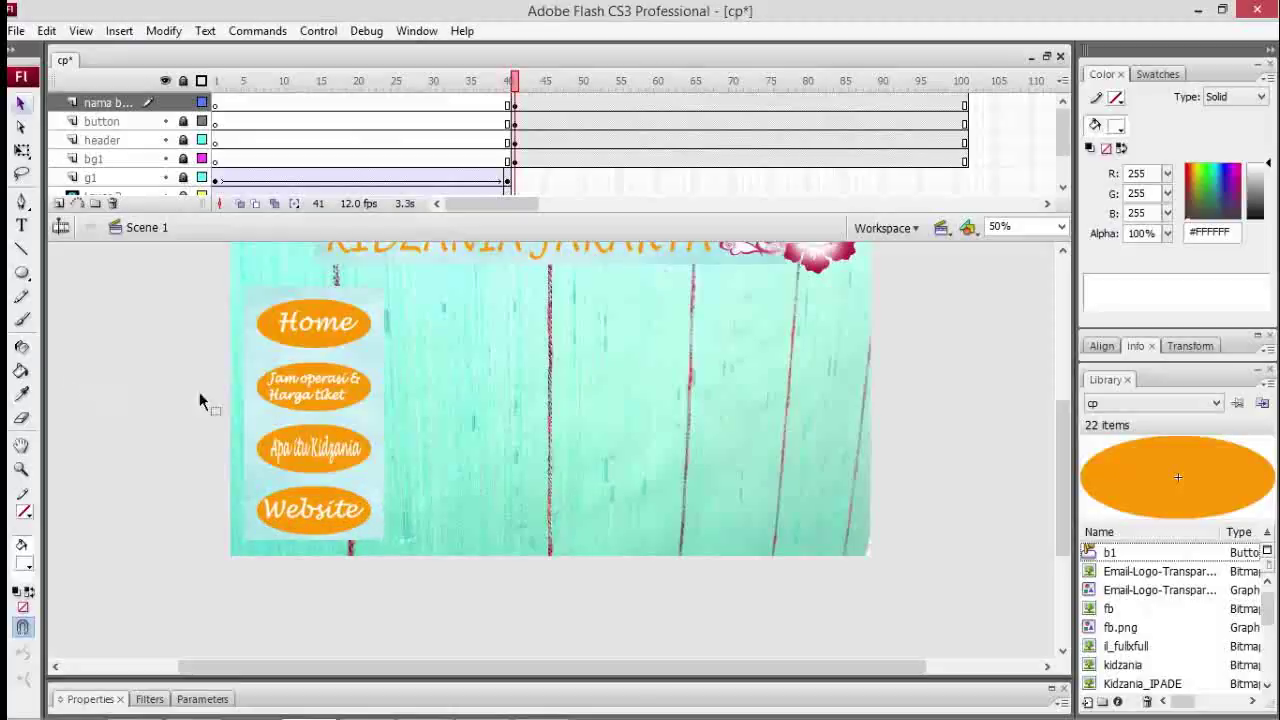
# Step: Test the movie to check the labelled buttons on the second screen, including the Website button
pyautogui.moveTo(1057, 454); pyautogui.dragTo(1062, 426)
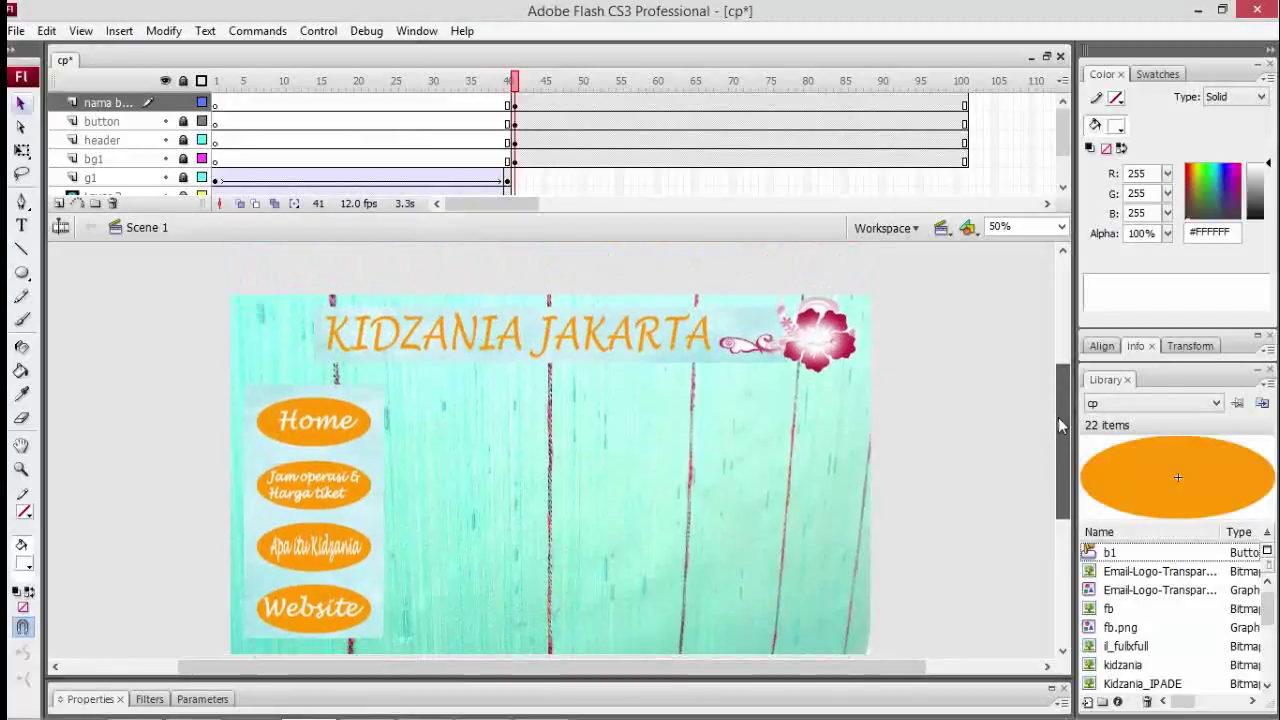
pyautogui.click(318, 31)
pyautogui.click(400, 168)
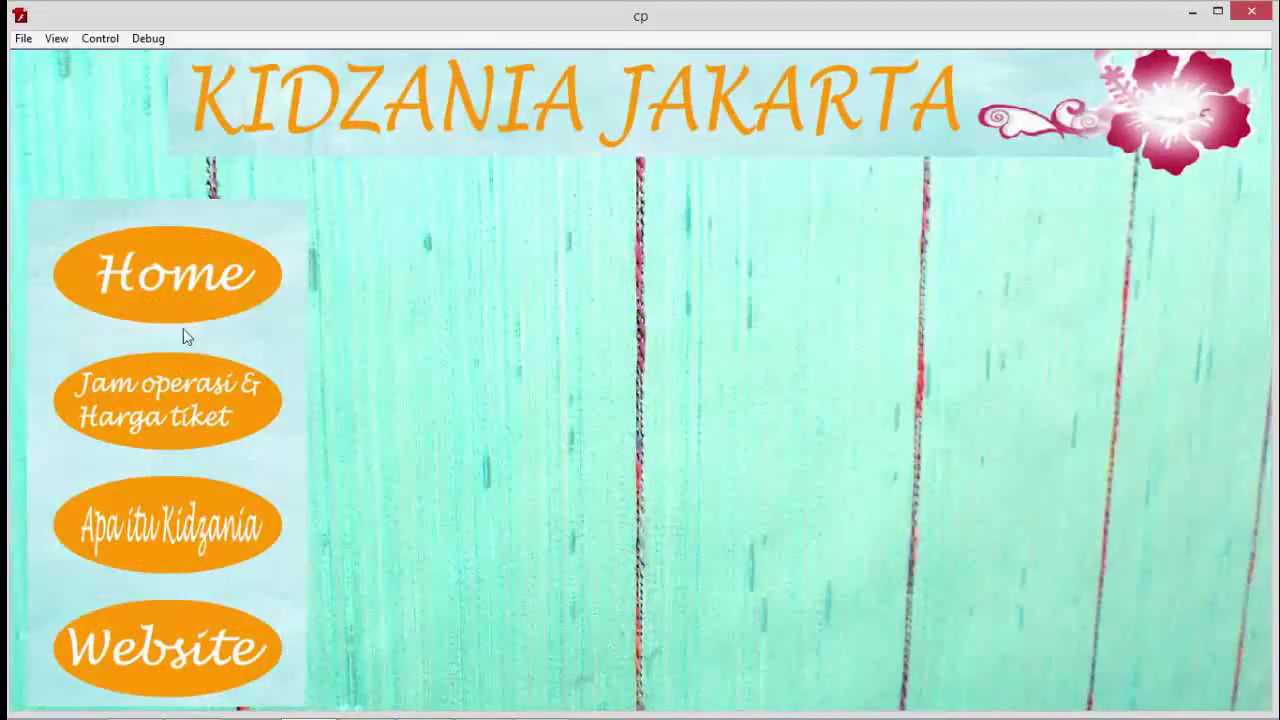
pyautogui.click(203, 640)
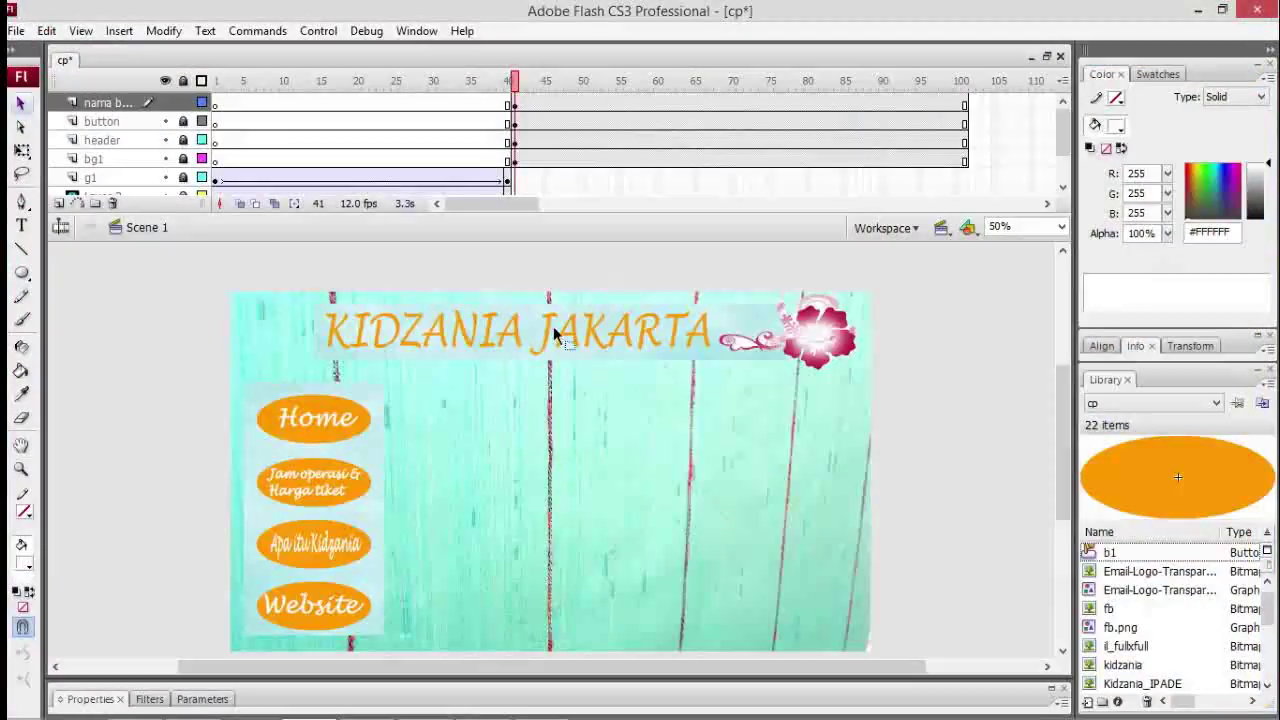